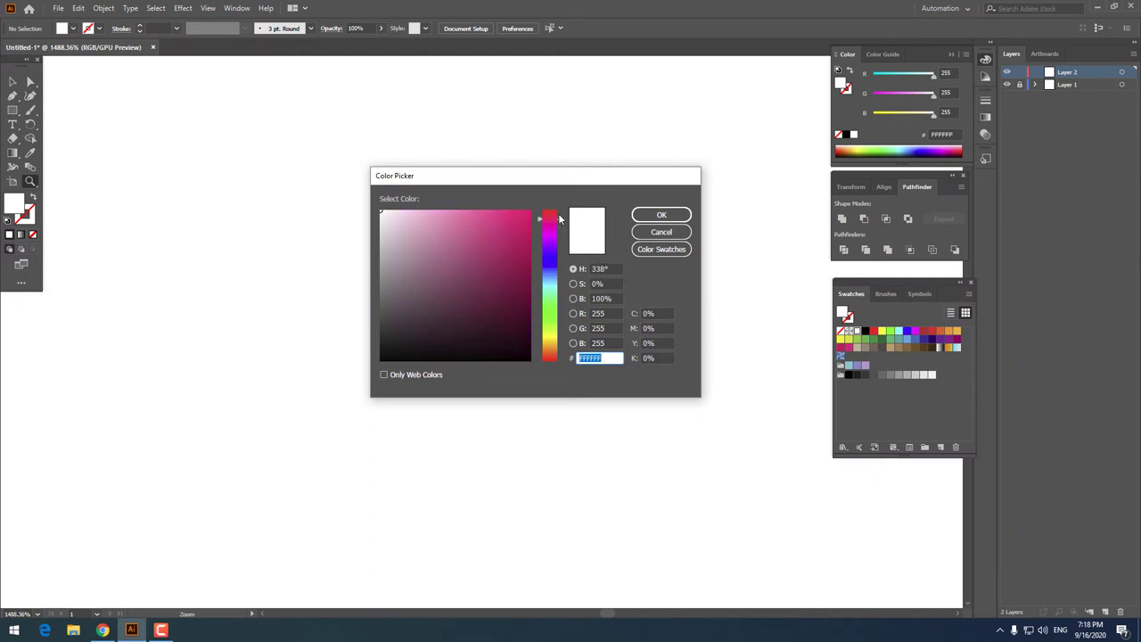
- Draw the lipstick tube as a rectangle filled with pink #F4406B
click(486, 211)
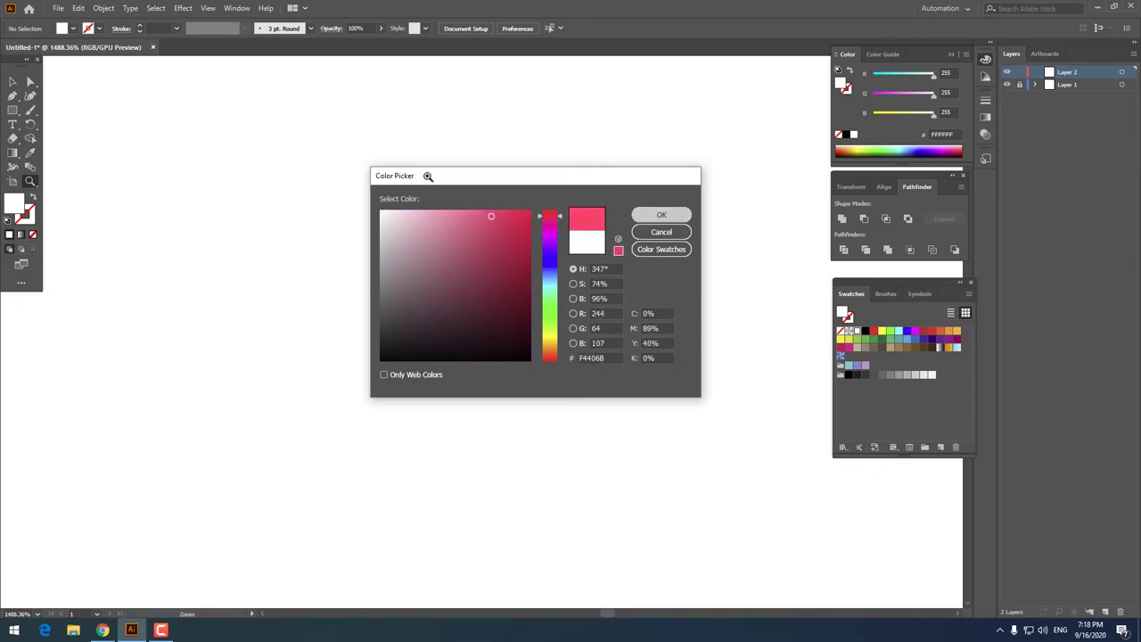
key(Return)
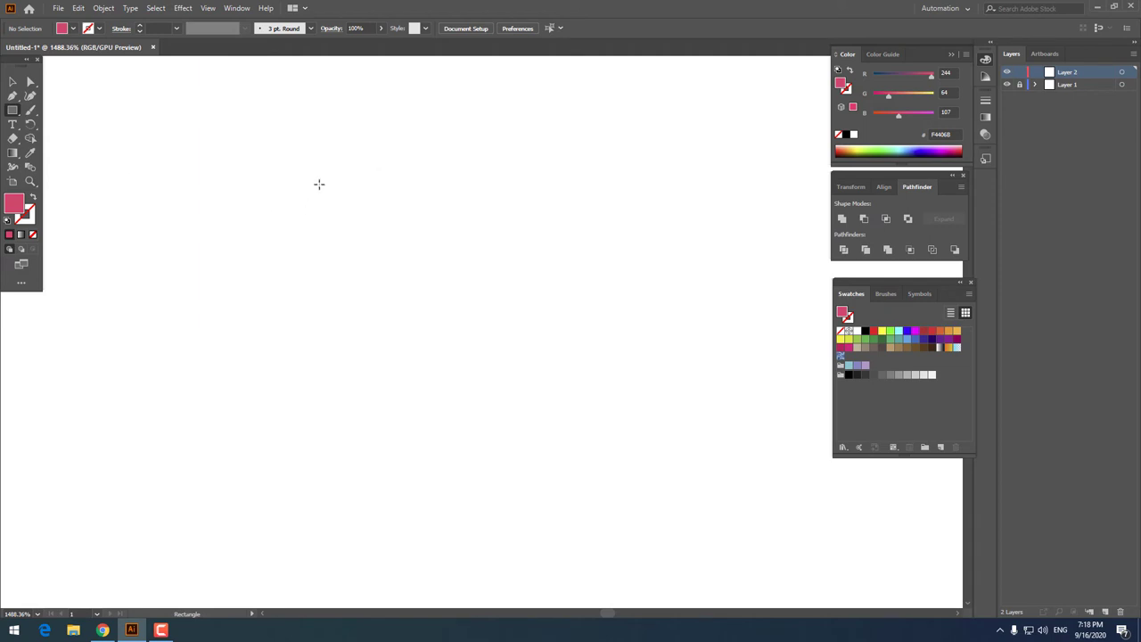
drag(319, 183, 486, 398)
- Slightly round the pink rectangle's two bottom corners, leaving the top corners square
click(12, 82)
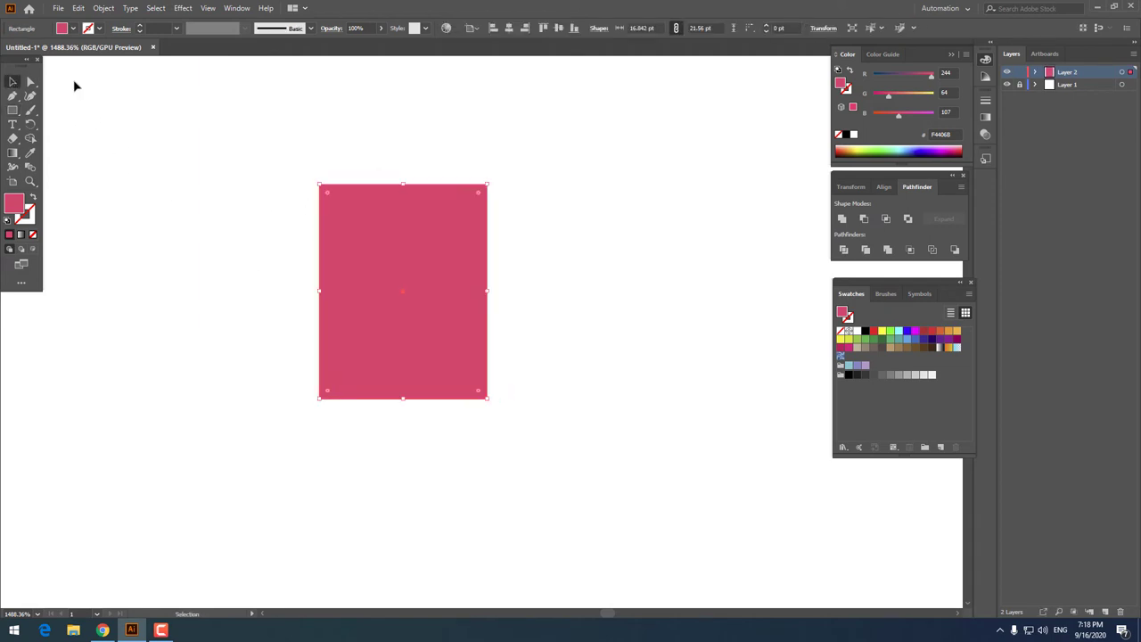
click(526, 30)
key(z)
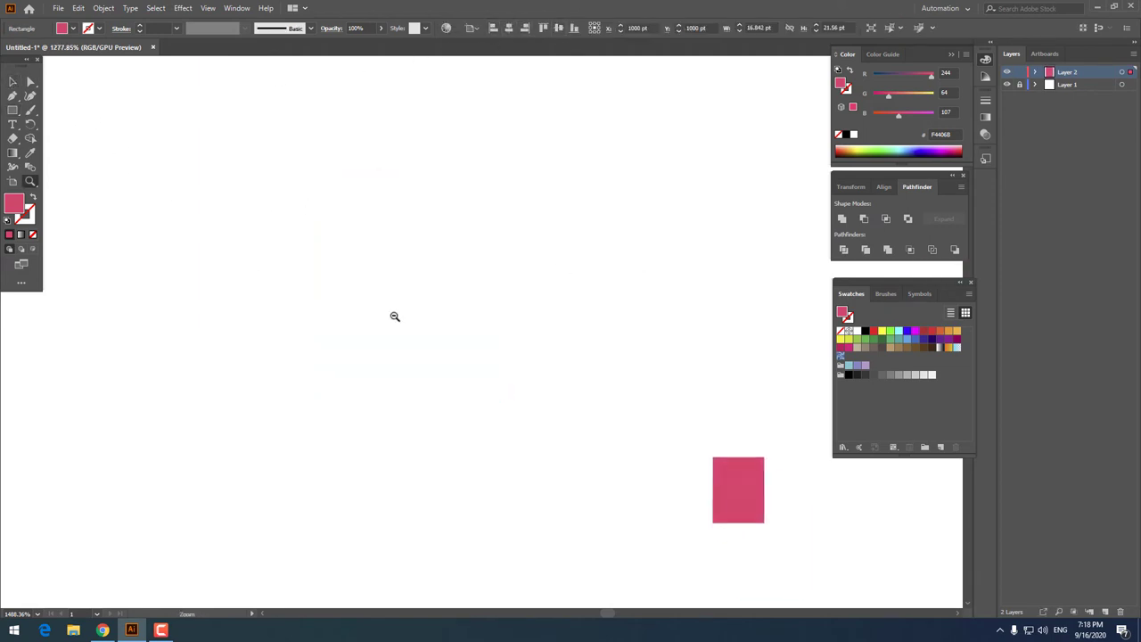
drag(255, 184, 529, 302)
drag(461, 240, 409, 228)
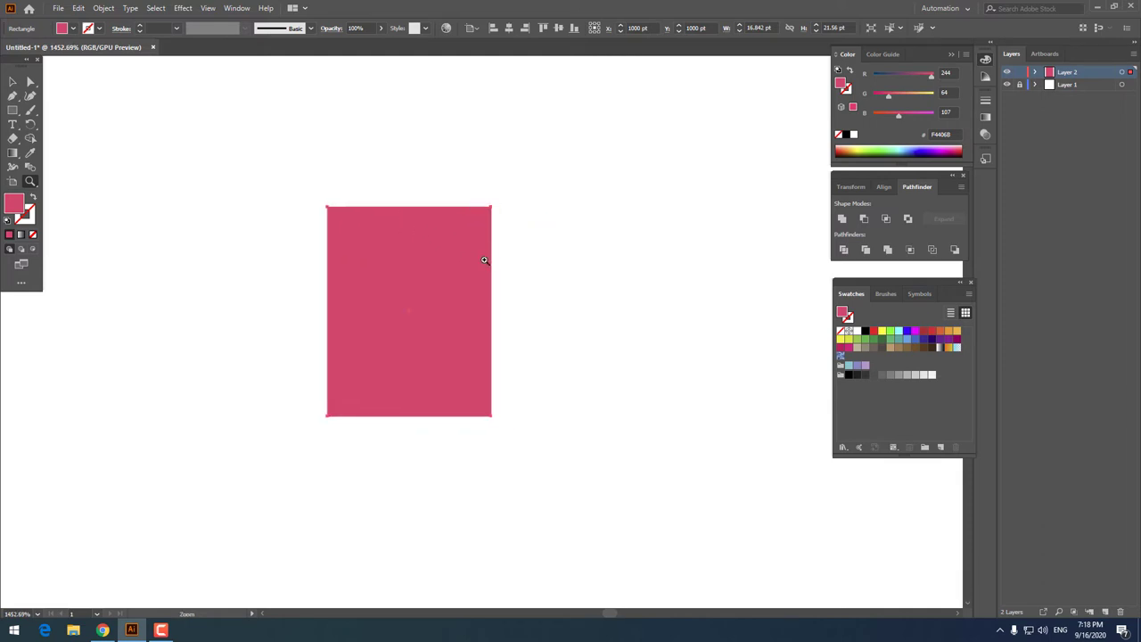
click(31, 82)
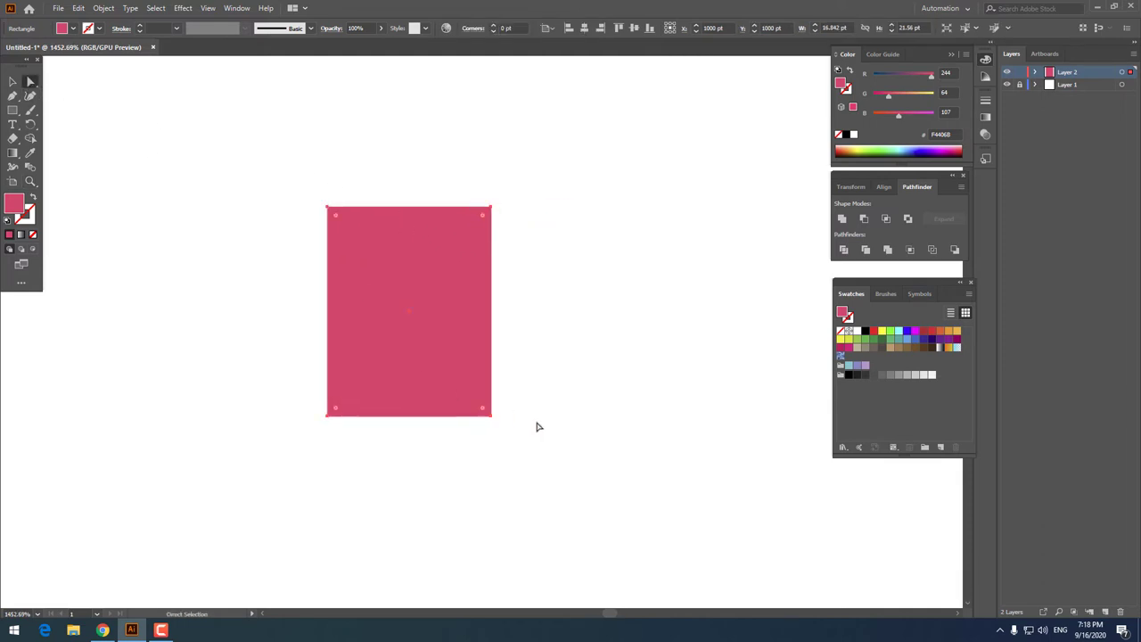
click(335, 412)
drag(335, 412, 343, 405)
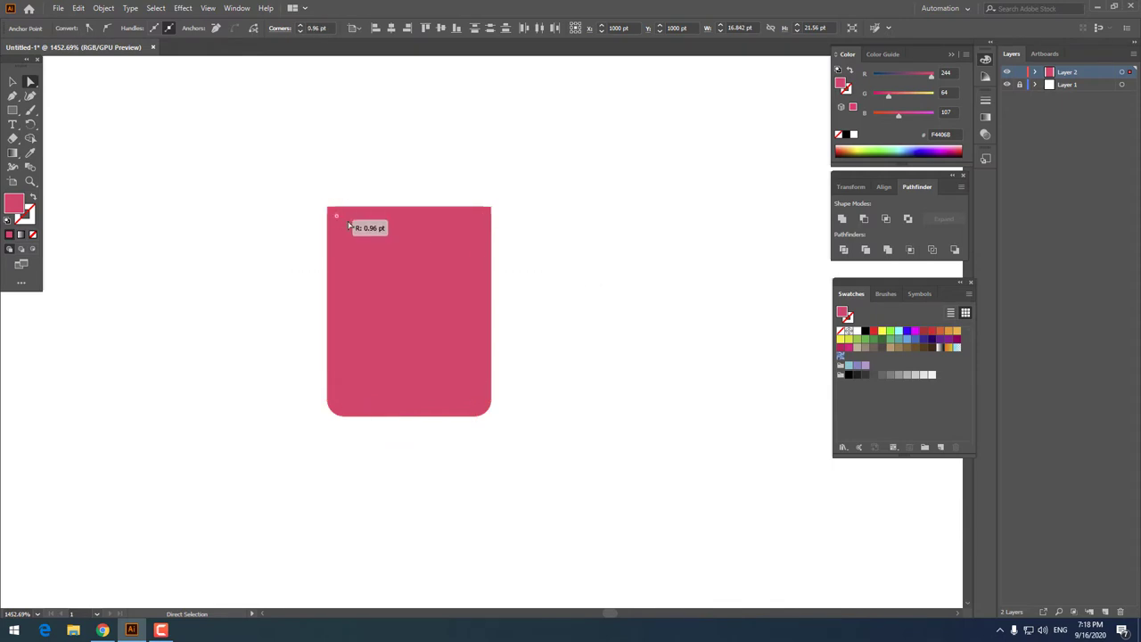
key(z)
drag(452, 189, 490, 212)
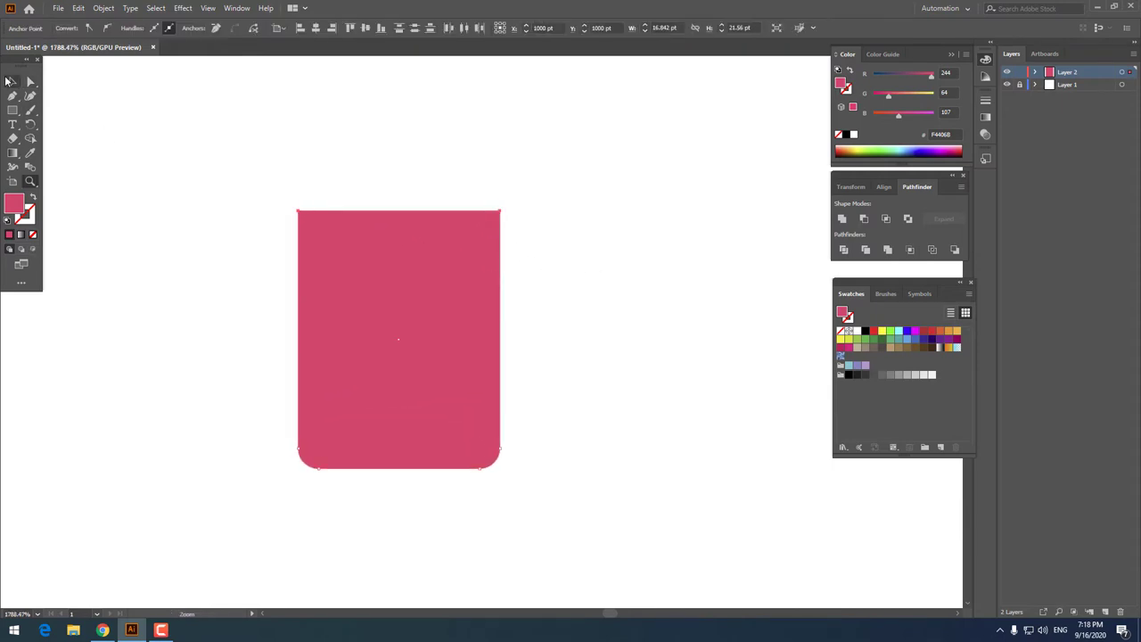
click(7, 80)
click(637, 426)
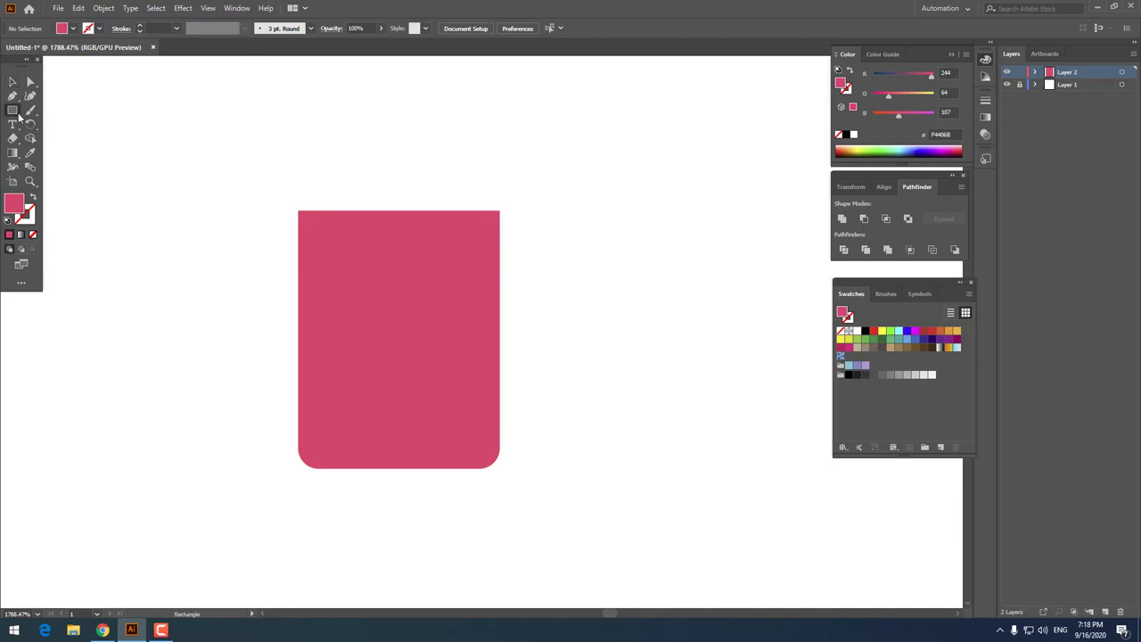
- Draw a narrower inner rectangle inside the tube and fill it with crimson #D11E51
drag(297, 212, 370, 490)
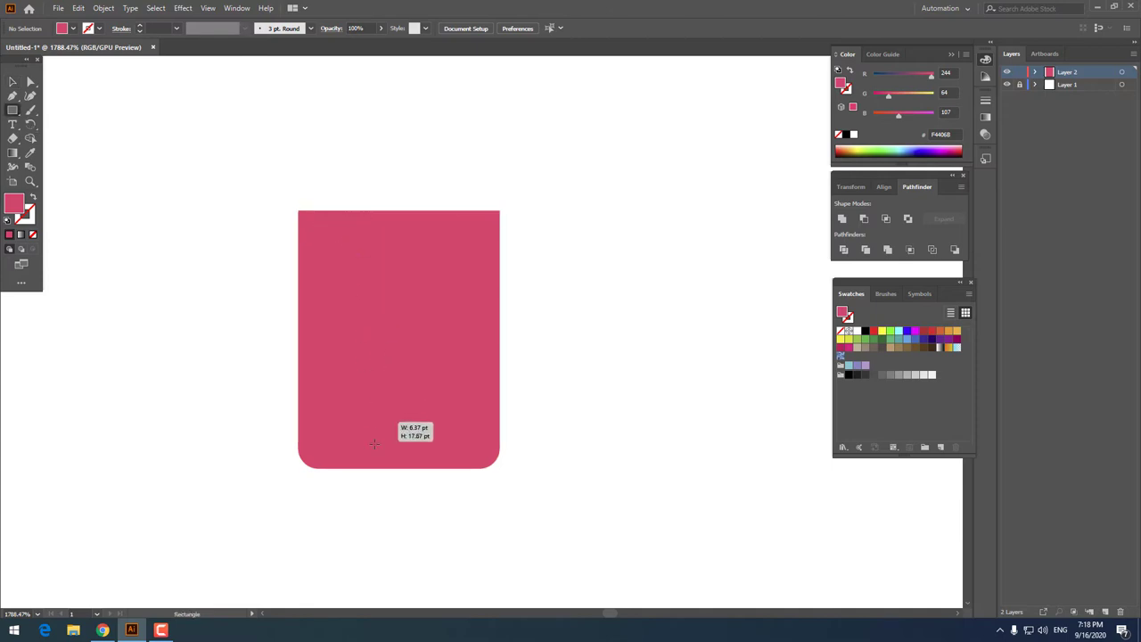
key(ctrl+z)
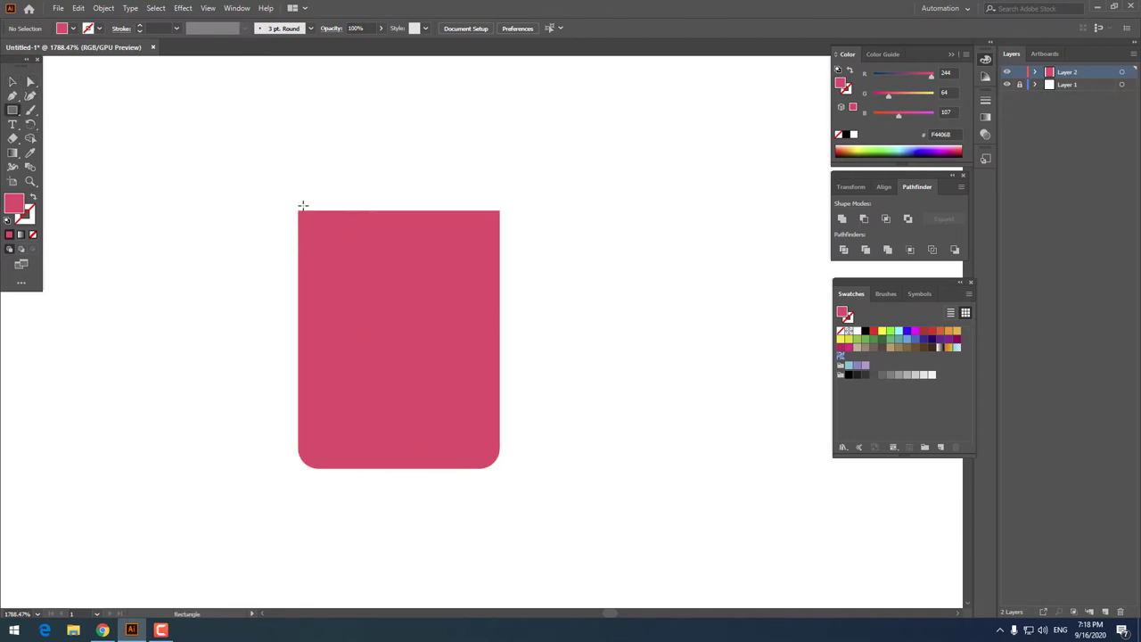
drag(306, 210, 485, 456)
double_click(14, 205)
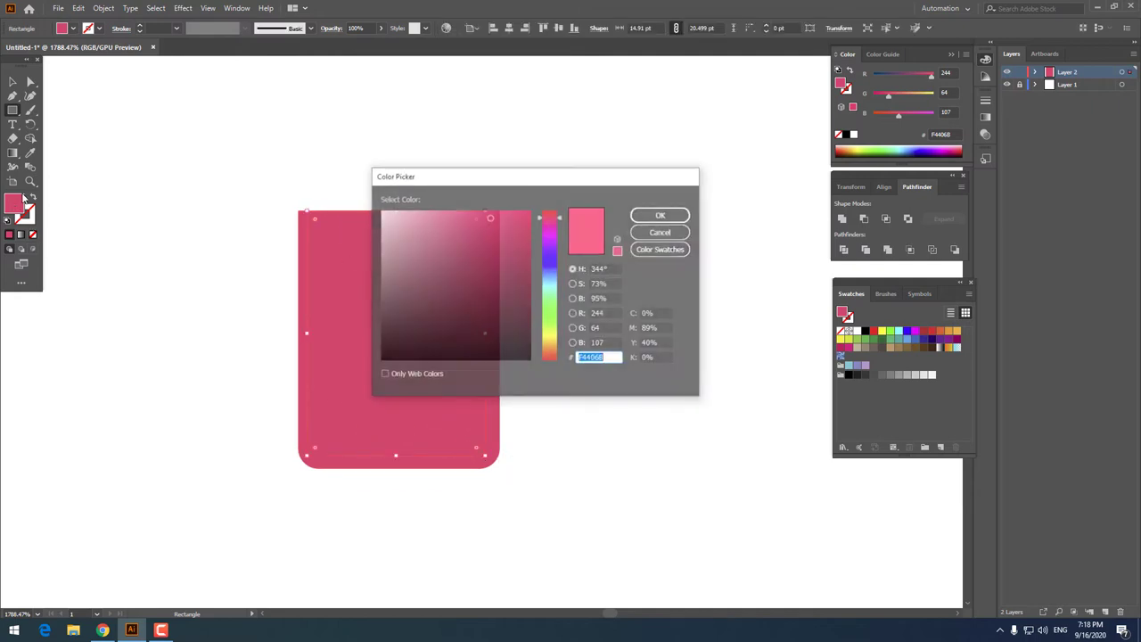
text(d11e51)
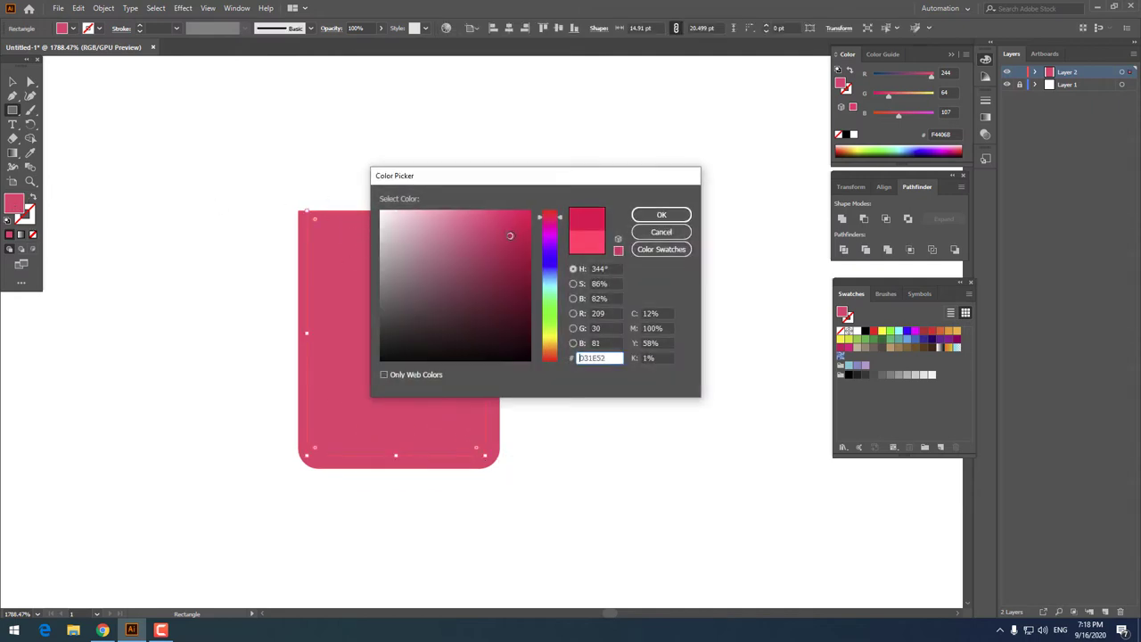
click(660, 215)
- Round the crimson inner rectangle's bottom-left and bottom-right corners to match the tube
click(13, 82)
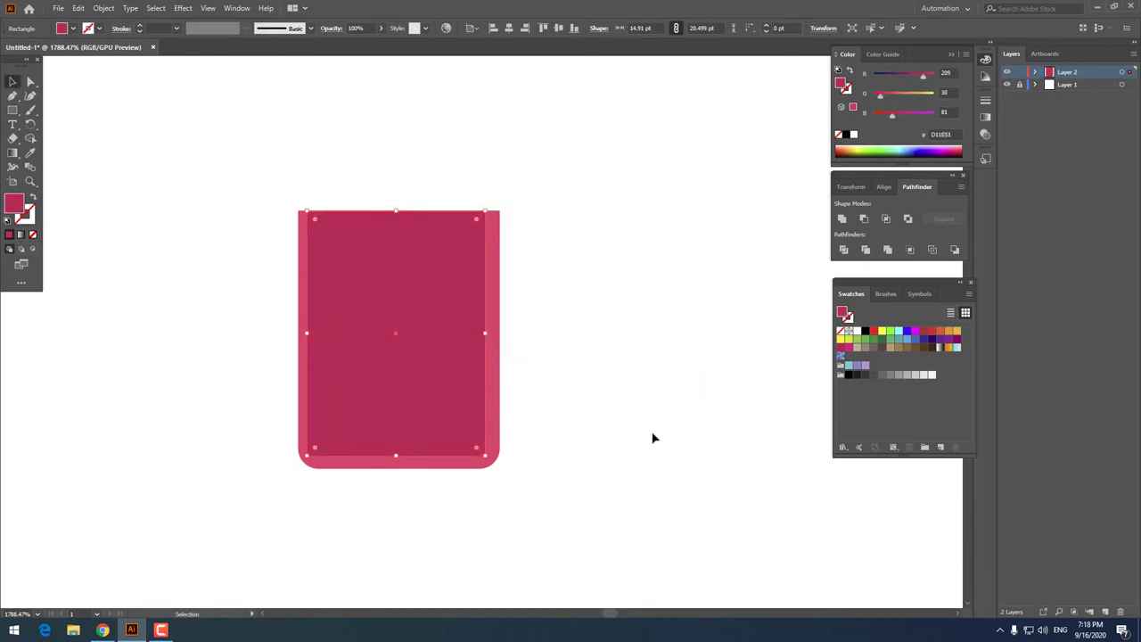
drag(591, 478, 109, 139)
click(629, 263)
key(z)
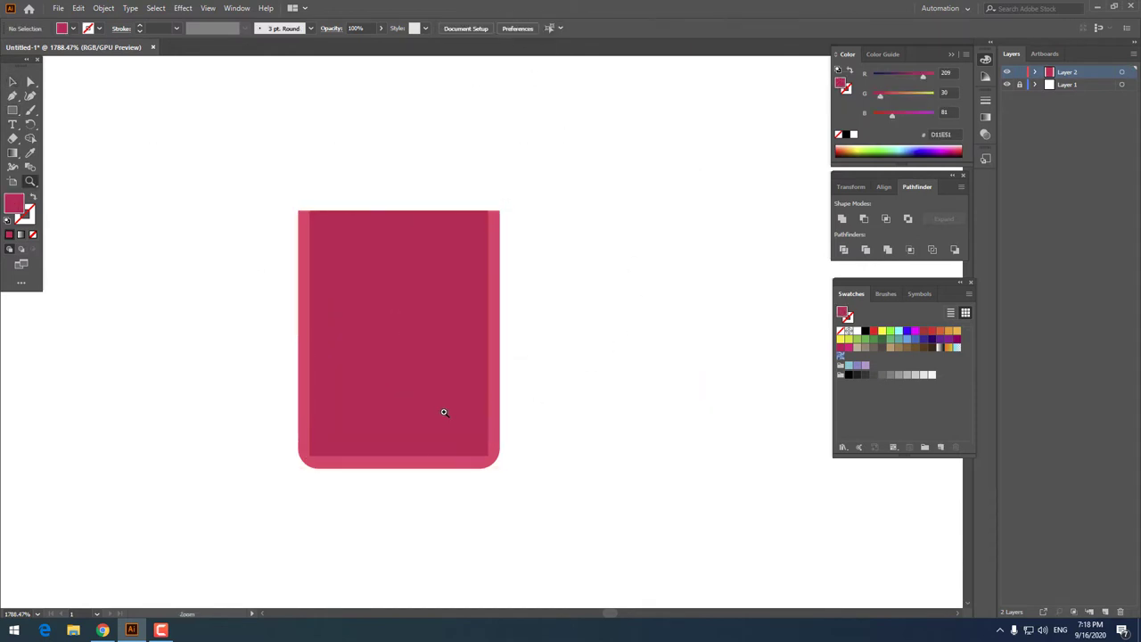
click(440, 412)
click(31, 84)
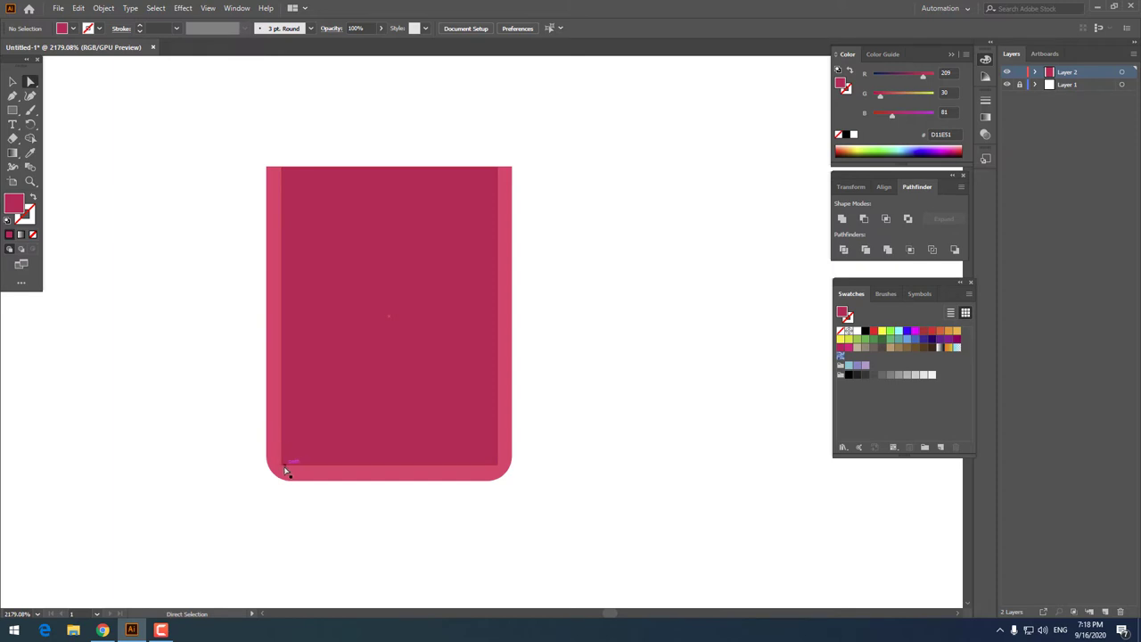
click(286, 470)
shift+click(496, 464)
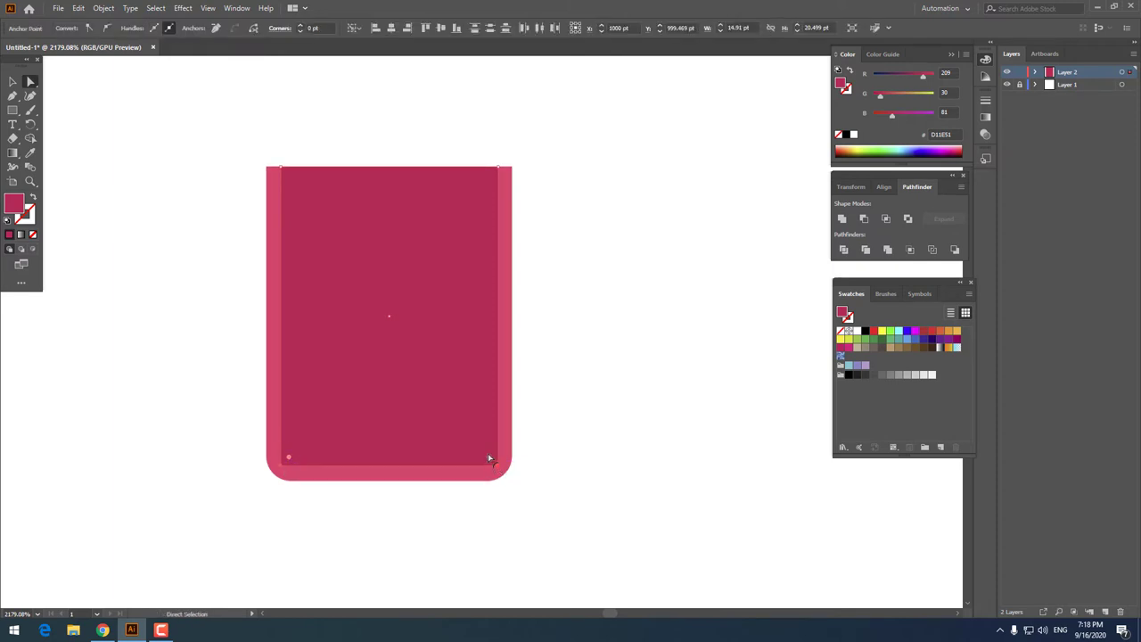
drag(489, 457, 481, 449)
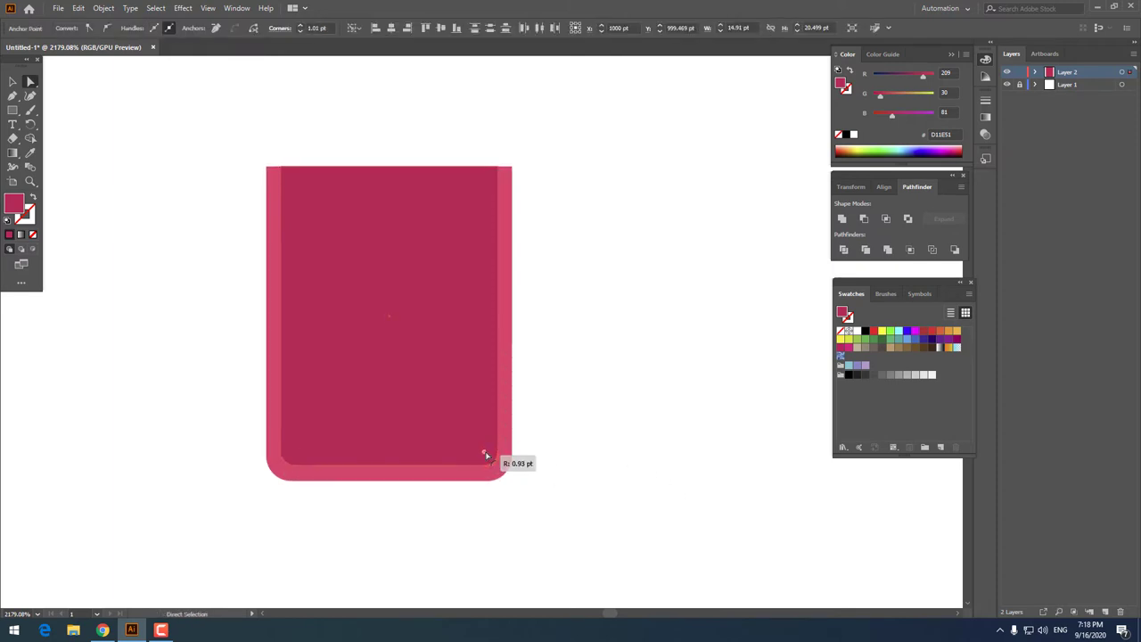
click(589, 487)
key(z)
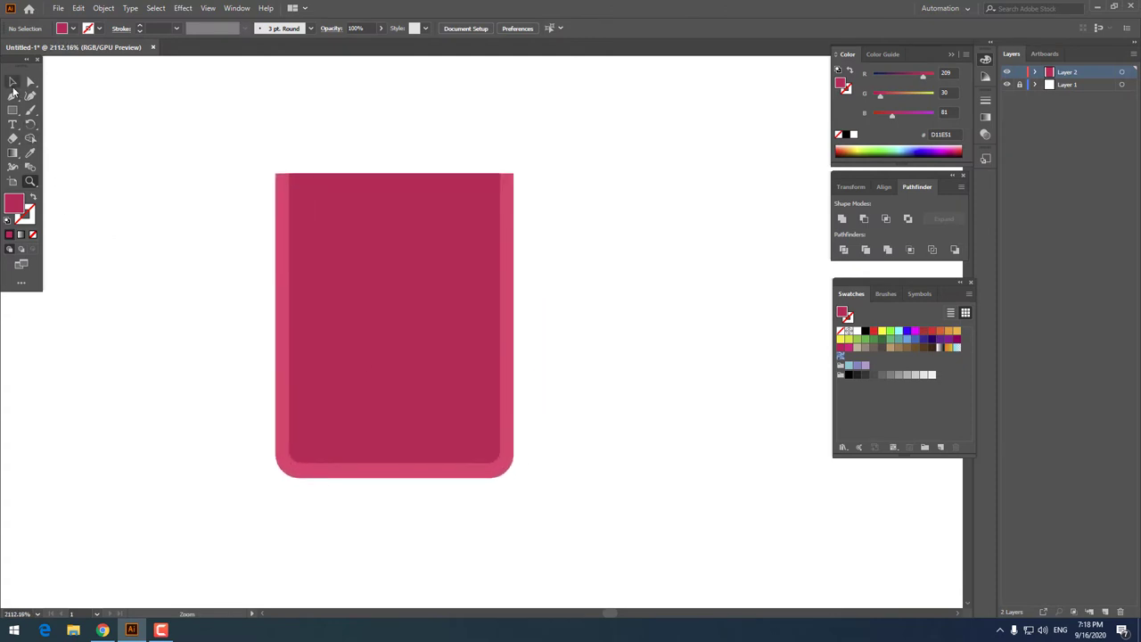
click(12, 82)
click(355, 344)
- Nudge the inner rectangle's bottom edge to adjust its height
drag(394, 465, 393, 470)
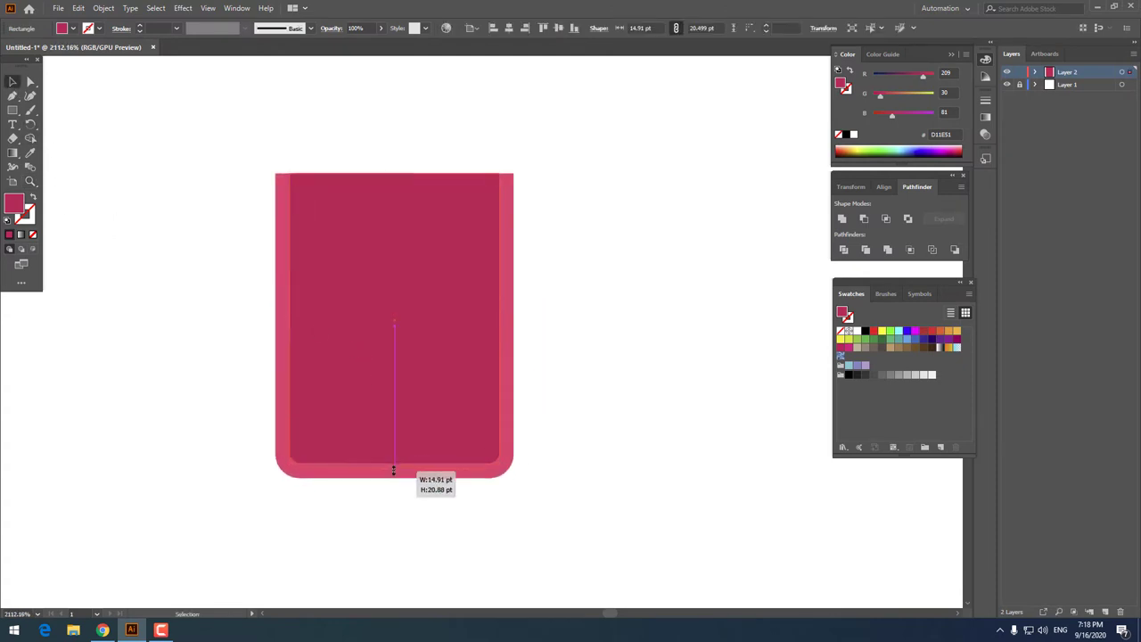
click(547, 412)
key(z)
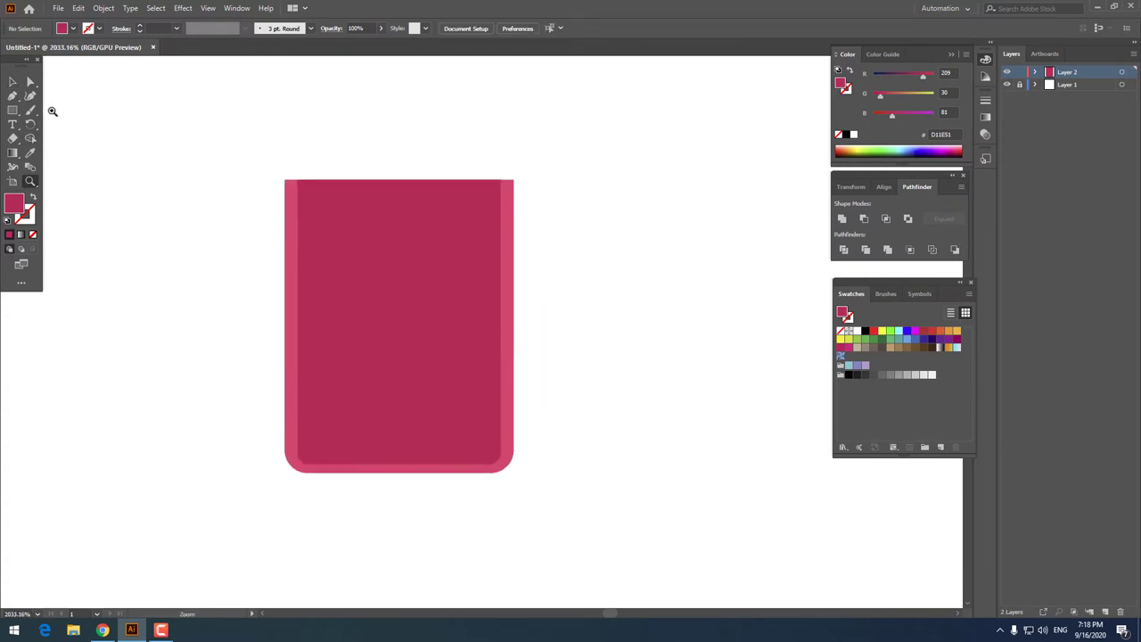
- Draw a deep crimson #AD1245 stripe over the right half of the tube
click(12, 109)
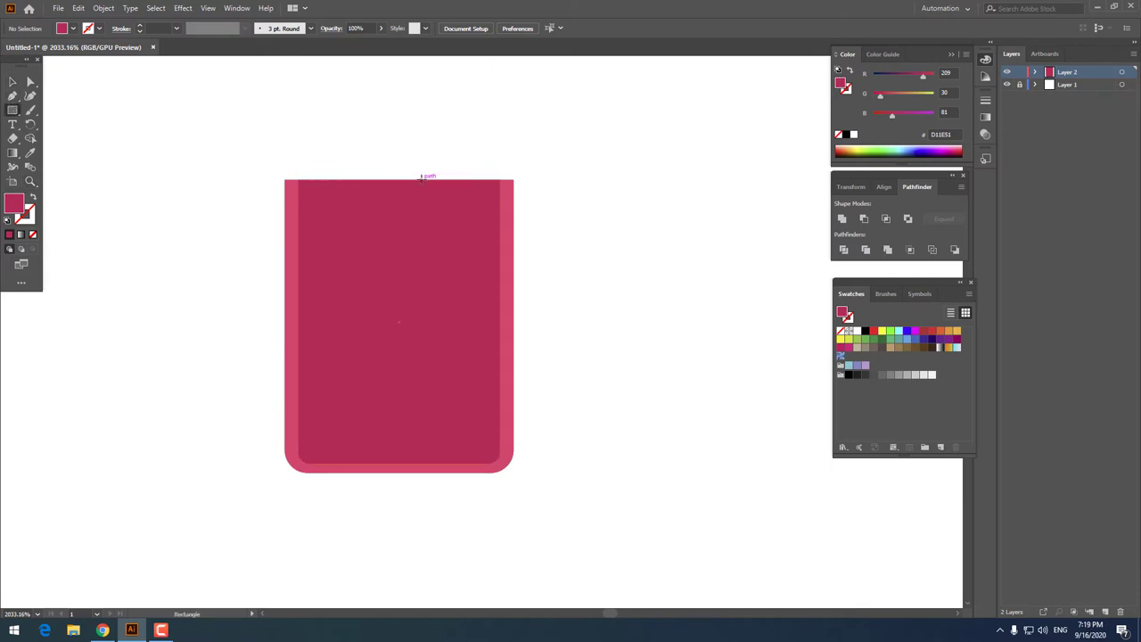
drag(421, 177, 501, 464)
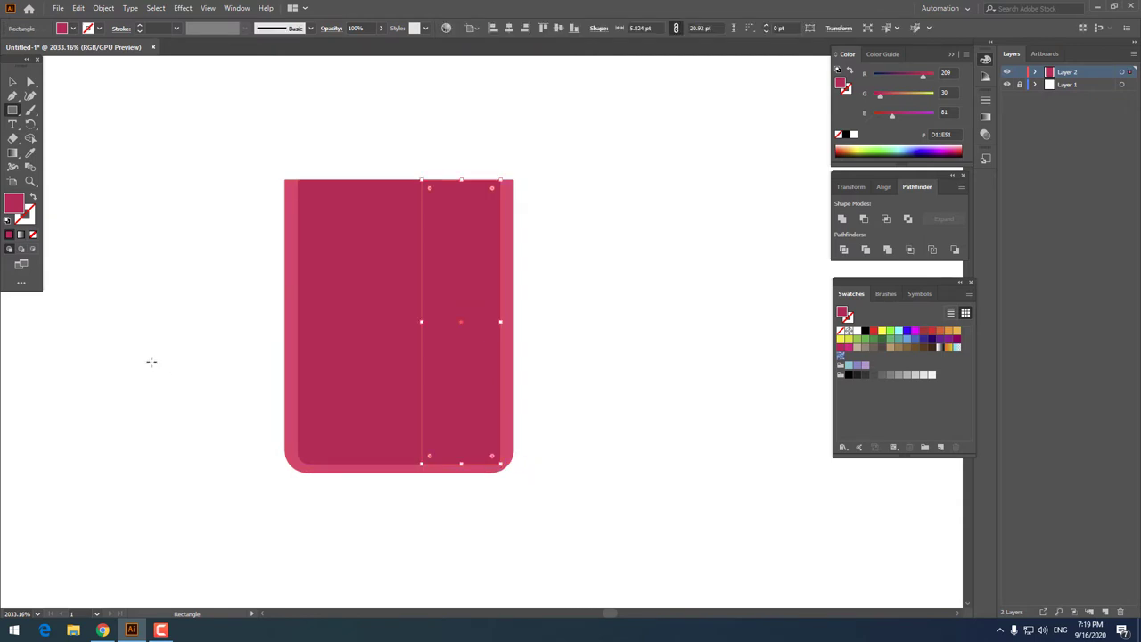
double_click(16, 210)
click(517, 252)
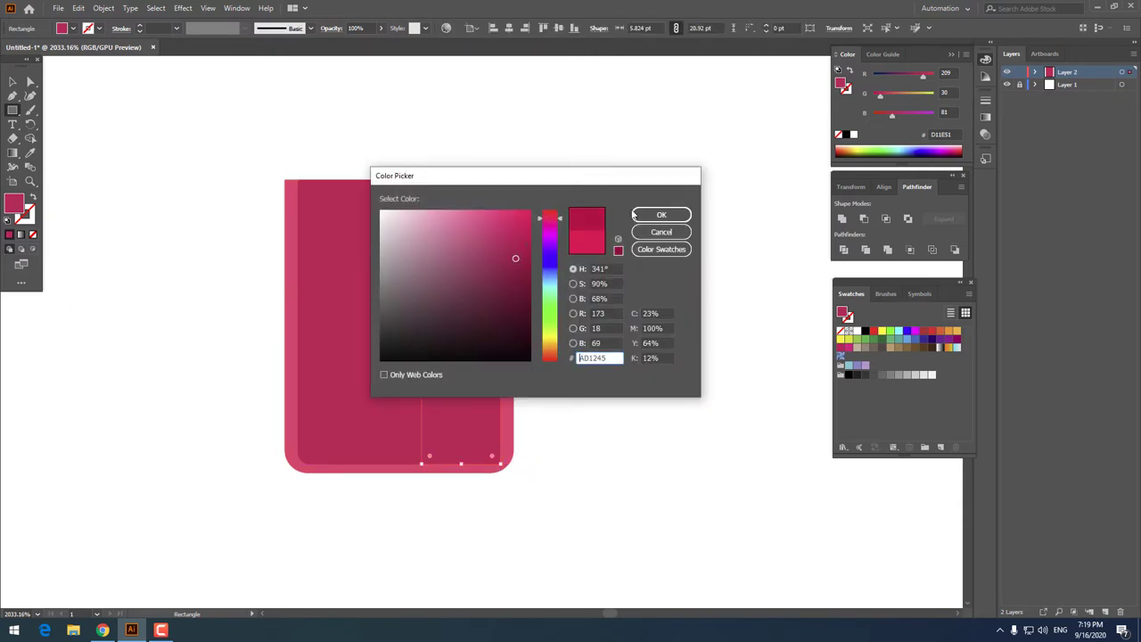
click(636, 215)
- Divide the stripe and inner rectangle into separate pieces, ungroup them, and delete the leftover corner piece
click(12, 81)
shift+click(359, 293)
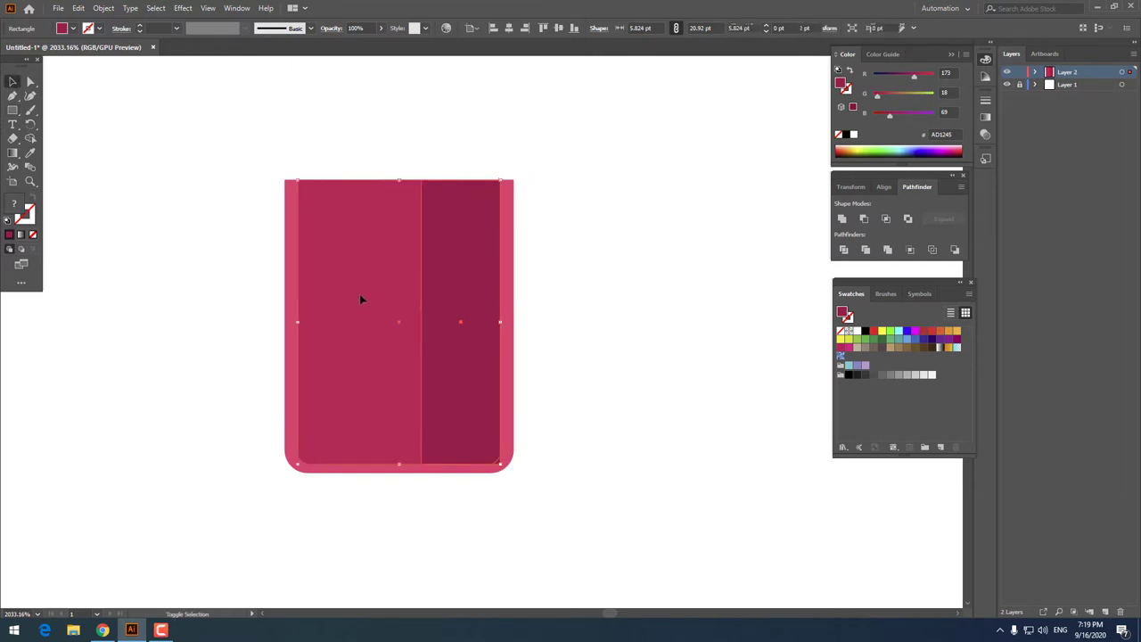
click(843, 251)
right_click(490, 322)
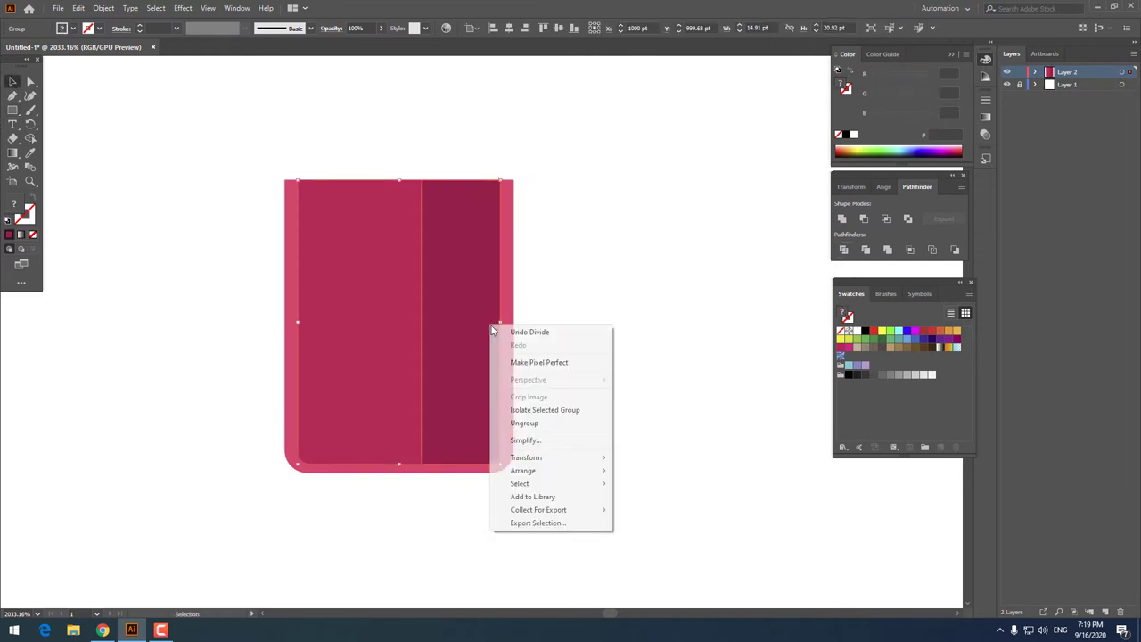
click(553, 422)
click(614, 458)
click(505, 473)
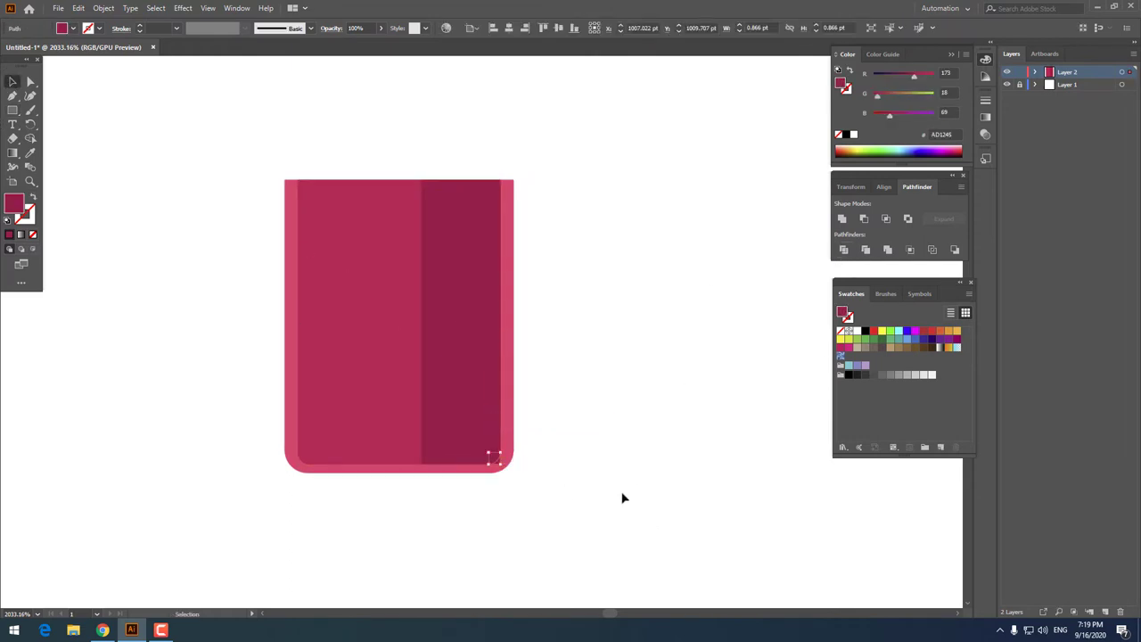
key(Delete)
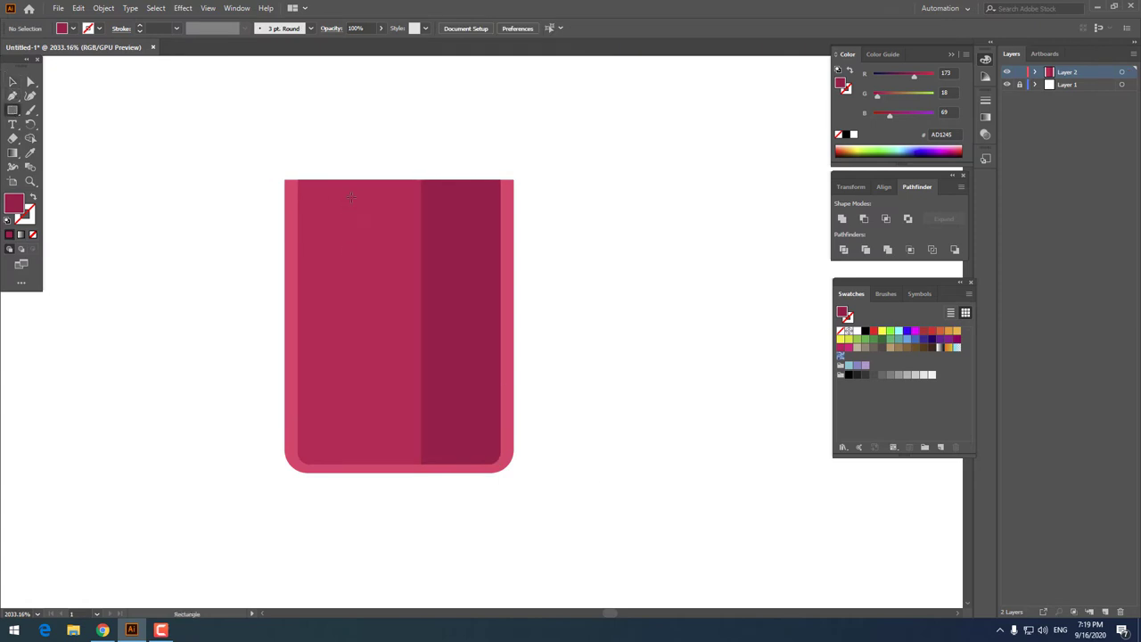
- Add a narrow light pink #FC608C highlight stripe on the tube's left side
drag(318, 177, 367, 463)
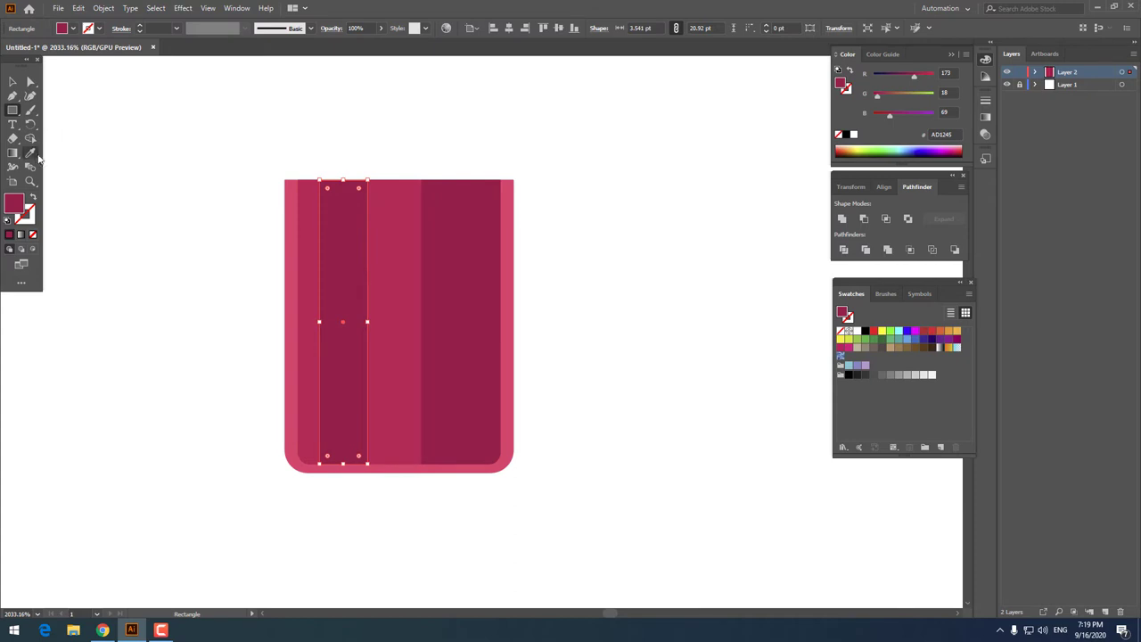
click(36, 155)
click(288, 223)
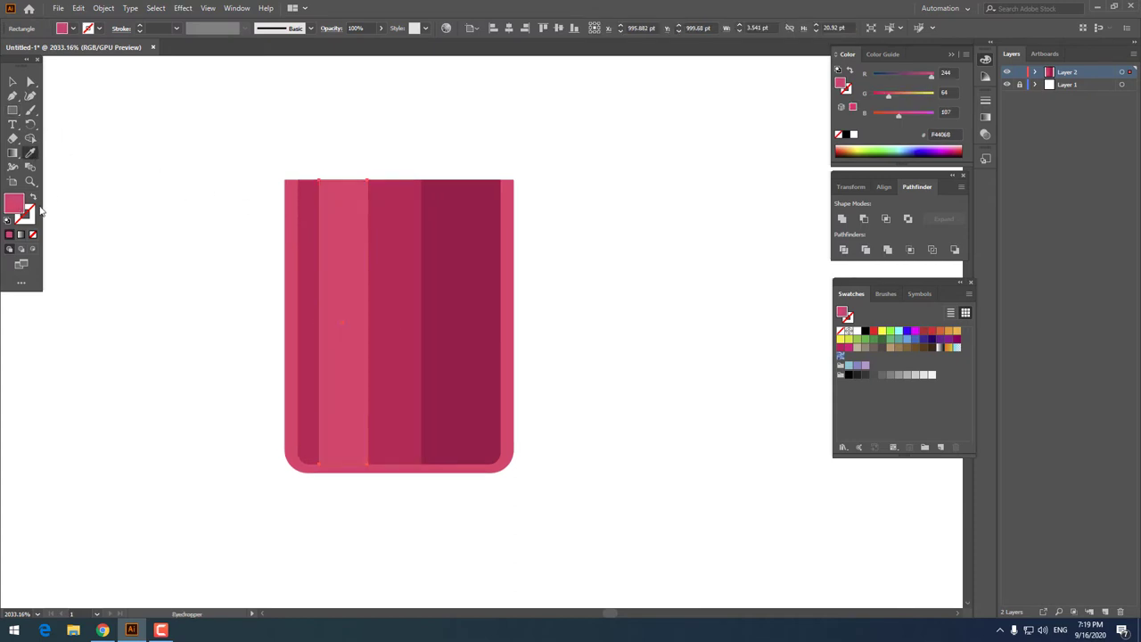
double_click(14, 204)
click(475, 214)
click(662, 215)
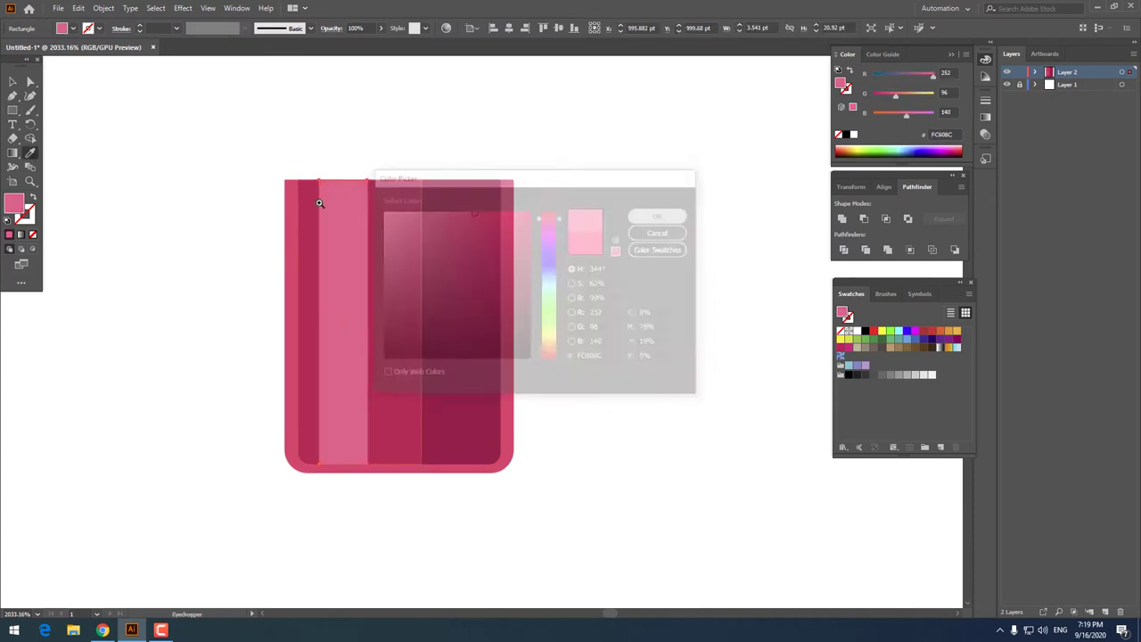
key(z)
mouse_move(303, 204)
mouse_down()
mouse_move(258, 243)
mouse_move(170, 211)
mouse_move(246, 285)
mouse_move(369, 313)
mouse_up()
key(v)
click(280, 209)
key(z)
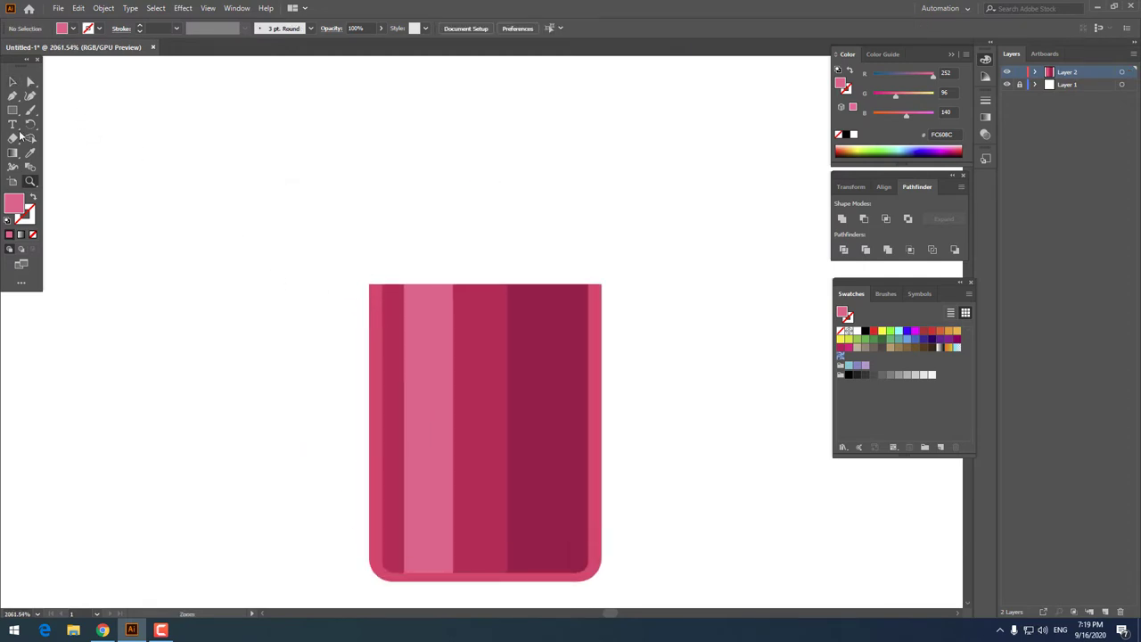
- Draw a bar across the top of the tube and fill it with gold #F4AA34
click(14, 124)
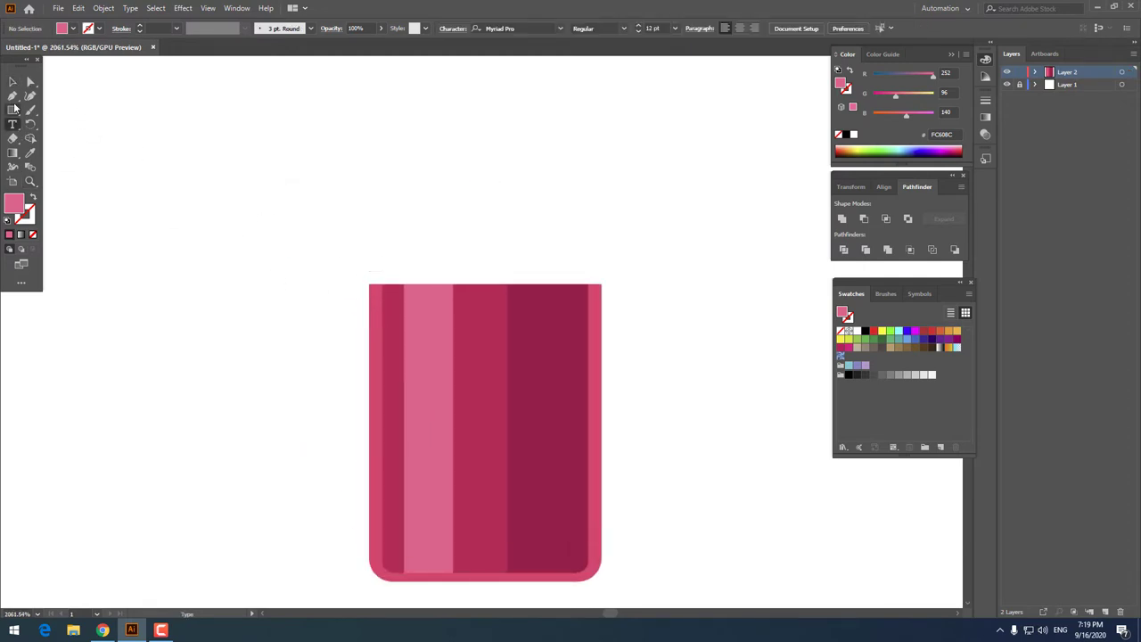
click(13, 108)
drag(368, 236, 603, 285)
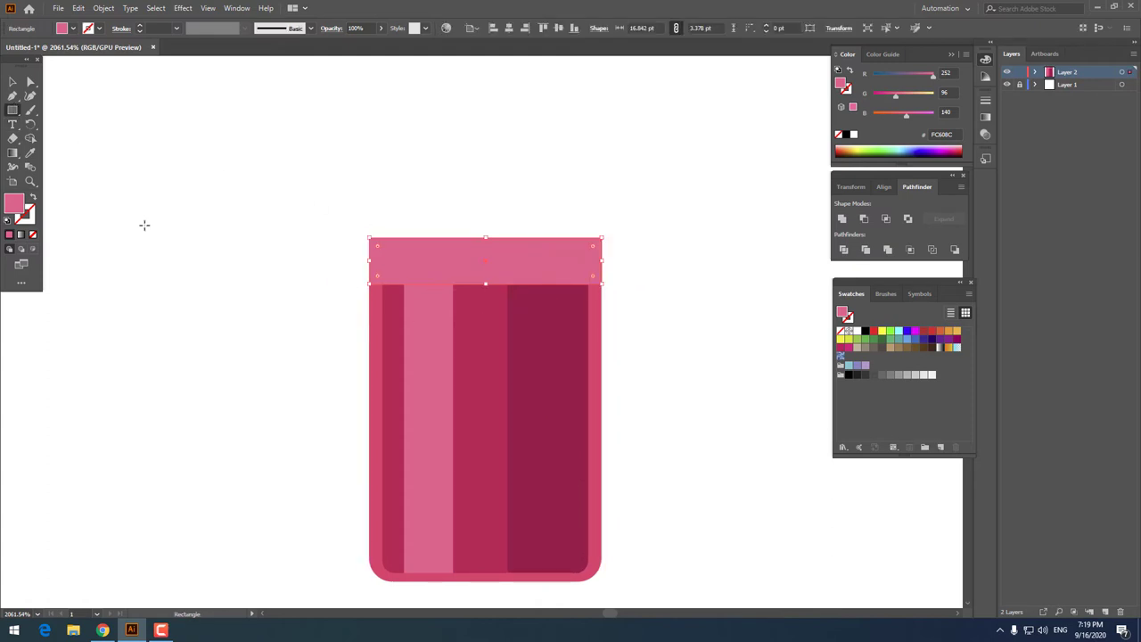
double_click(14, 204)
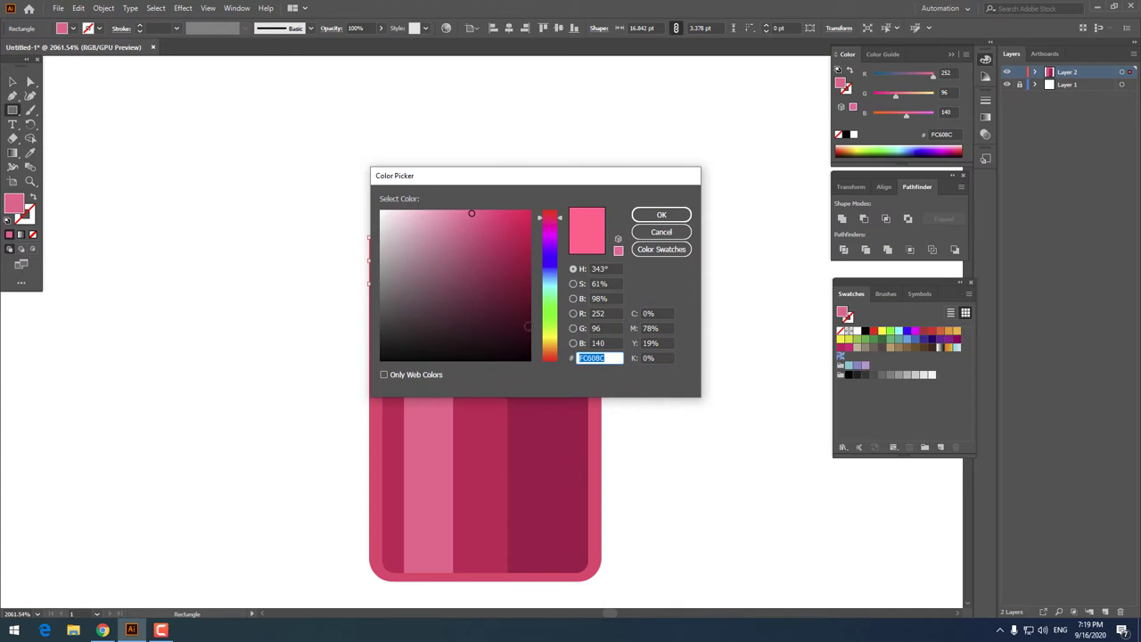
click(556, 342)
click(498, 215)
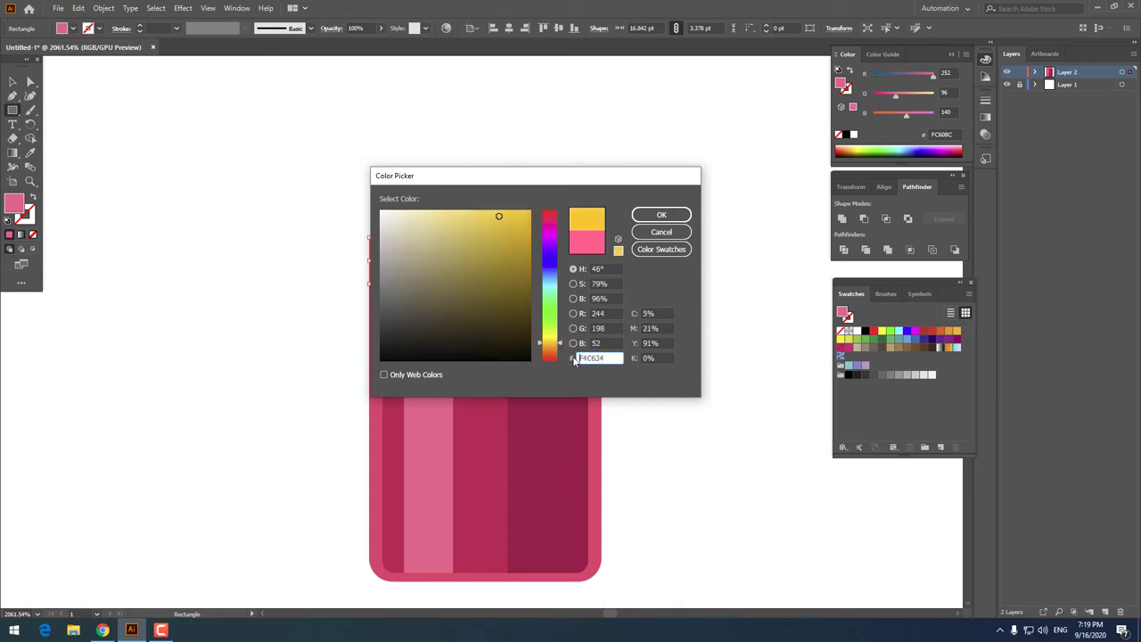
drag(560, 344, 559, 347)
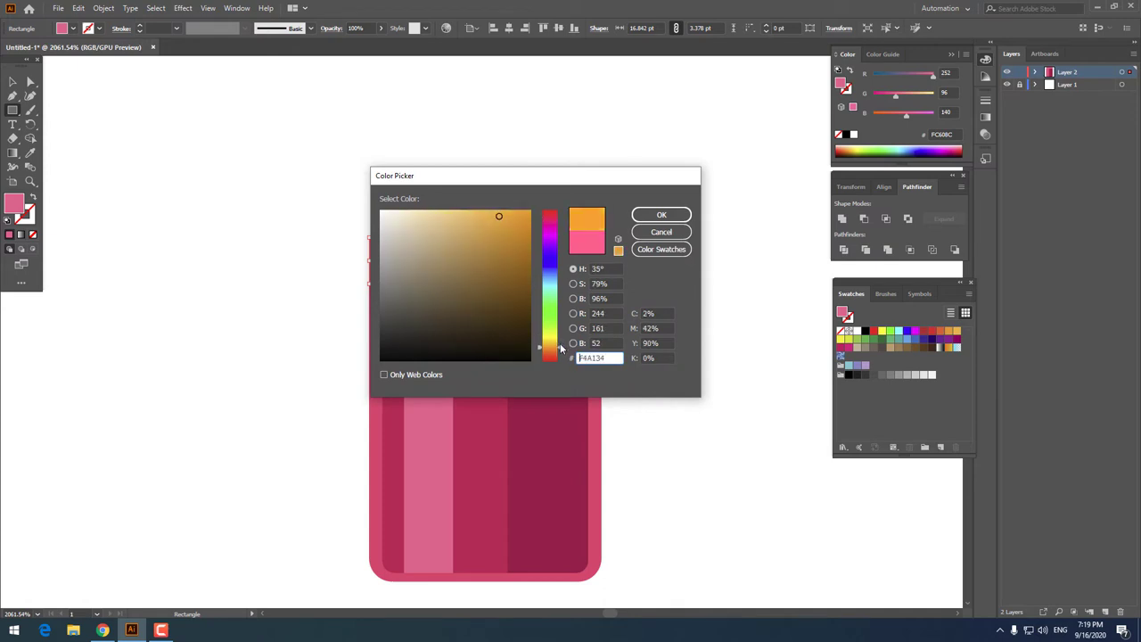
click(660, 215)
- Select the tube artwork to check it, then deselect and zoom back in on the tube
click(30, 181)
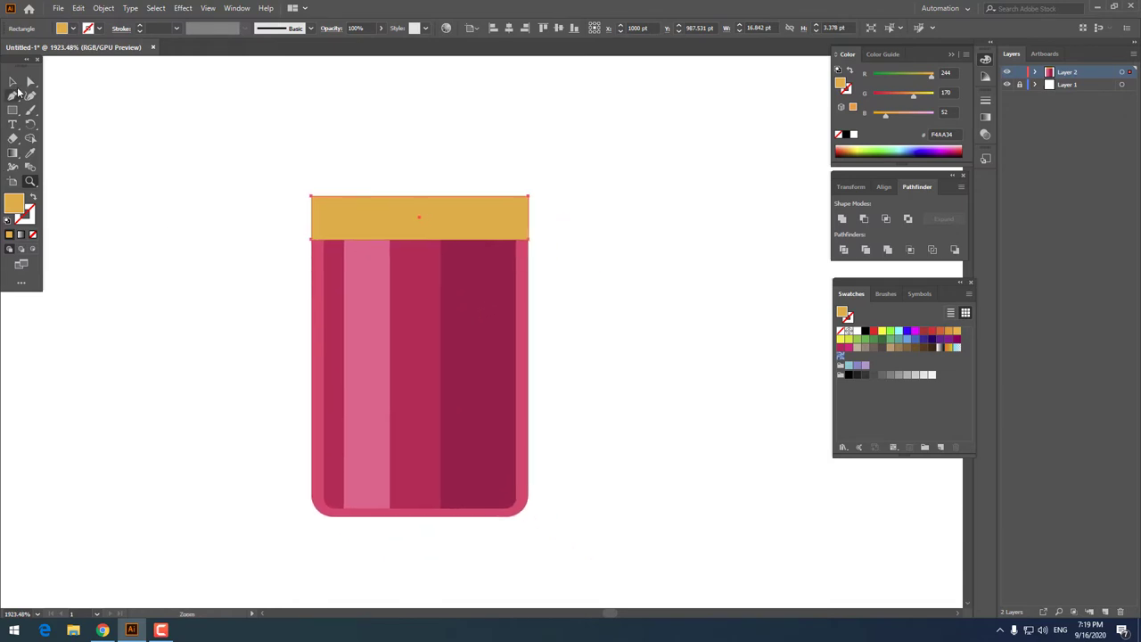
click(12, 81)
drag(576, 527, 184, 369)
right_click(440, 394)
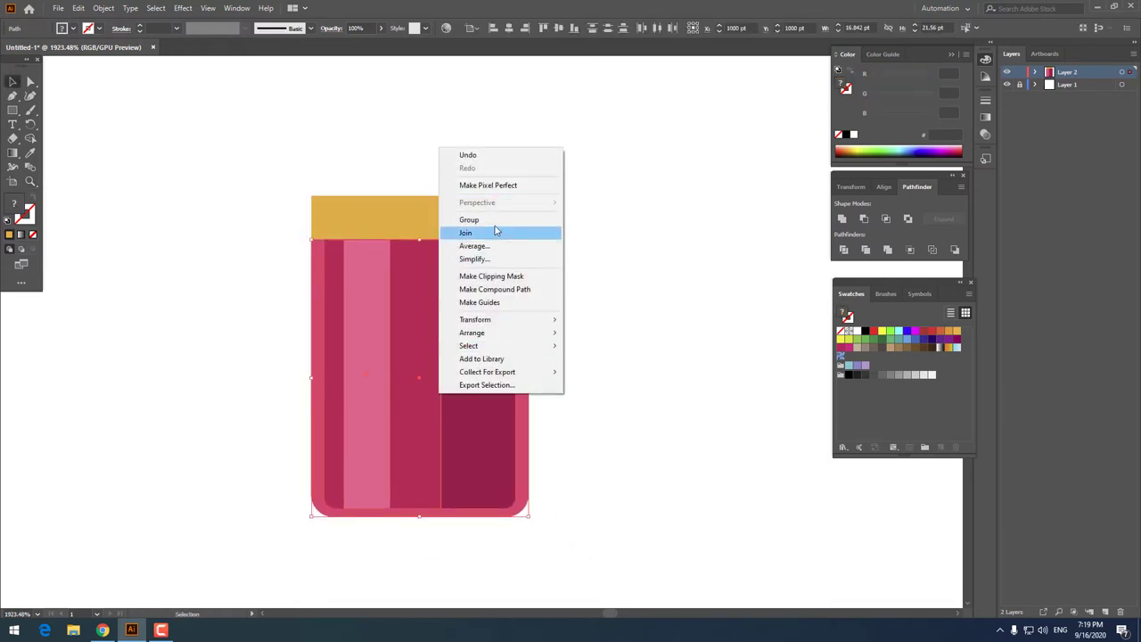
click(644, 349)
key(ctrl+a)
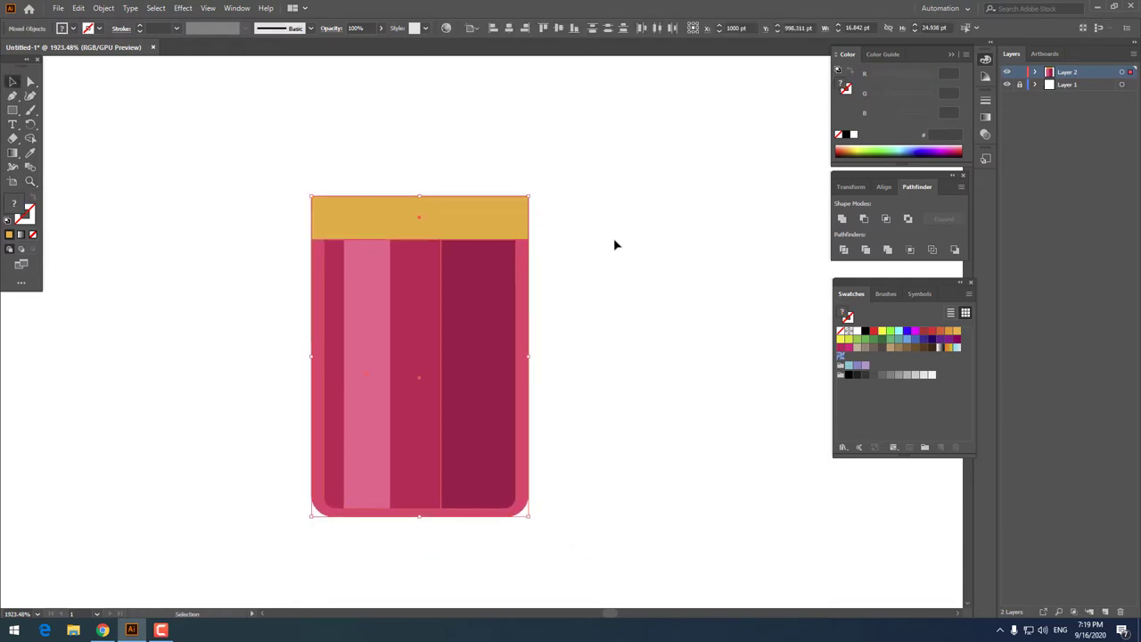
click(614, 245)
key(z)
scroll(538, 234, up, 3)
scroll(472, 235, down, 2)
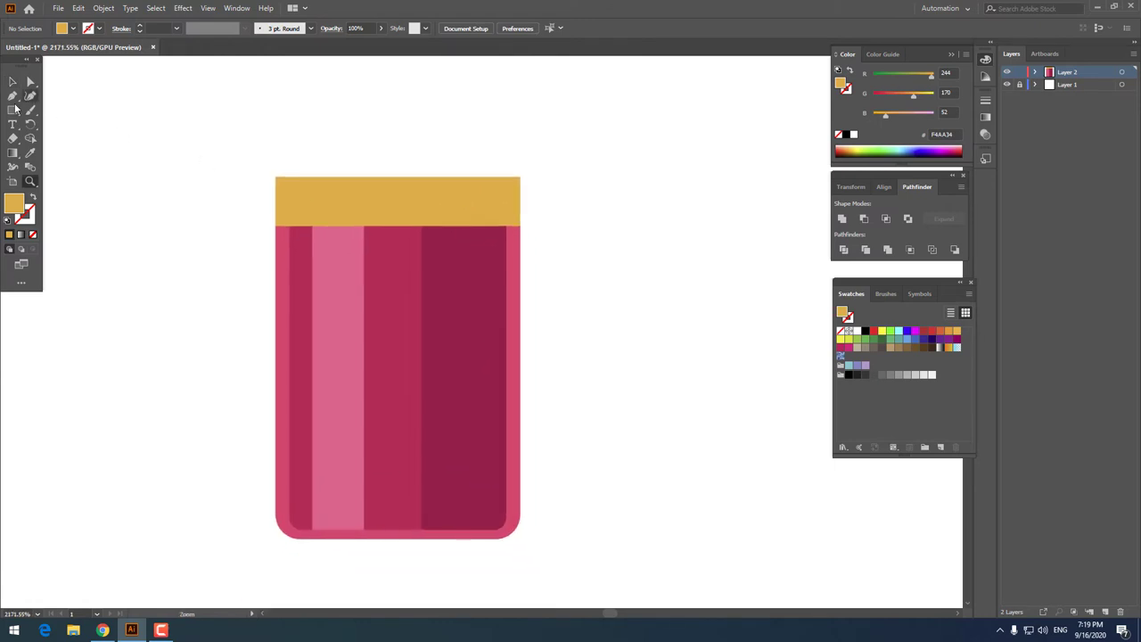
click(13, 109)
- Stretch a darker orange #E58525 rectangle across the gold band, leaving thin gold edges at each end
mouse_move(422, 226)
mouse_down()
mouse_move(488, 166)
mouse_move(505, 177)
mouse_up()
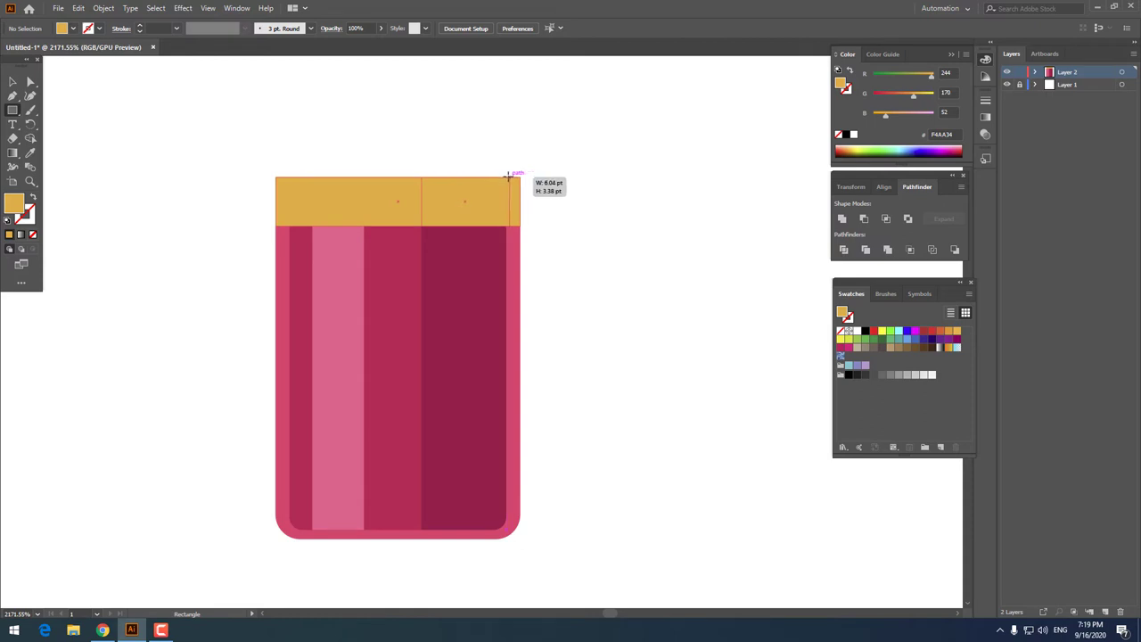
drag(505, 177, 507, 176)
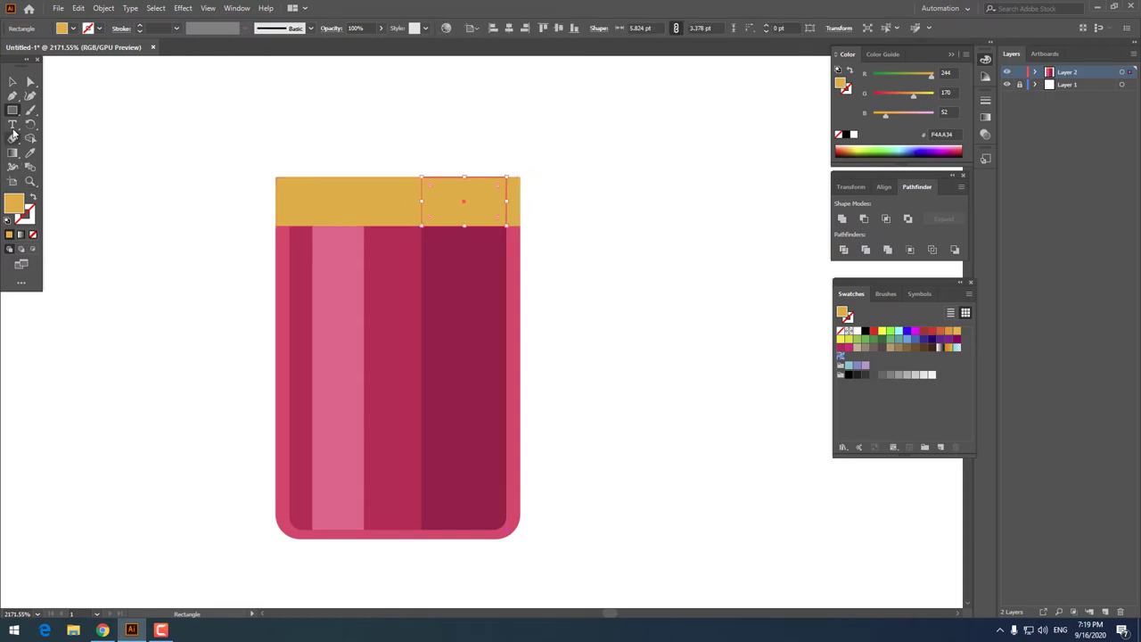
click(13, 81)
drag(421, 203, 288, 203)
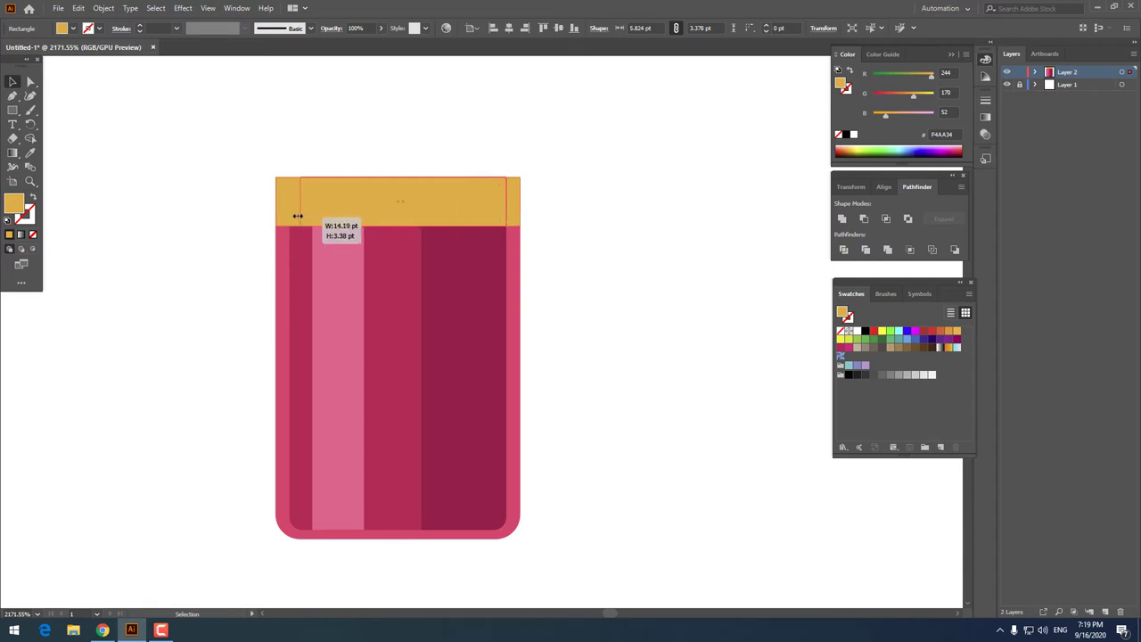
double_click(13, 204)
drag(499, 229, 504, 222)
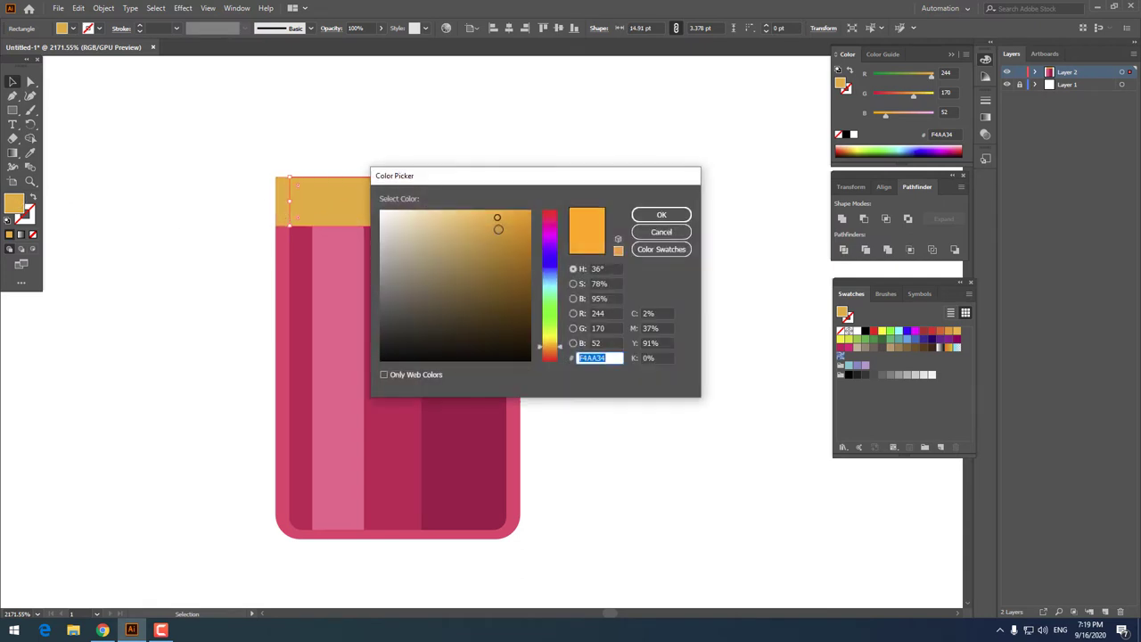
drag(557, 350, 560, 353)
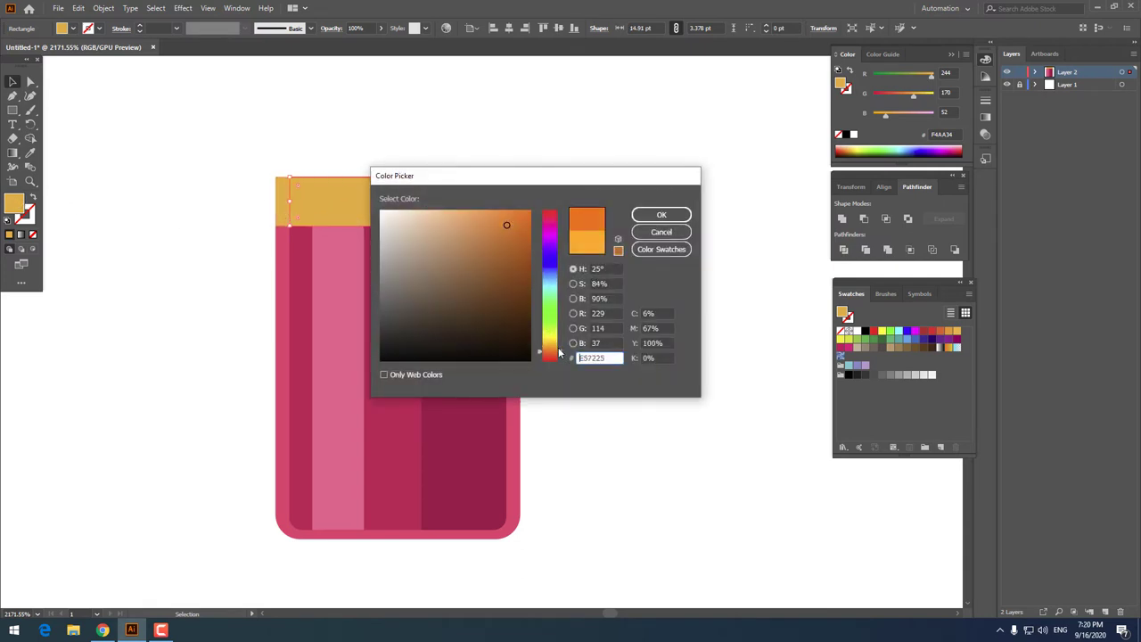
click(661, 215)
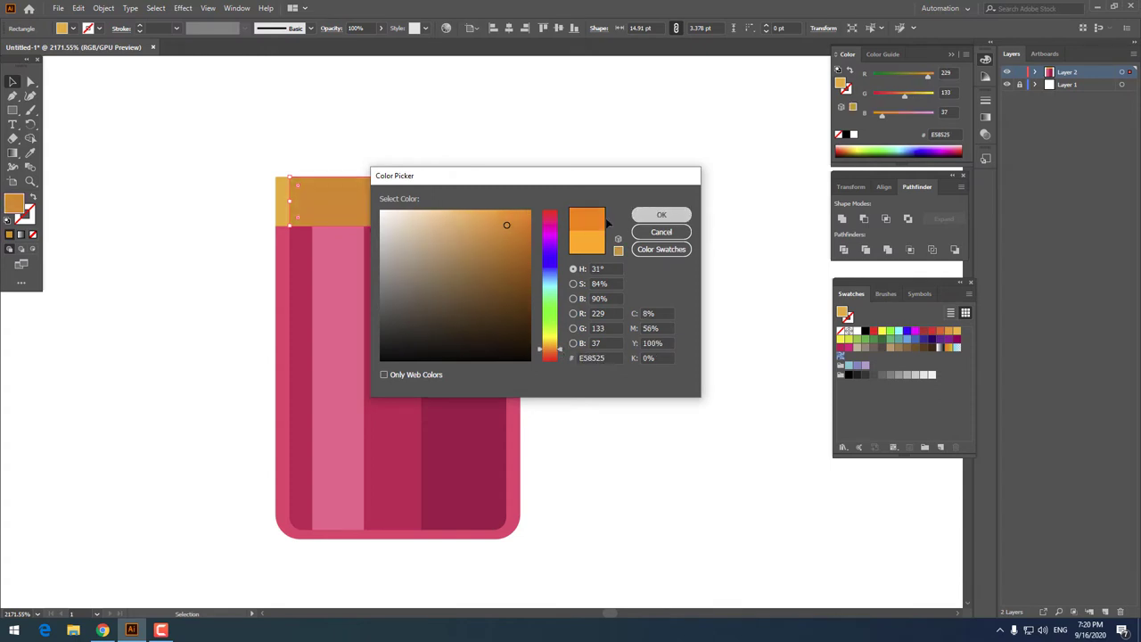
key(z)
drag(397, 179, 283, 183)
click(14, 111)
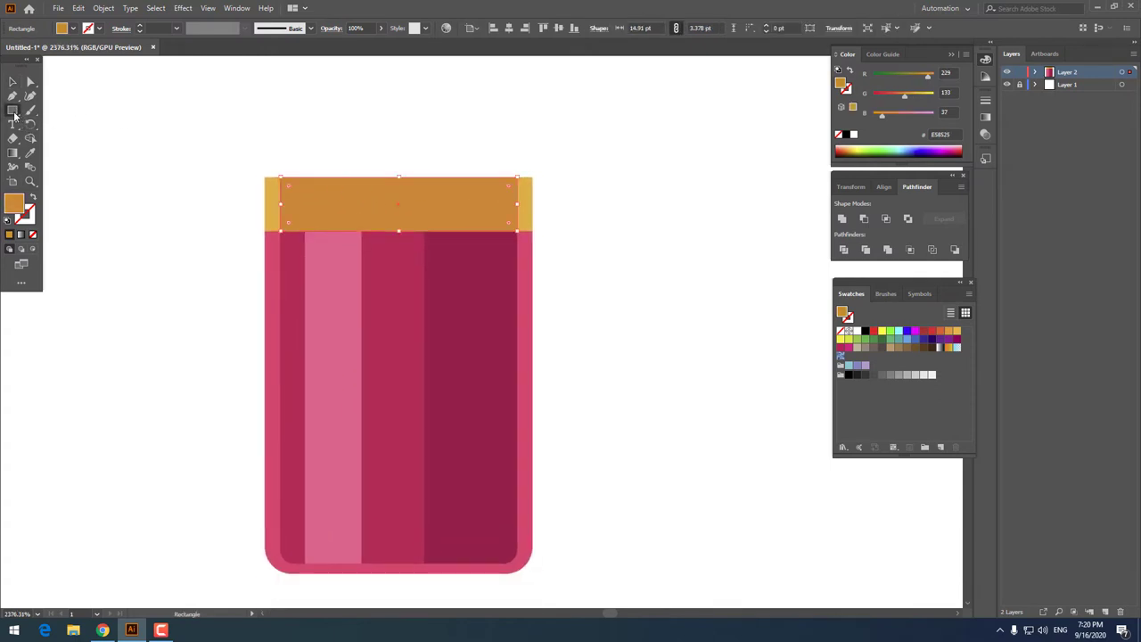
- Add a rust-orange #E26527 block on the band's right part, extended down to the band's bottom edge
drag(423, 229, 506, 176)
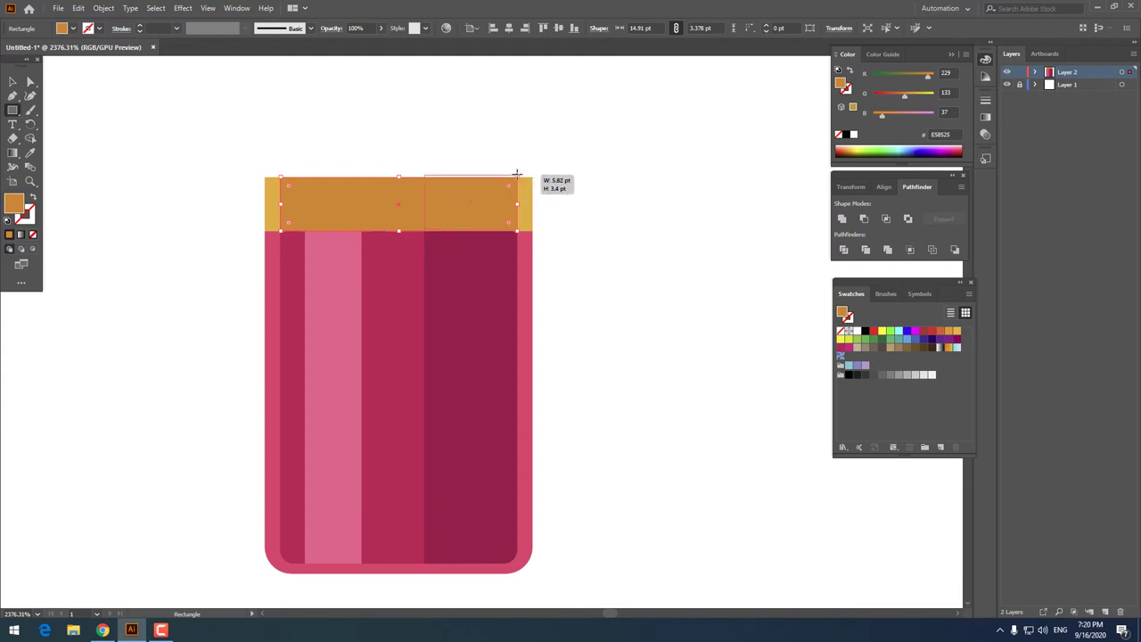
drag(514, 175, 517, 176)
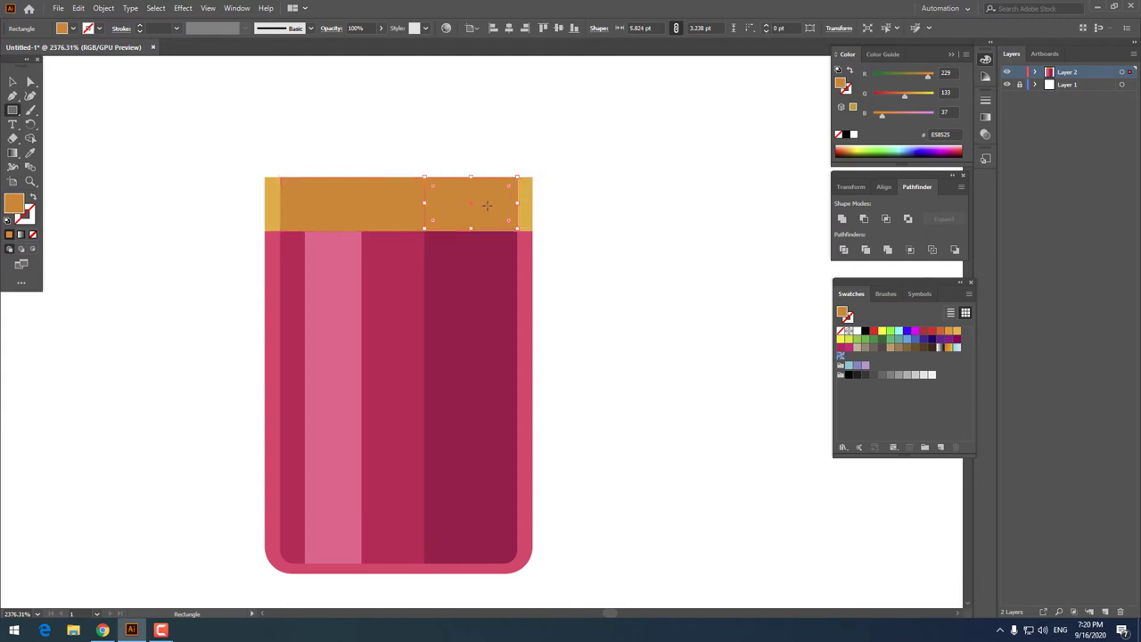
double_click(13, 206)
click(559, 355)
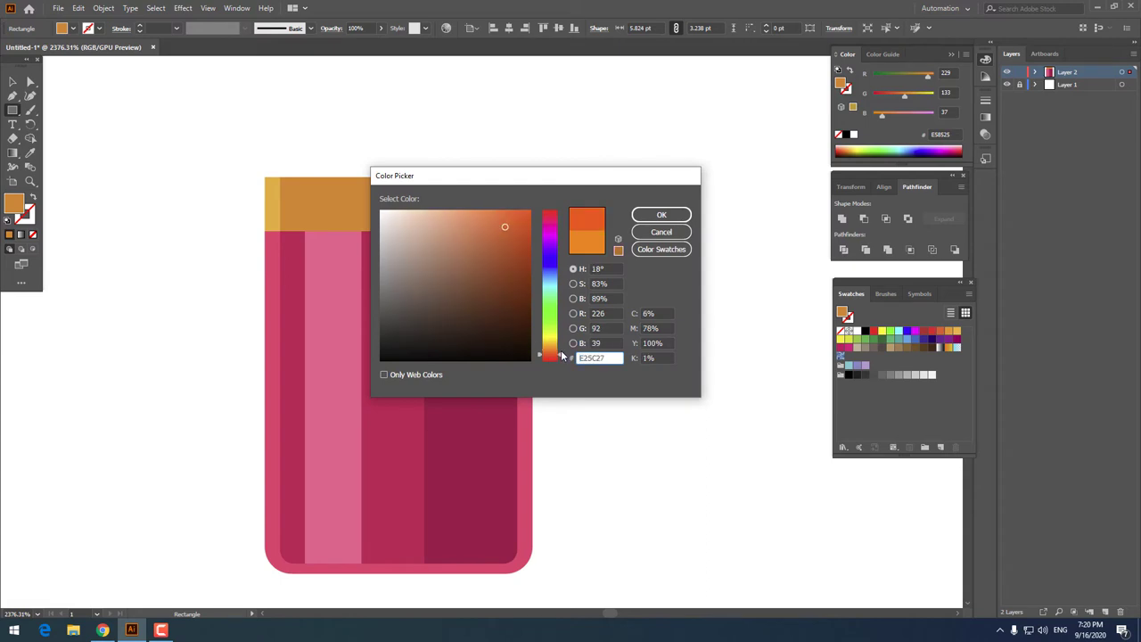
click(661, 215)
drag(339, 163, 430, 221)
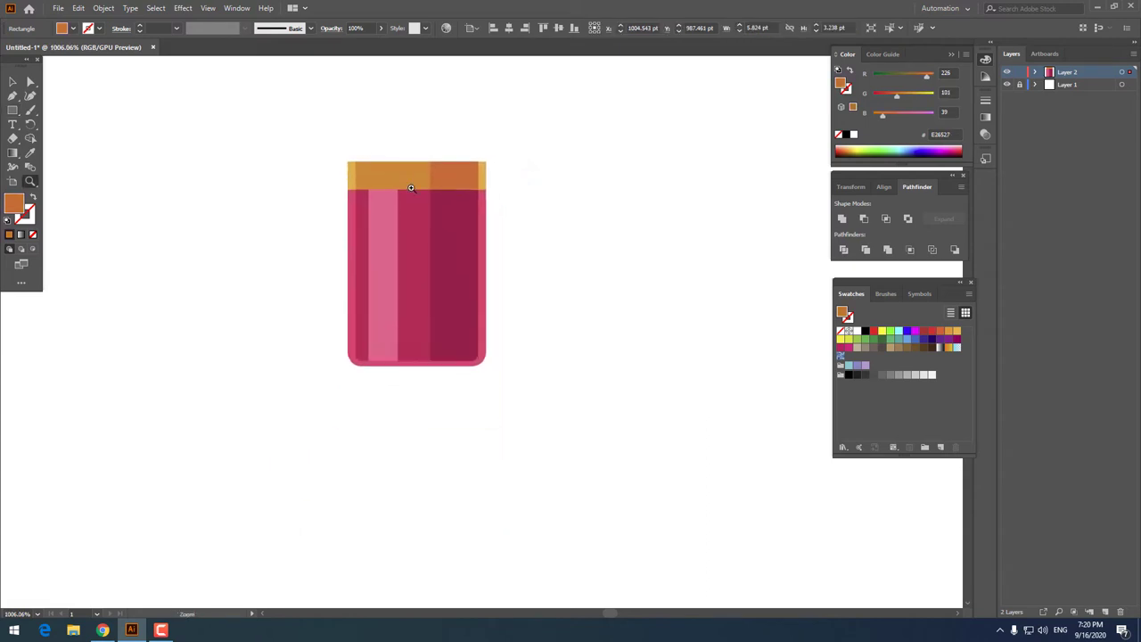
click(13, 82)
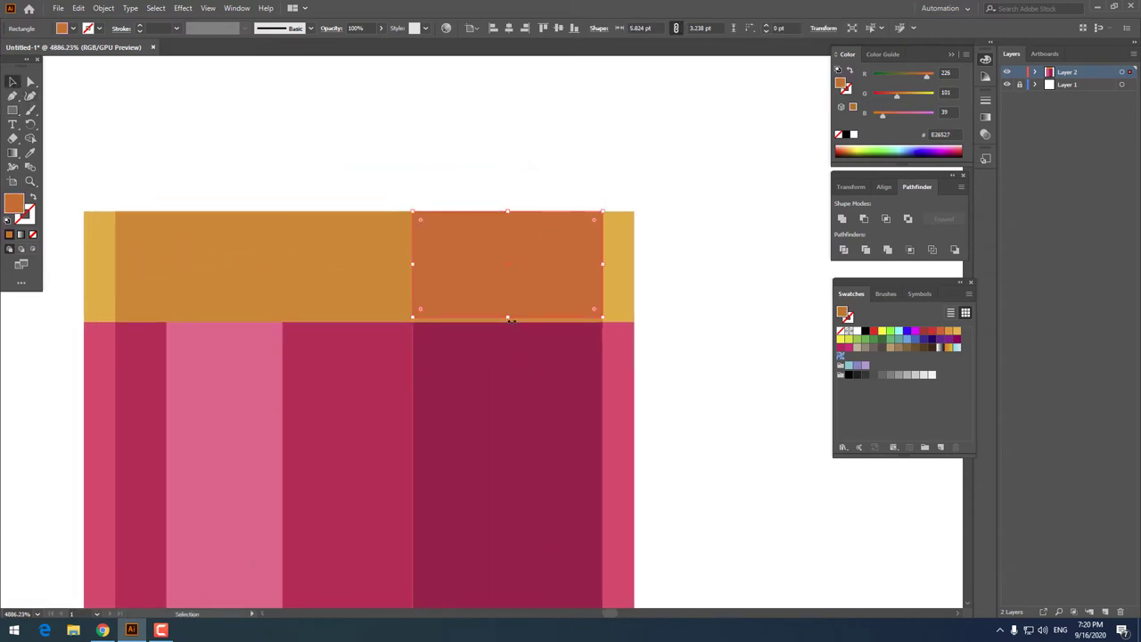
drag(510, 319, 510, 323)
key(z)
alt+click(472, 185)
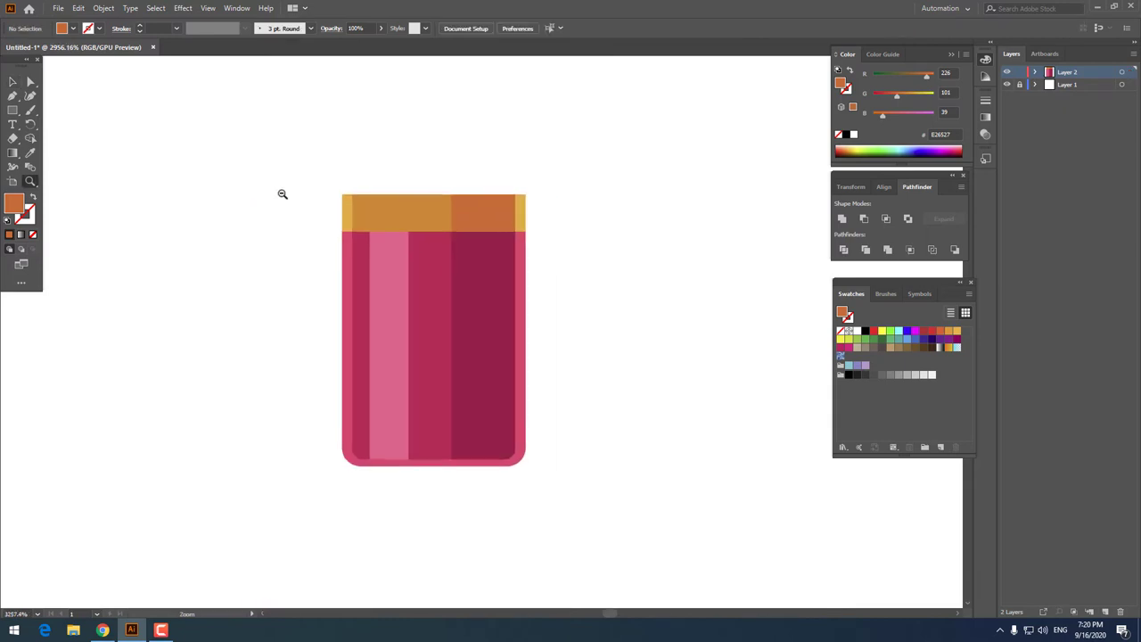
- Draw a small pale gold #FFBE5F block on the band's left part, above the highlight stripe
click(226, 198)
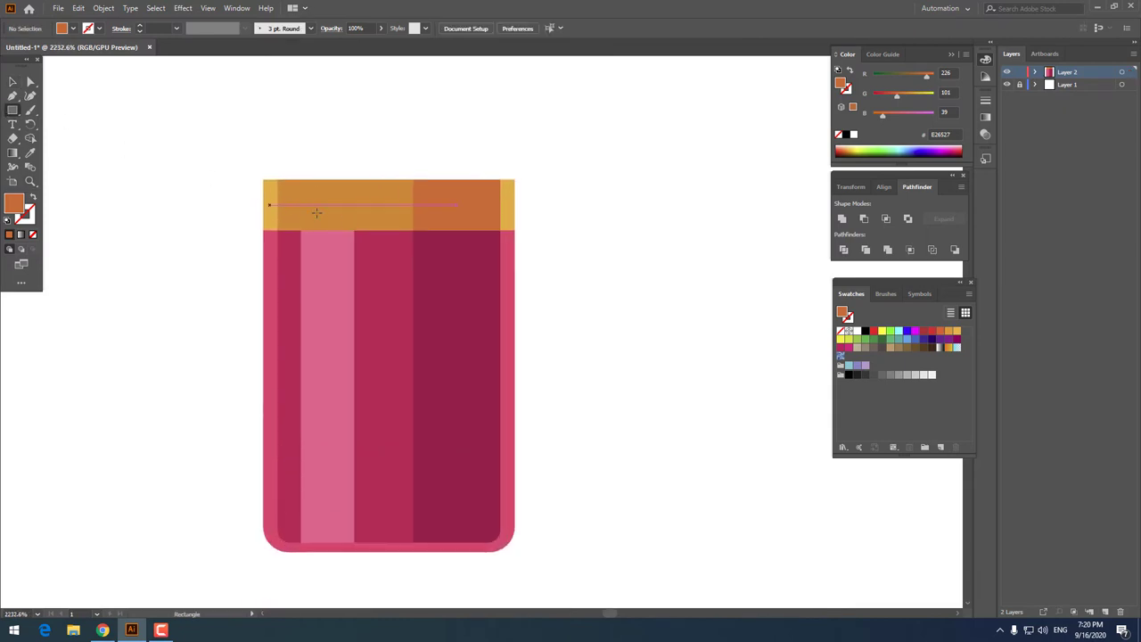
drag(358, 226, 301, 179)
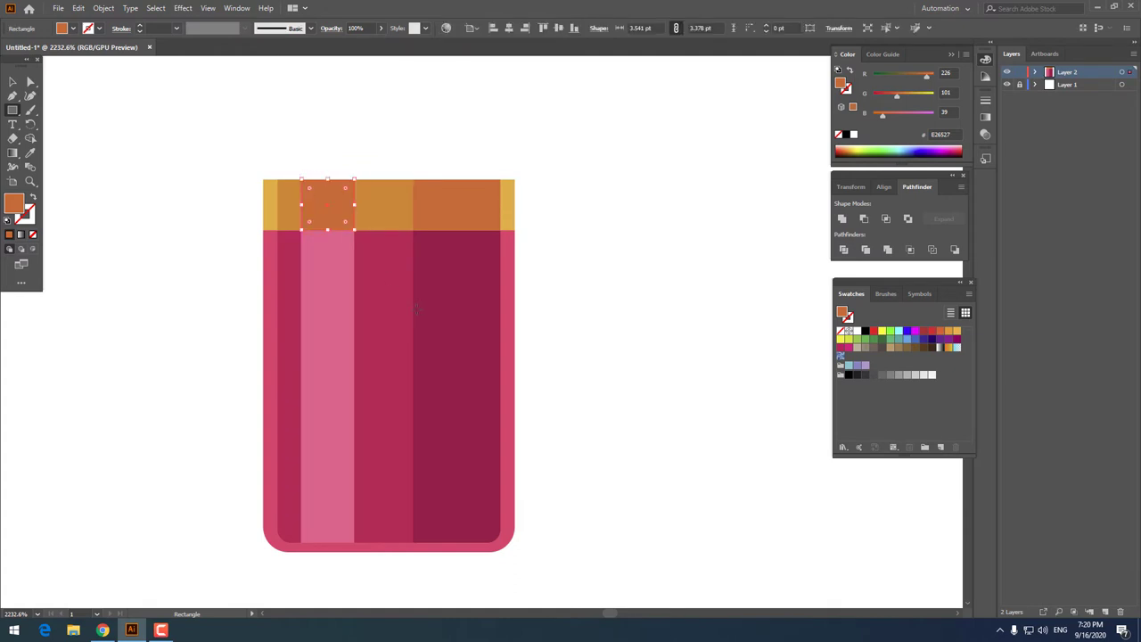
click(31, 155)
click(268, 212)
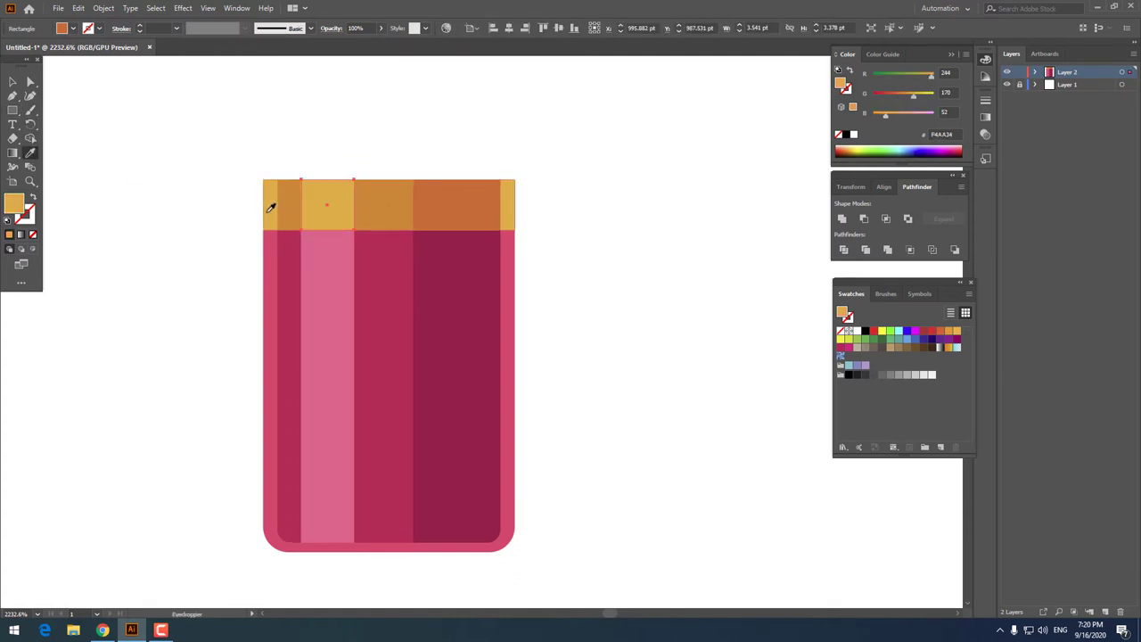
double_click(22, 207)
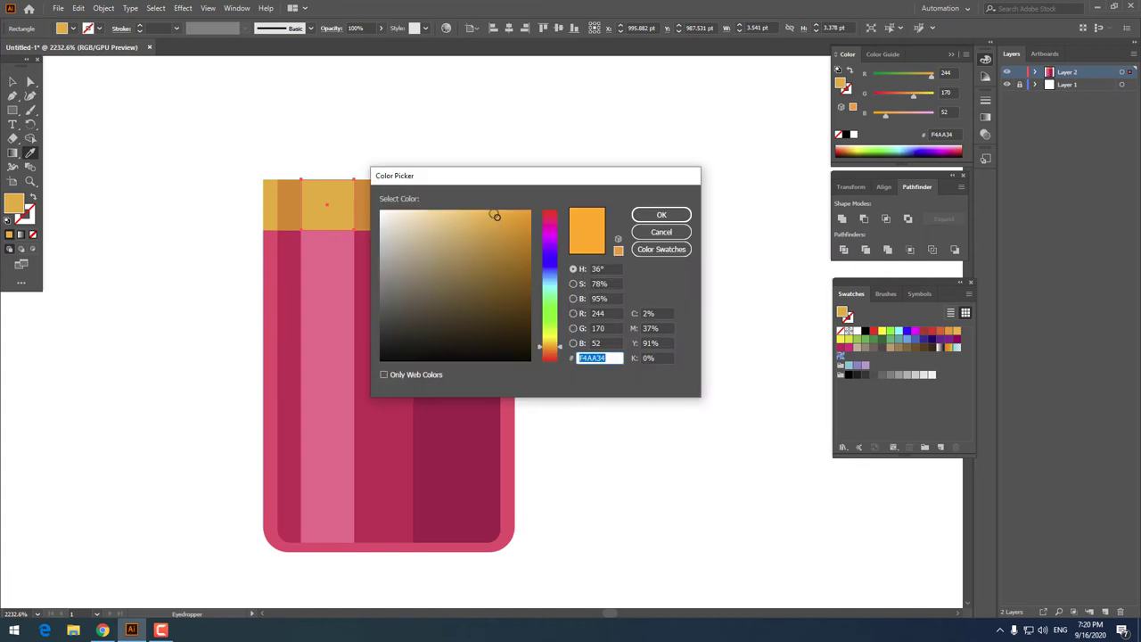
click(473, 214)
click(661, 215)
key(z)
mouse_move(196, 152)
mouse_down()
mouse_move(272, 192)
mouse_move(261, 247)
mouse_up()
click(13, 81)
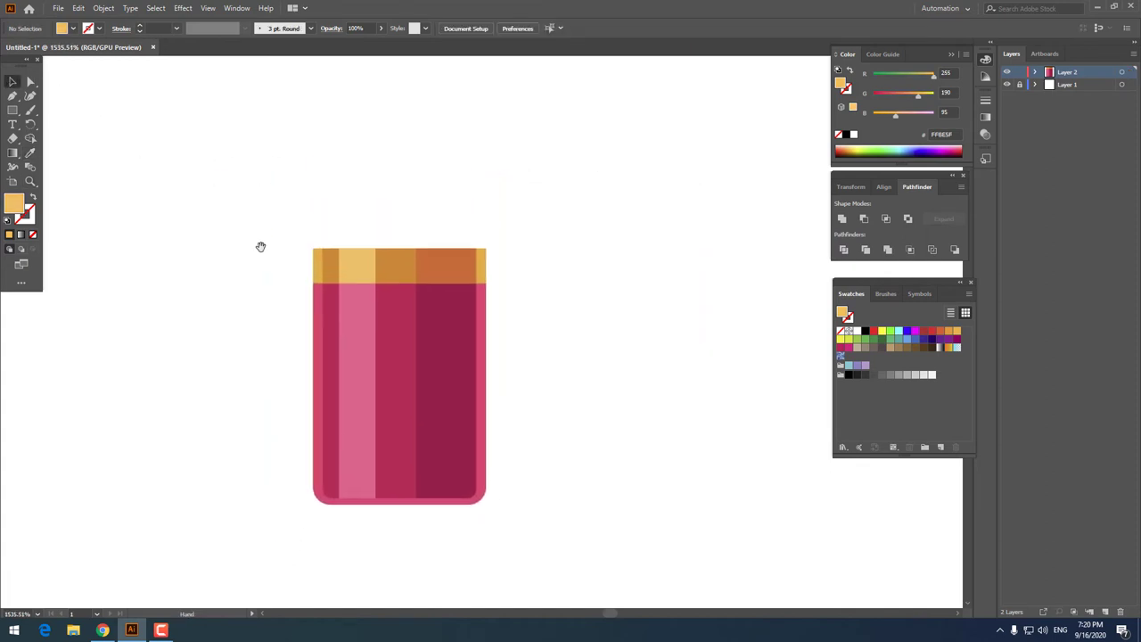
- Select the gold band's top-left and top-right anchors and round those corners
key(z)
click(535, 265)
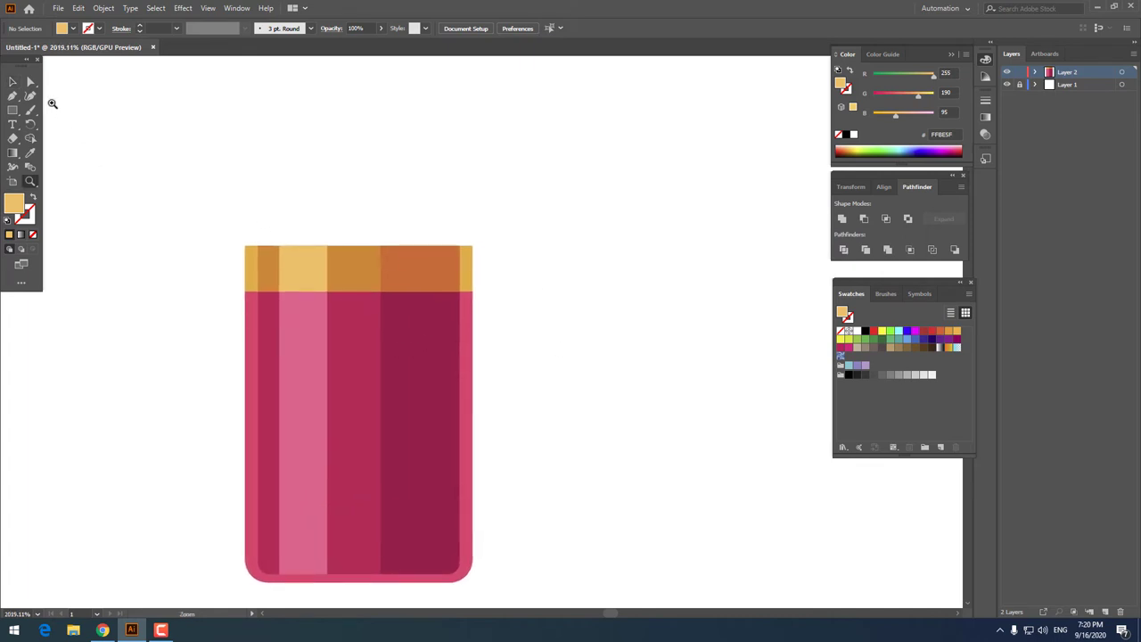
key(a)
drag(239, 241, 260, 260)
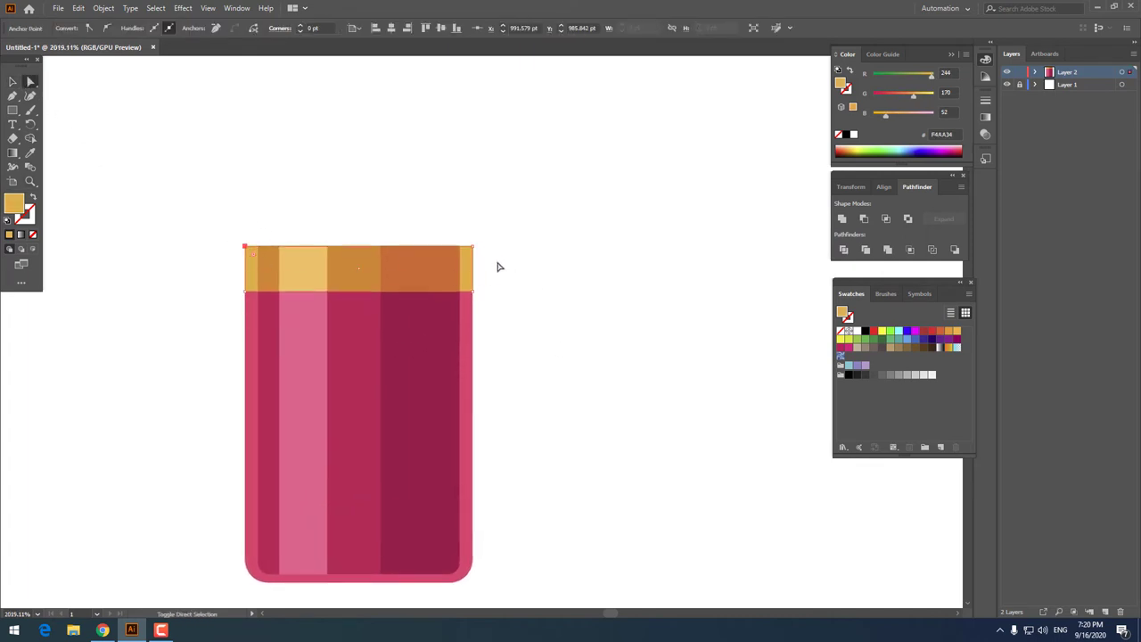
mouse_move(471, 243)
mouse_down()
mouse_move(501, 300)
mouse_move(275, 285)
mouse_up()
key(z)
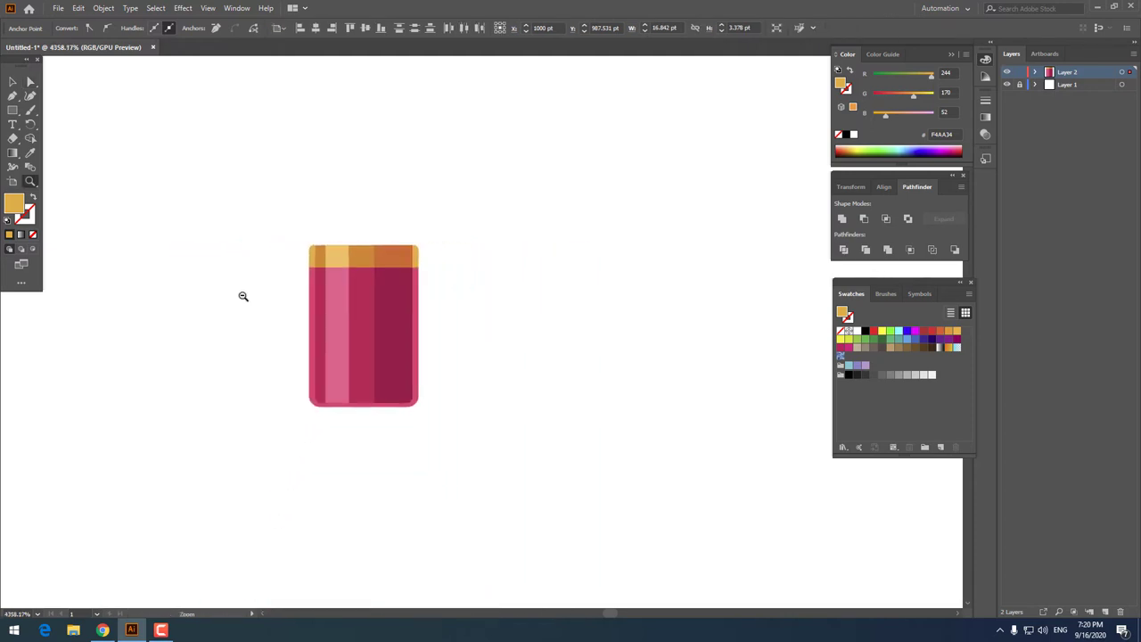
key(v)
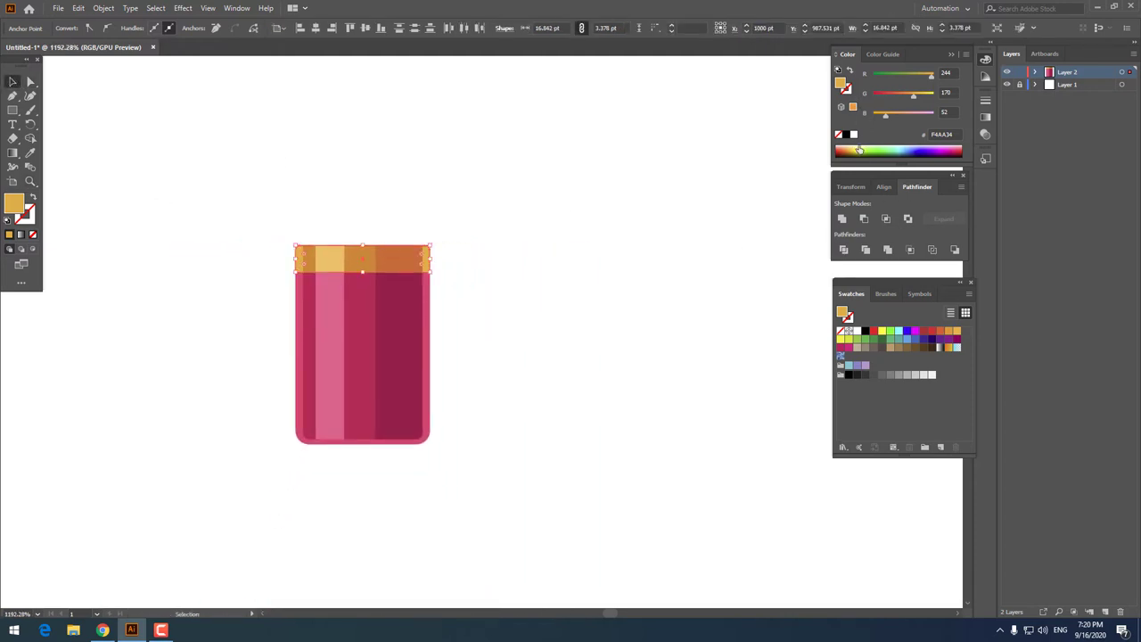
click(624, 303)
- Marquee-select every part of the lipstick tube and group them together
click(387, 355)
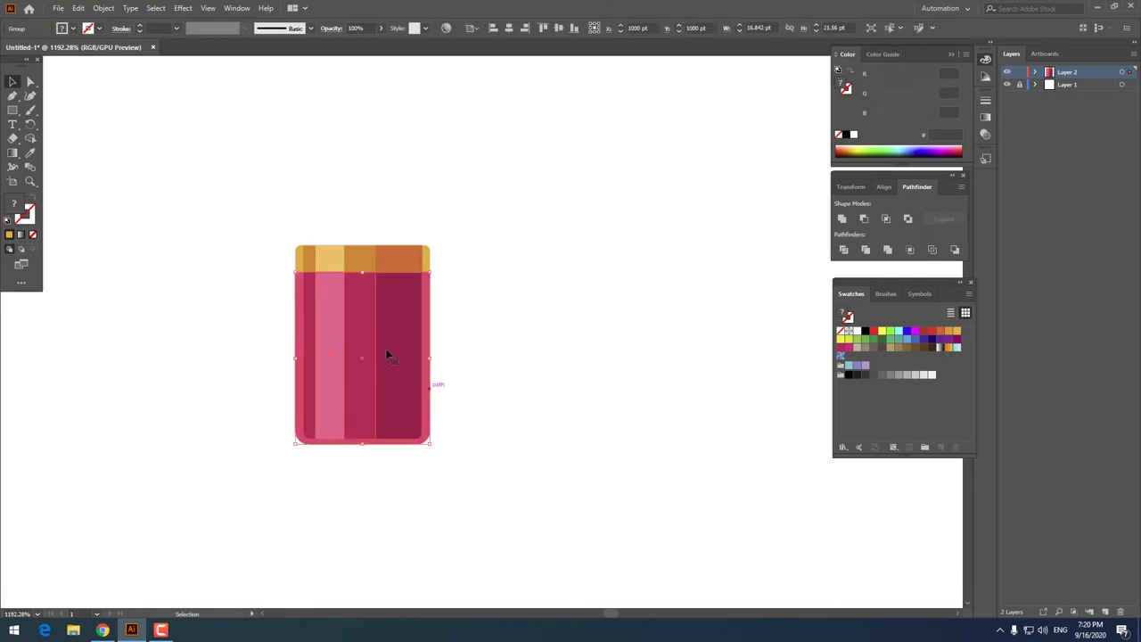
click(29, 81)
click(431, 405)
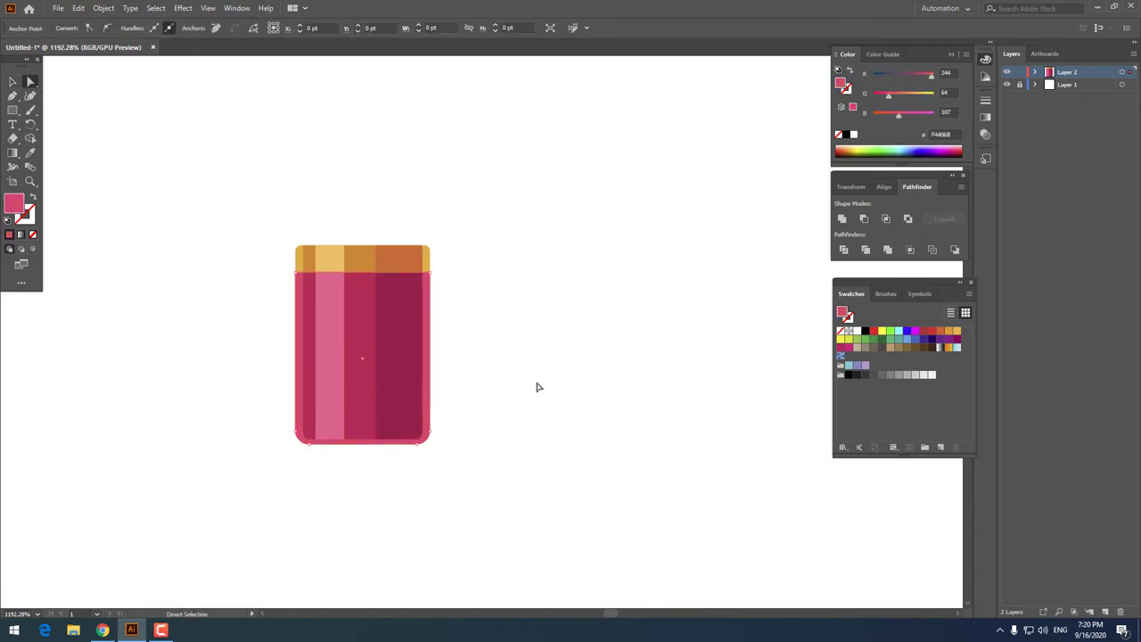
click(842, 215)
scroll(331, 145, up, 1)
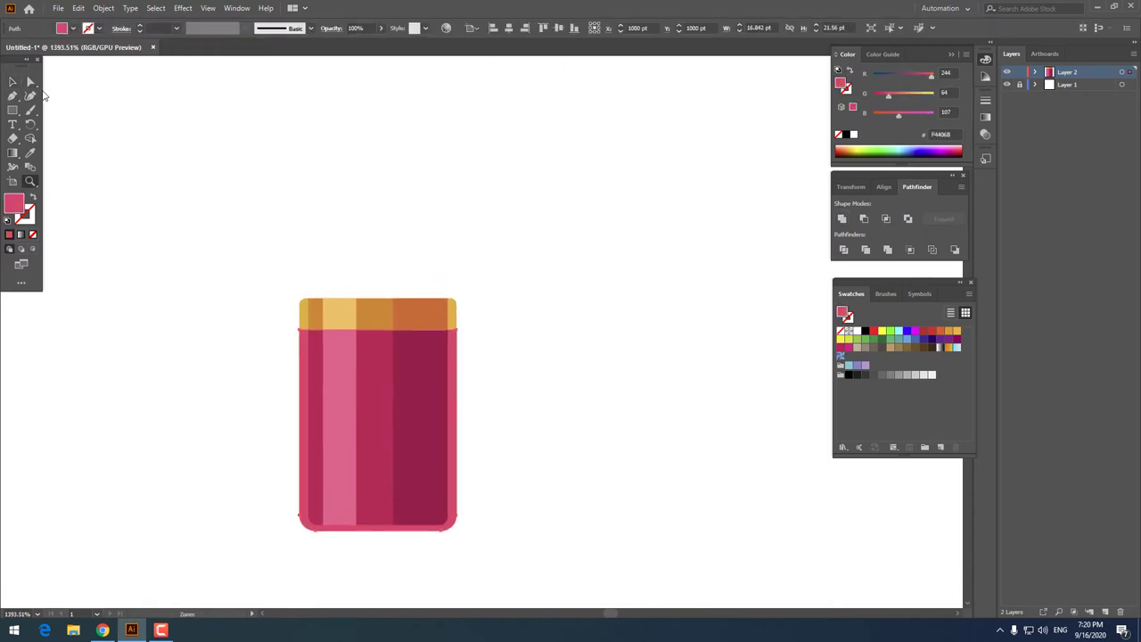
click(12, 81)
drag(558, 479, 214, 289)
right_click(402, 349)
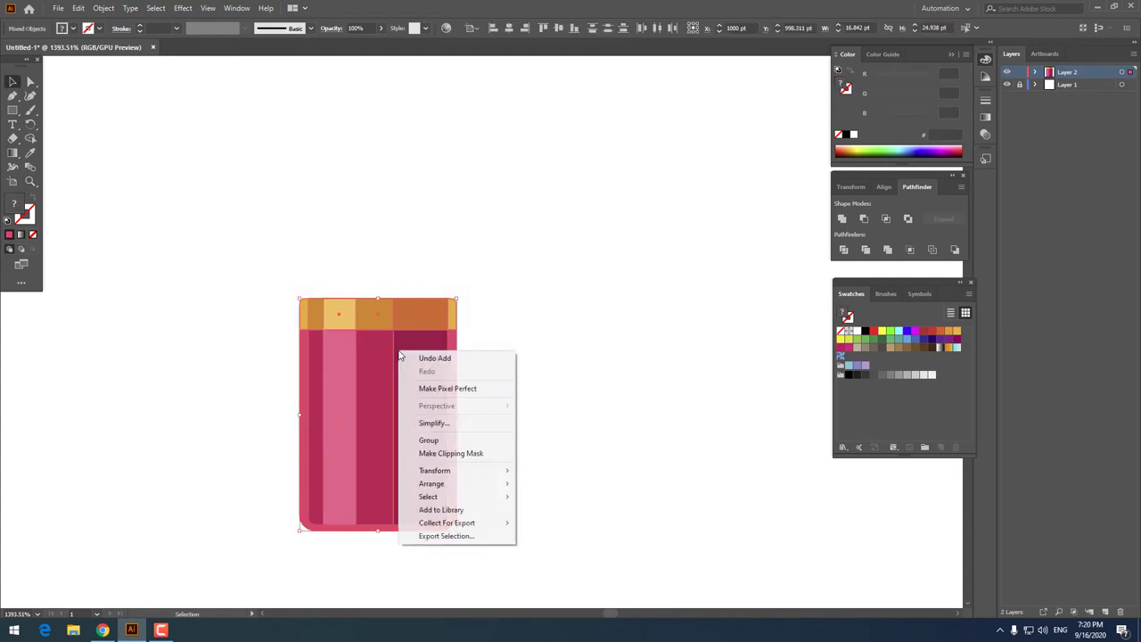
click(428, 439)
click(549, 337)
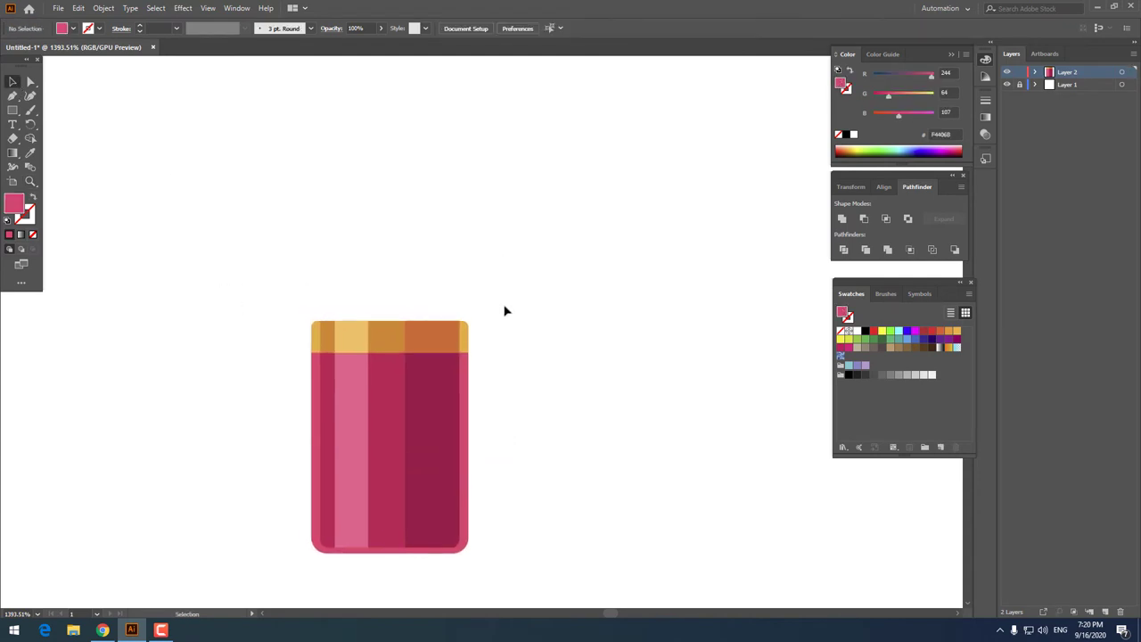
click(13, 110)
- Draw the cap rectangle above the tube and fill it dark plum #44383B
drag(339, 159, 443, 318)
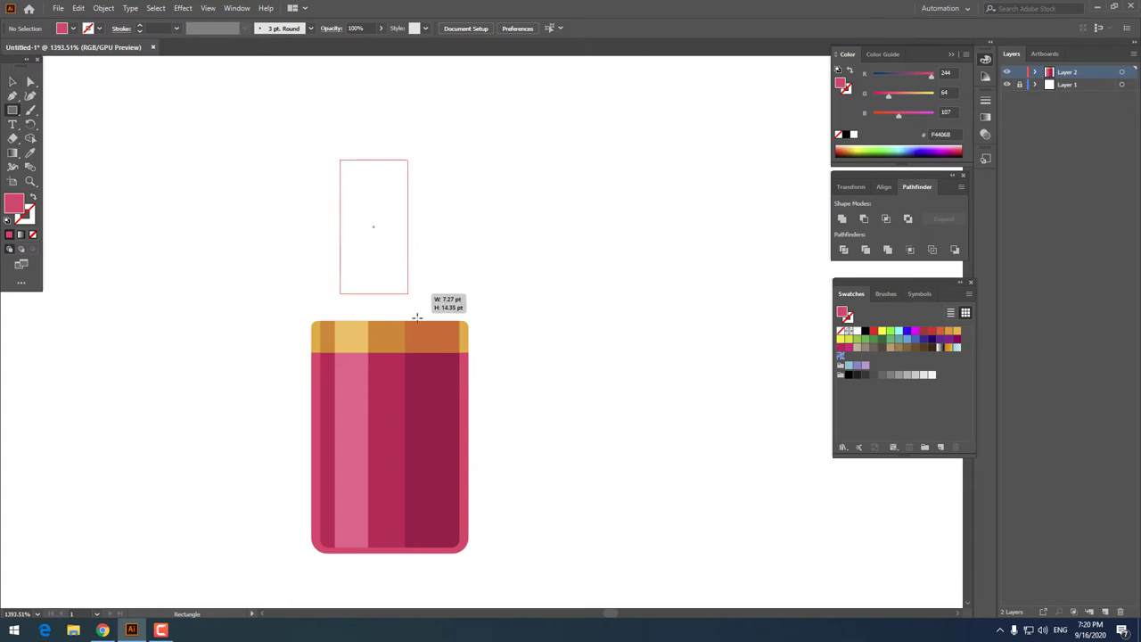
double_click(13, 205)
click(405, 320)
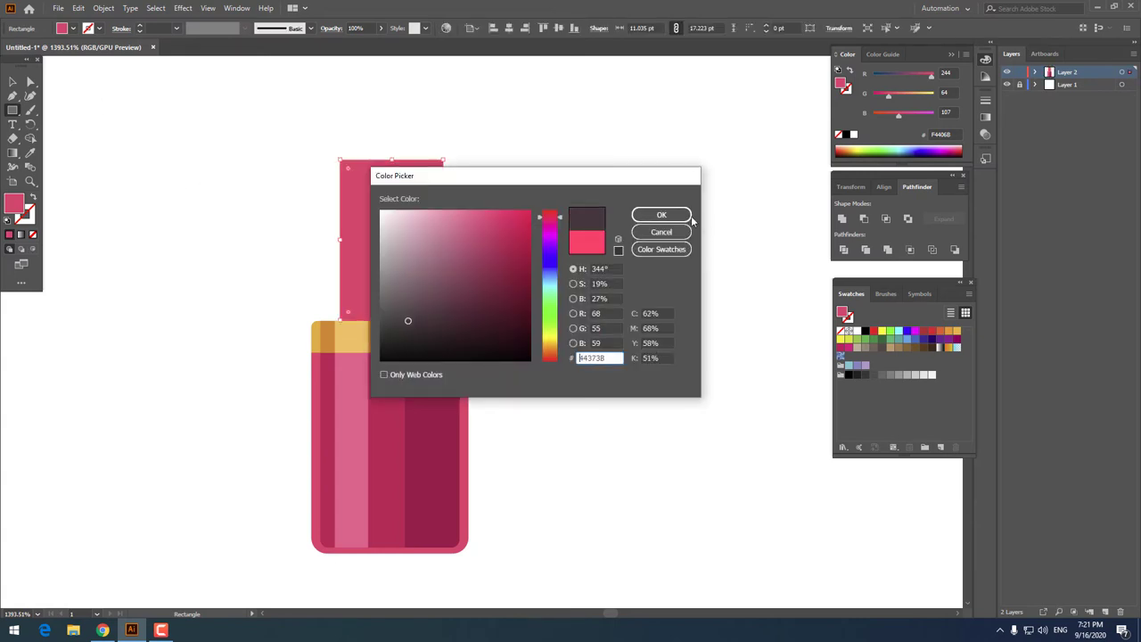
click(662, 215)
- Move the cap down onto the gold band and send it behind the tube
key(v)
click(209, 171)
key(ctrl+a)
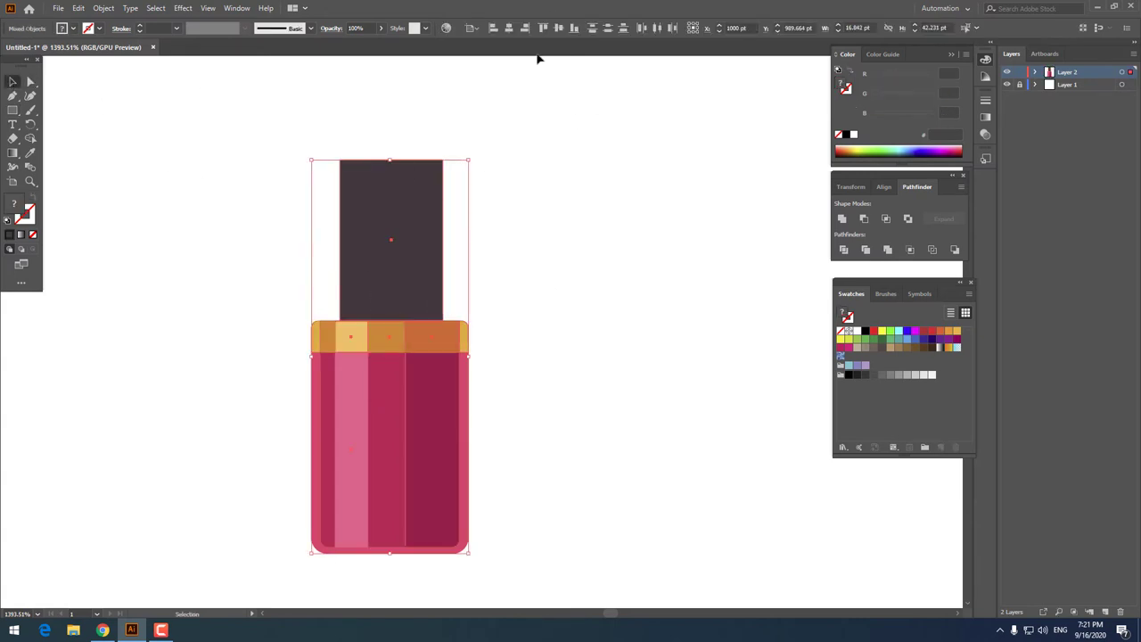
click(499, 179)
drag(433, 220, 448, 237)
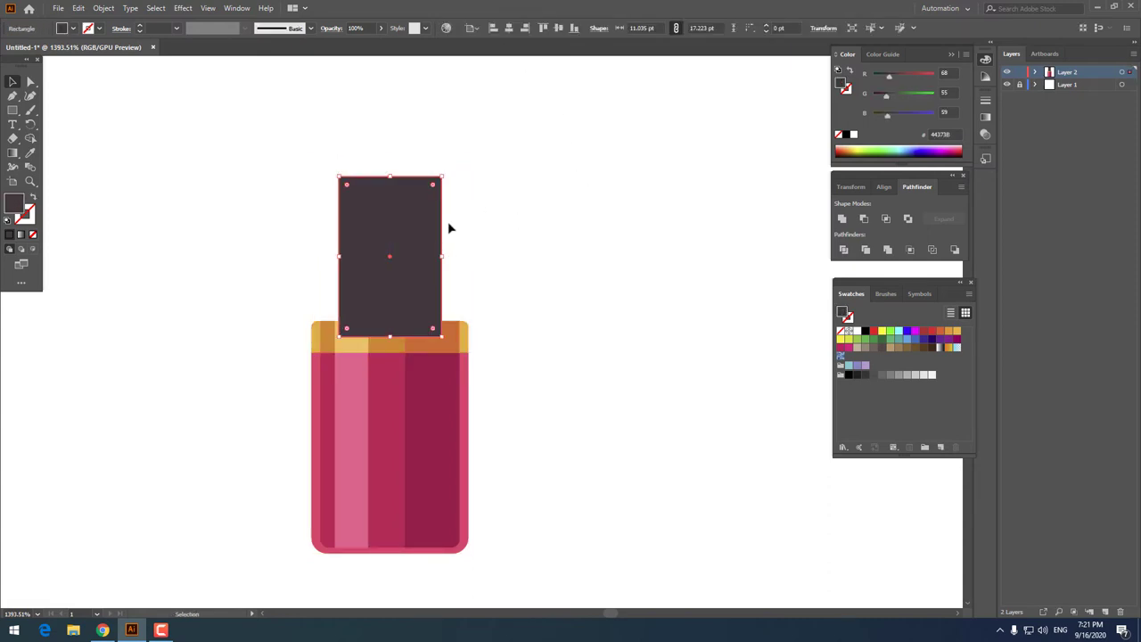
right_click(435, 237)
mouse_move(467, 435)
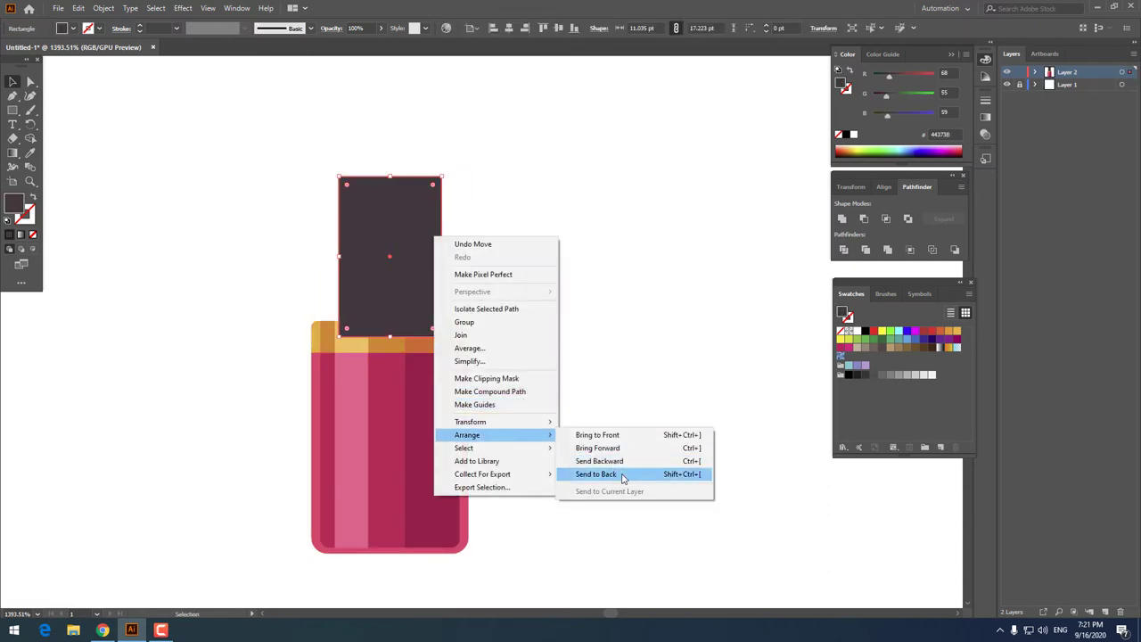
click(622, 474)
click(620, 415)
key(z)
click(402, 241)
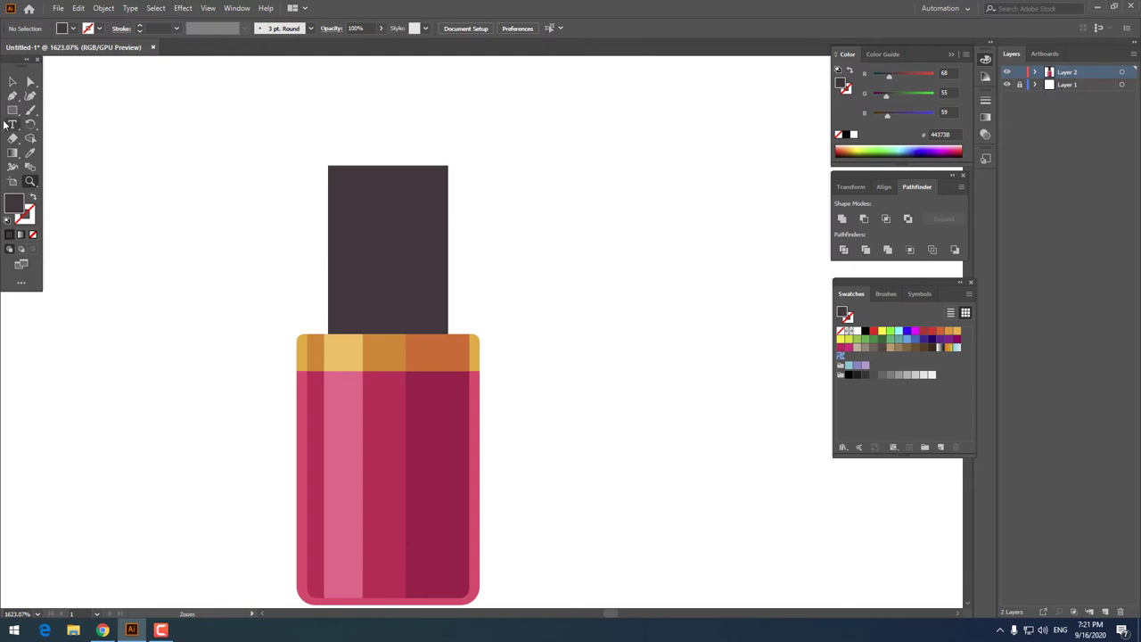
- Draw a narrower inner rectangle on the cap filled with #282224
drag(344, 166, 437, 362)
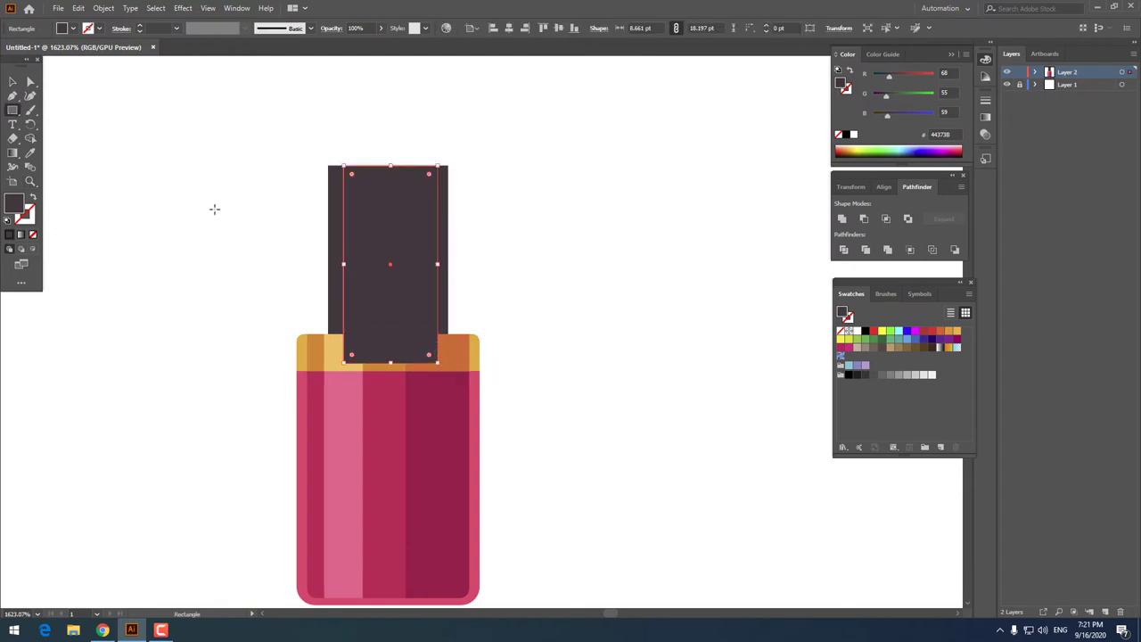
double_click(15, 208)
click(403, 335)
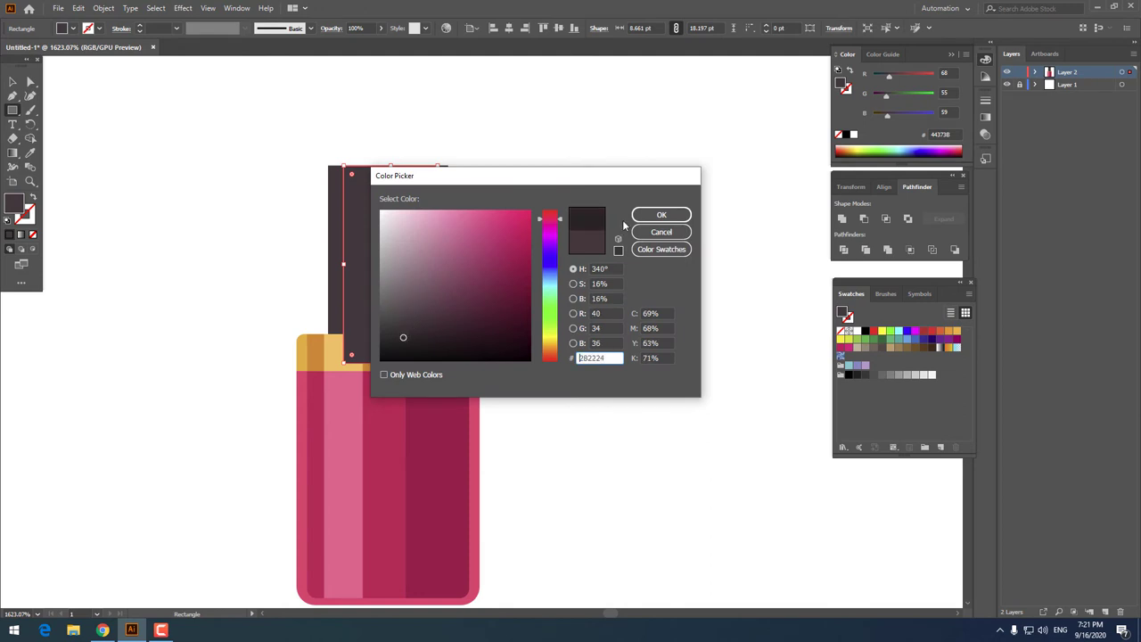
click(660, 216)
- Send the inner dark rectangle behind the gold band
key(ctrl+a)
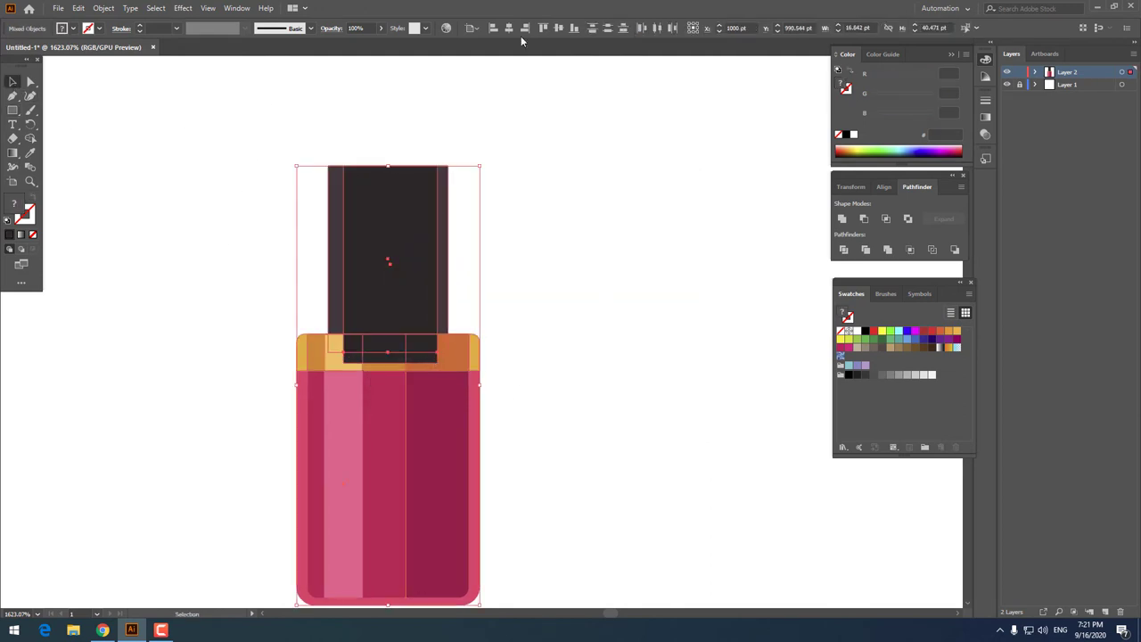
click(587, 218)
click(419, 226)
right_click(408, 228)
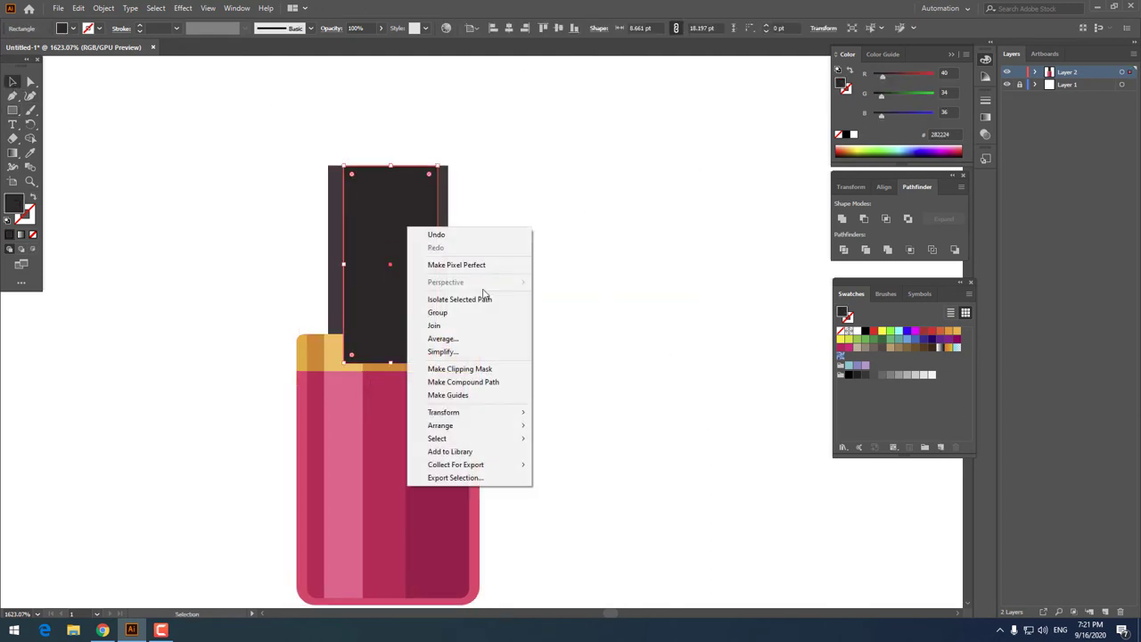
mouse_move(440, 425)
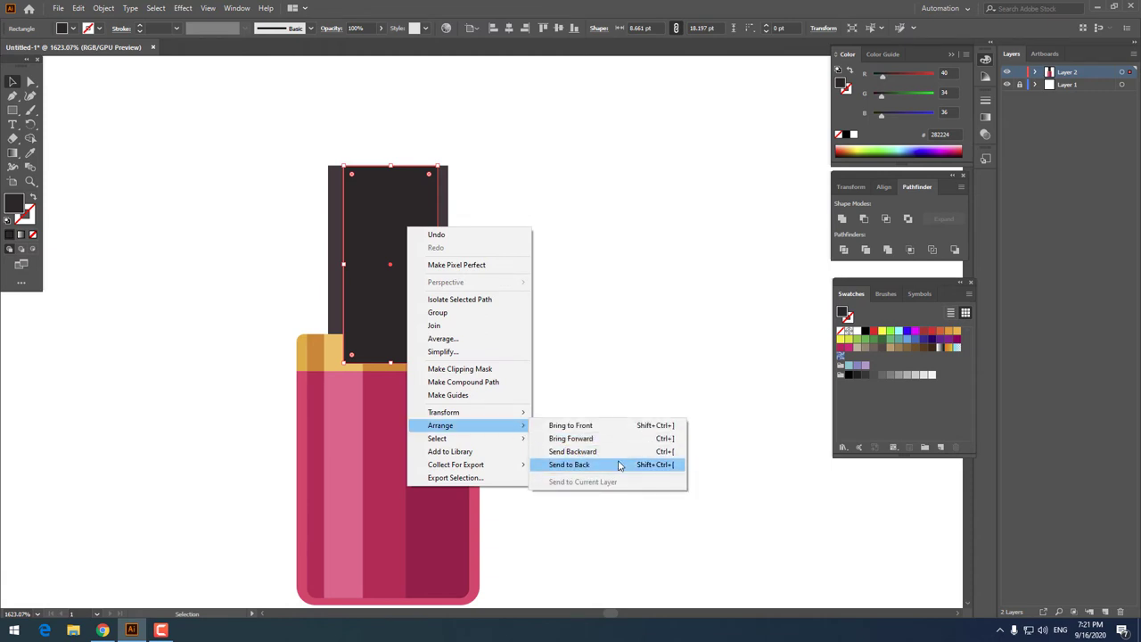
click(619, 465)
click(493, 312)
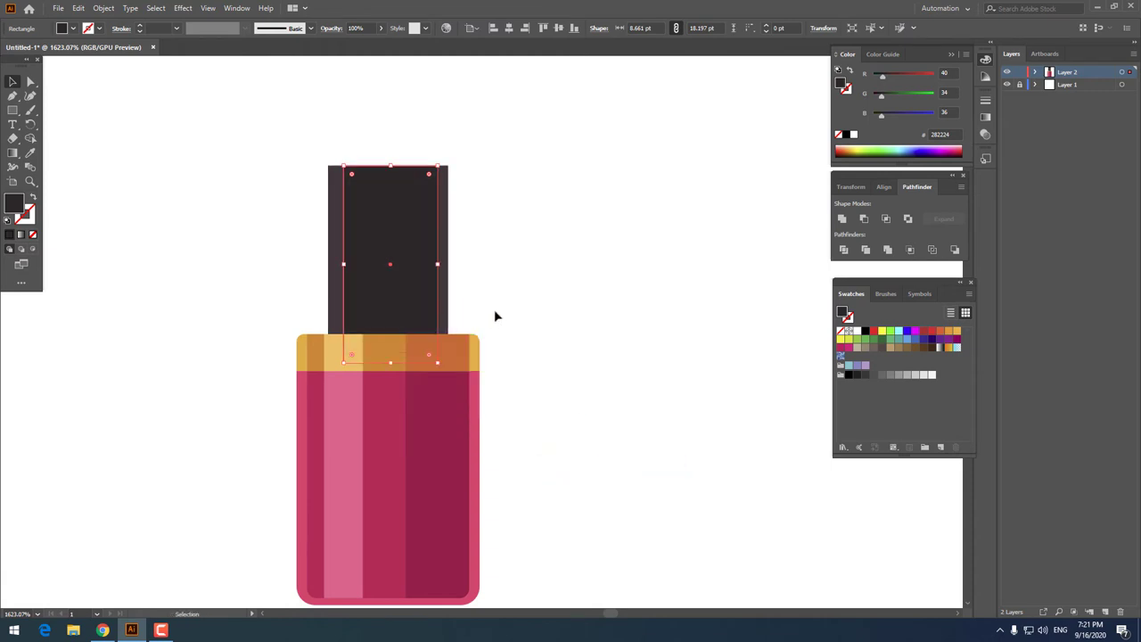
key(z)
click(377, 232)
- Widen the inner rectangle and centre it horizontally on the tube
click(11, 82)
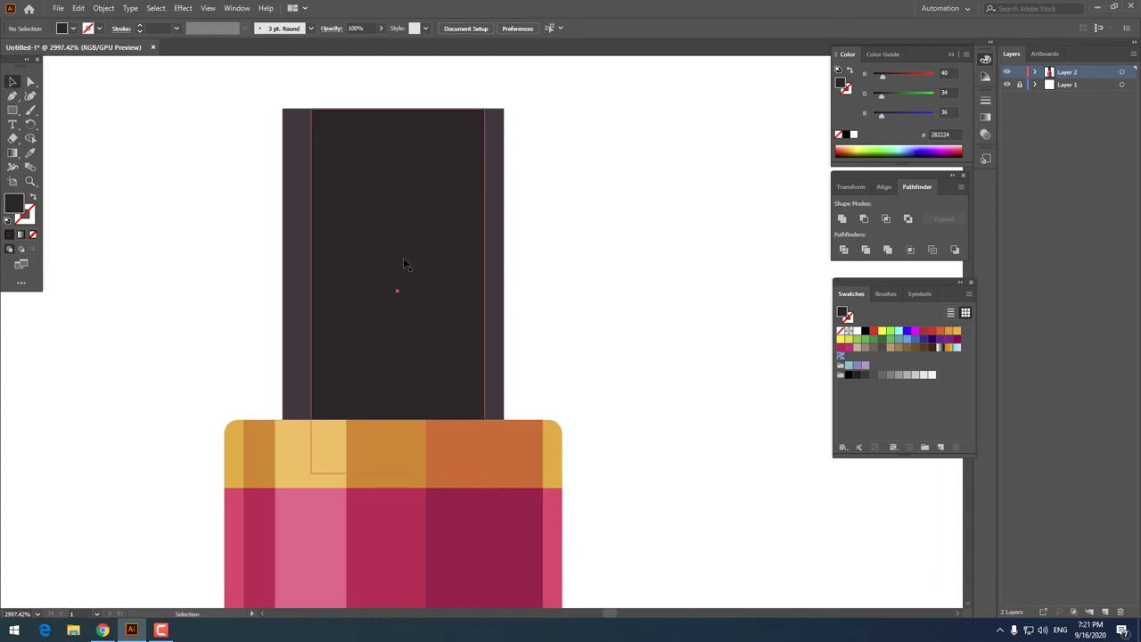
click(403, 259)
drag(310, 290, 304, 291)
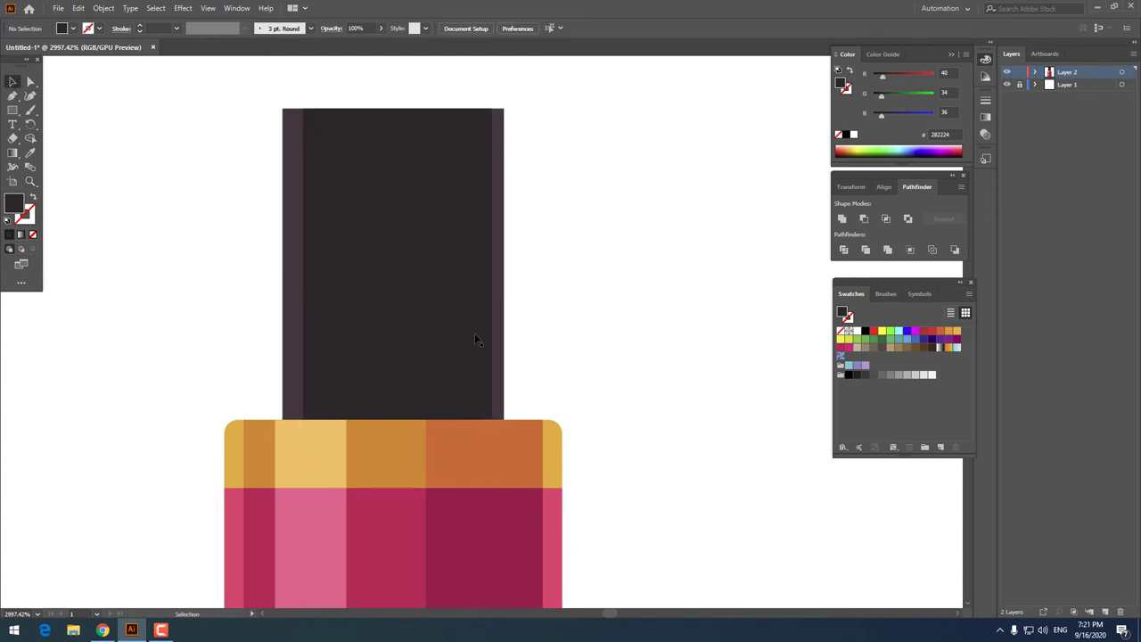
drag(636, 428, 462, 123)
click(525, 28)
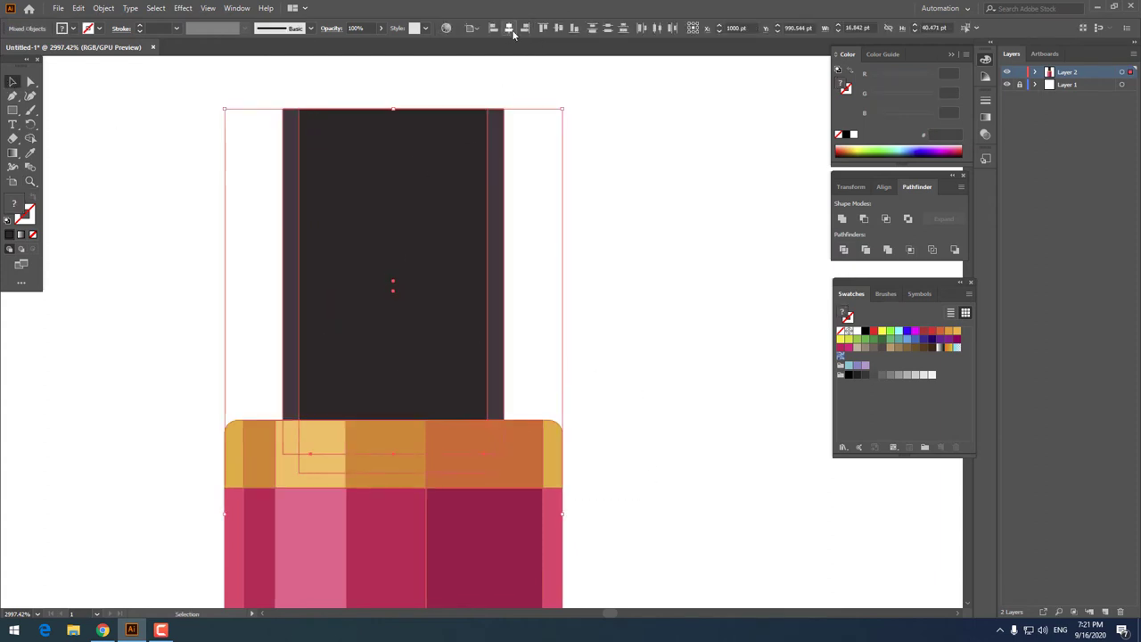
click(505, 226)
key(z)
alt+click(589, 323)
- Draw a narrow strip on the cap's right half filled near-black #191718
click(412, 178)
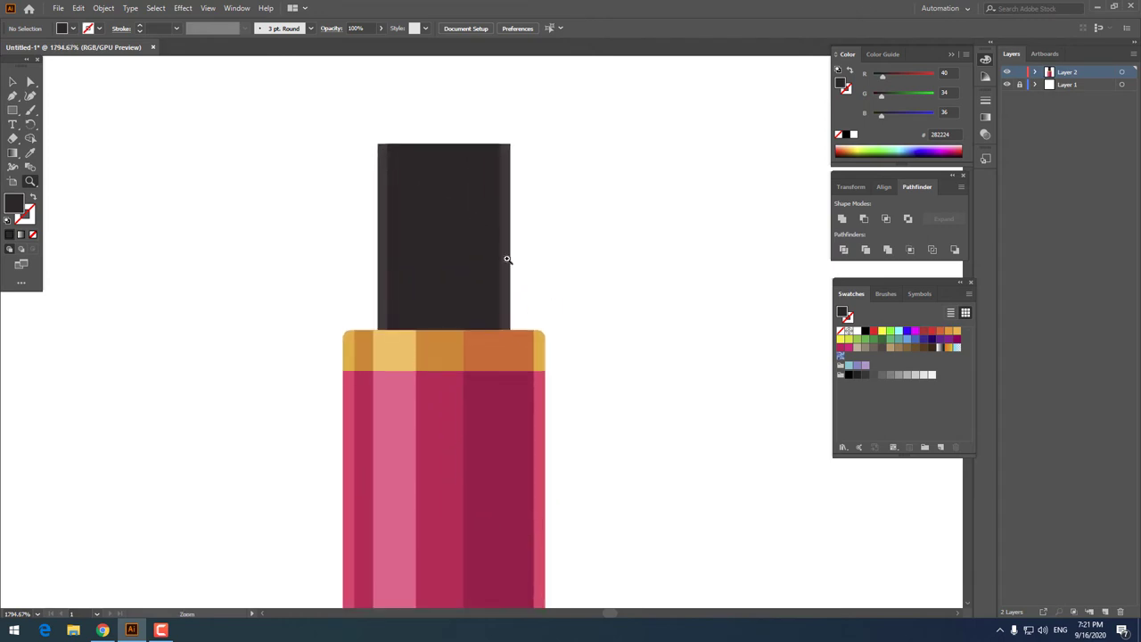
click(463, 281)
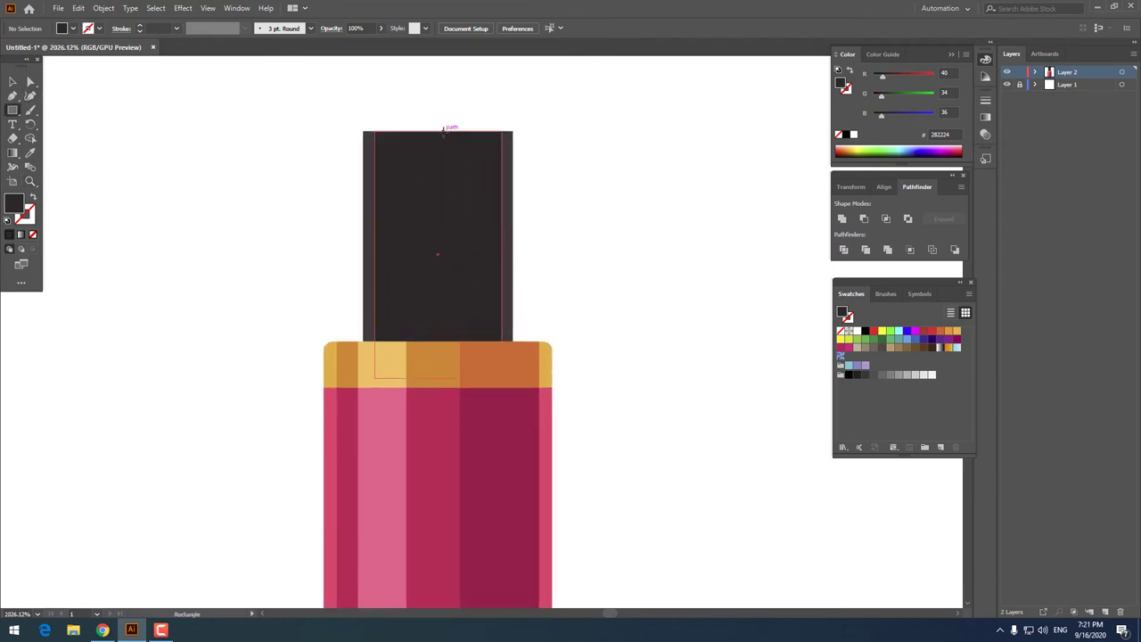
drag(443, 132, 501, 340)
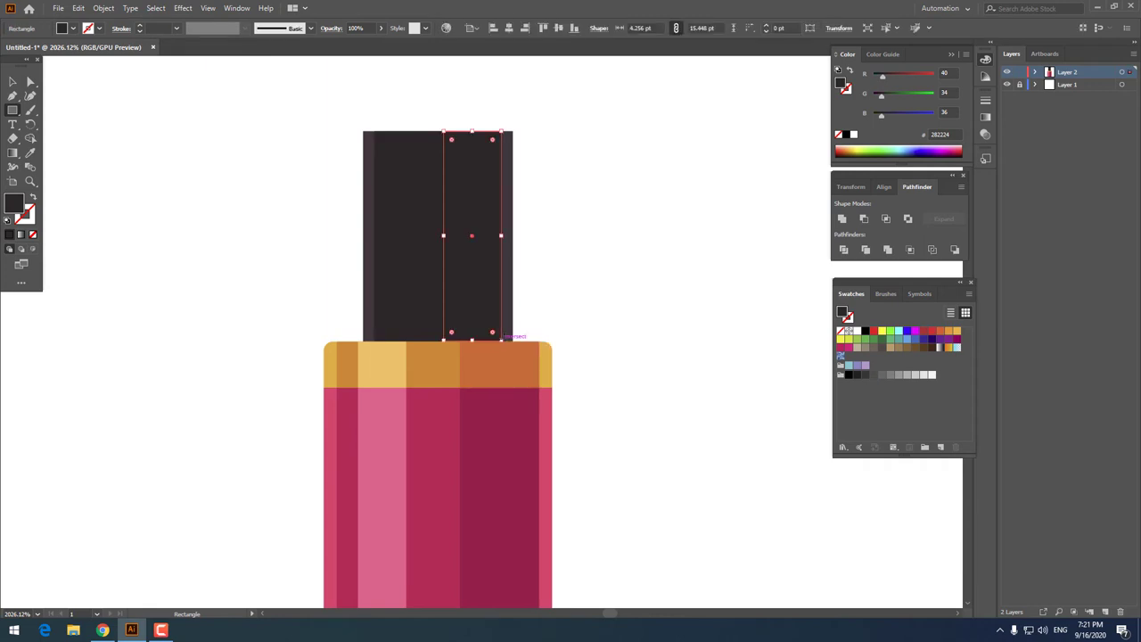
double_click(12, 204)
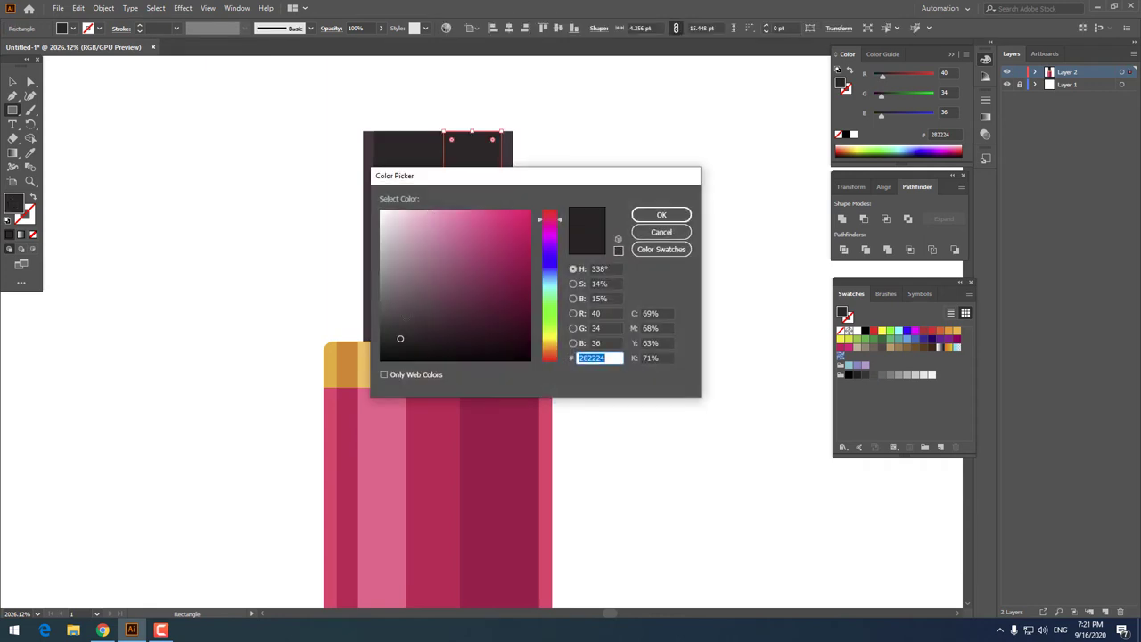
text(191718)
click(662, 214)
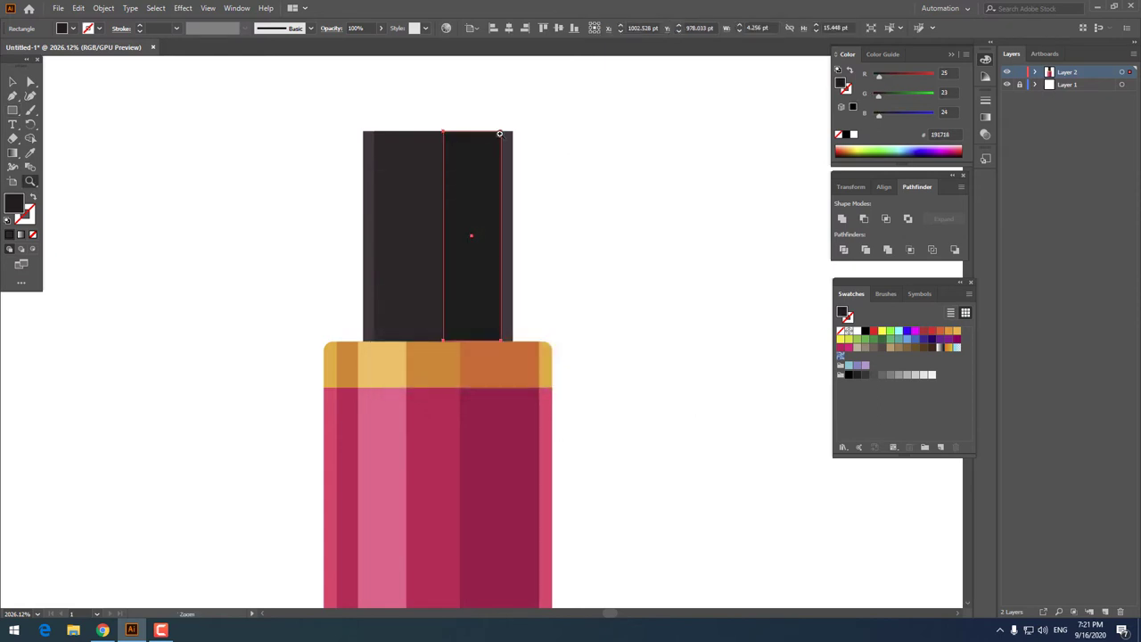
- Stretch the dark strip down into the gold band and send it behind the bottle
key(z)
drag(501, 135, 302, 224)
click(14, 82)
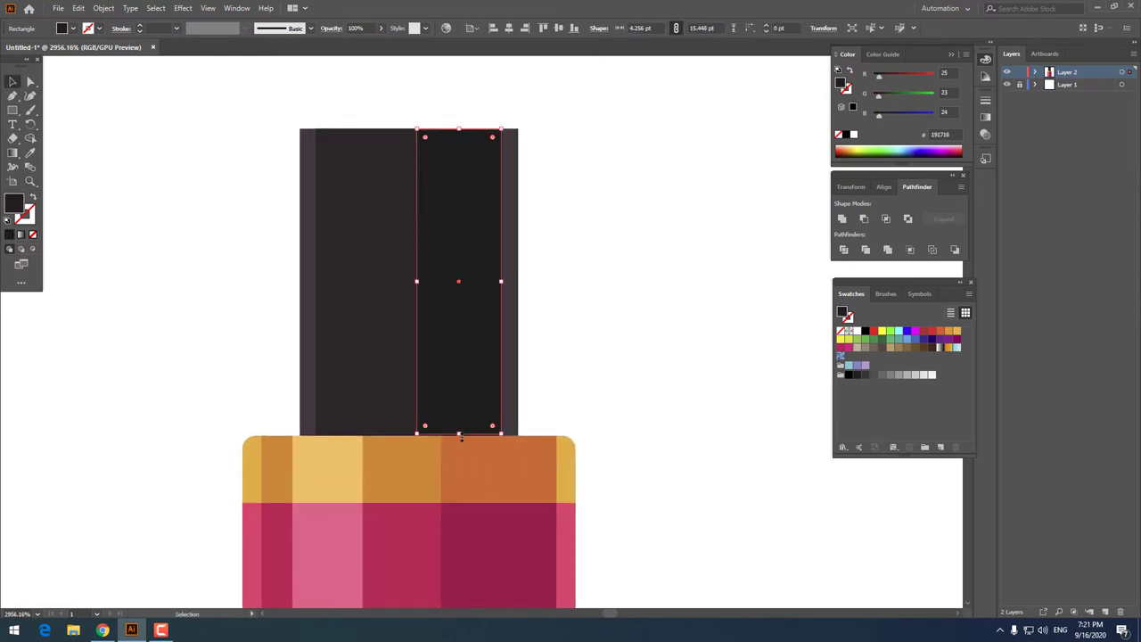
drag(460, 436, 460, 473)
right_click(464, 473)
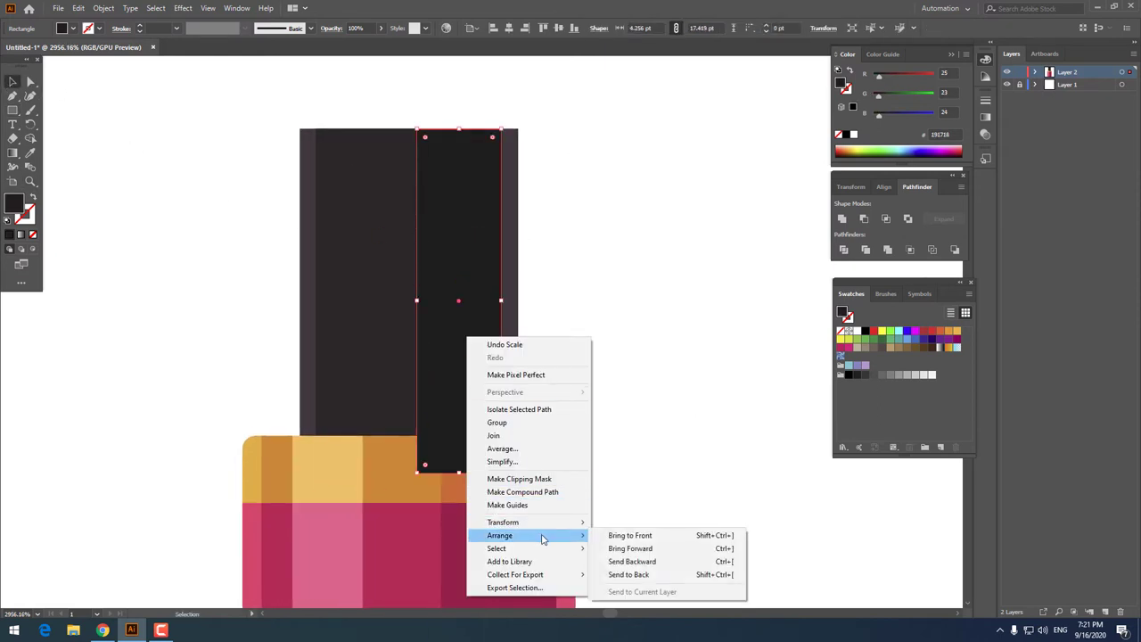
click(656, 566)
click(680, 466)
scroll(436, 311, down, 3)
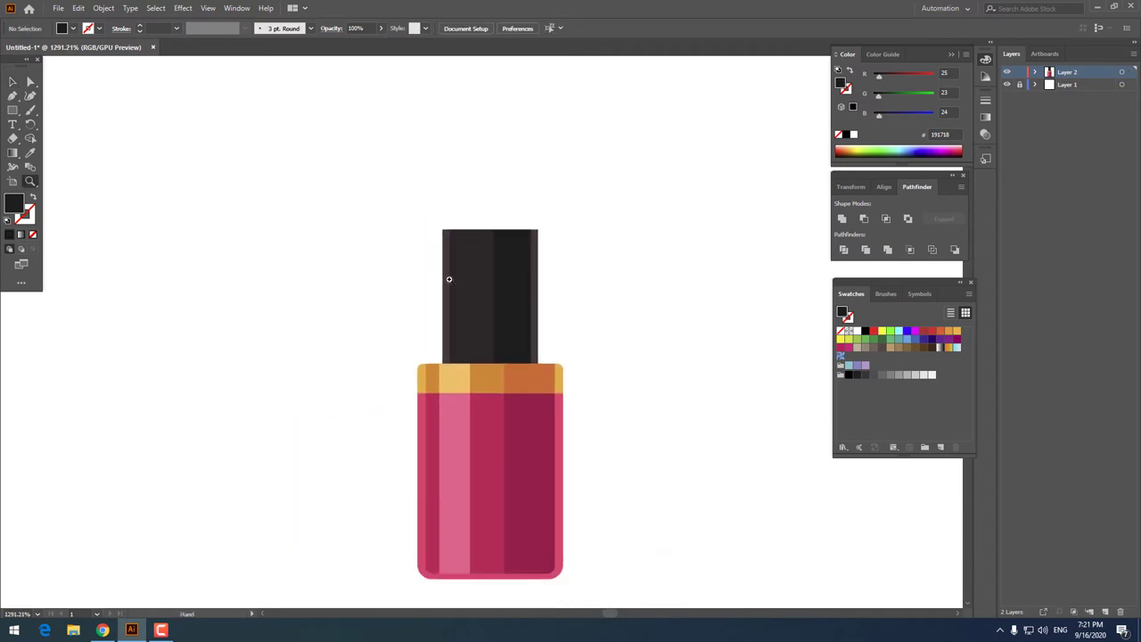
mouse_move(449, 279)
mouse_down()
mouse_move(412, 188)
mouse_move(507, 214)
mouse_up()
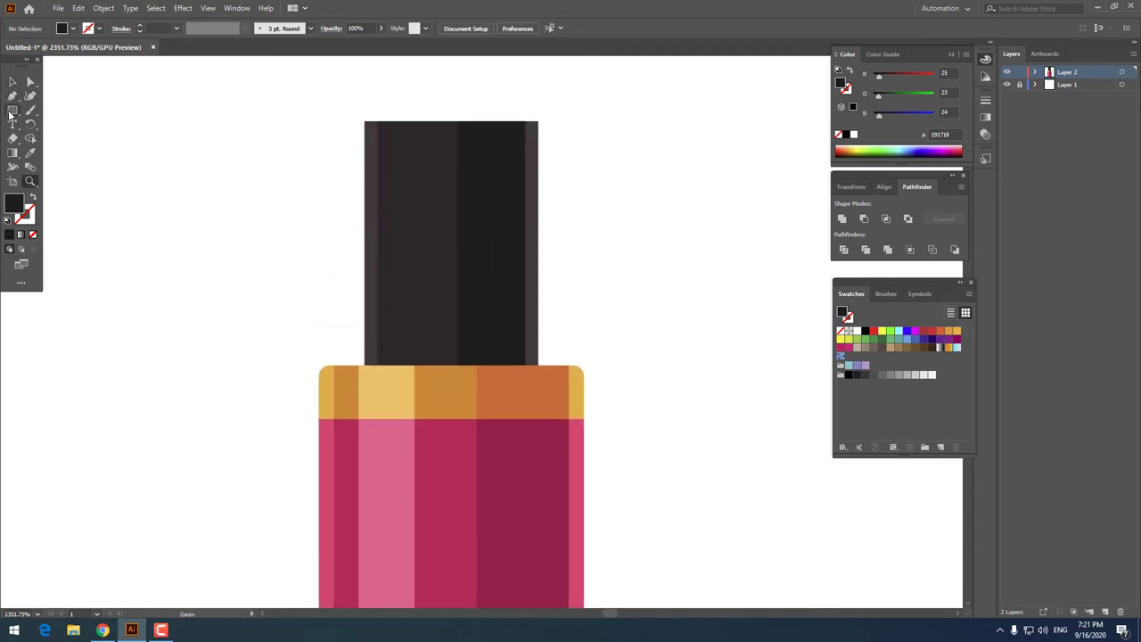
- Add a left-side cap strip in lighter mauve #6D5A61, starting from the sampled cap colour
click(12, 112)
drag(394, 119, 430, 363)
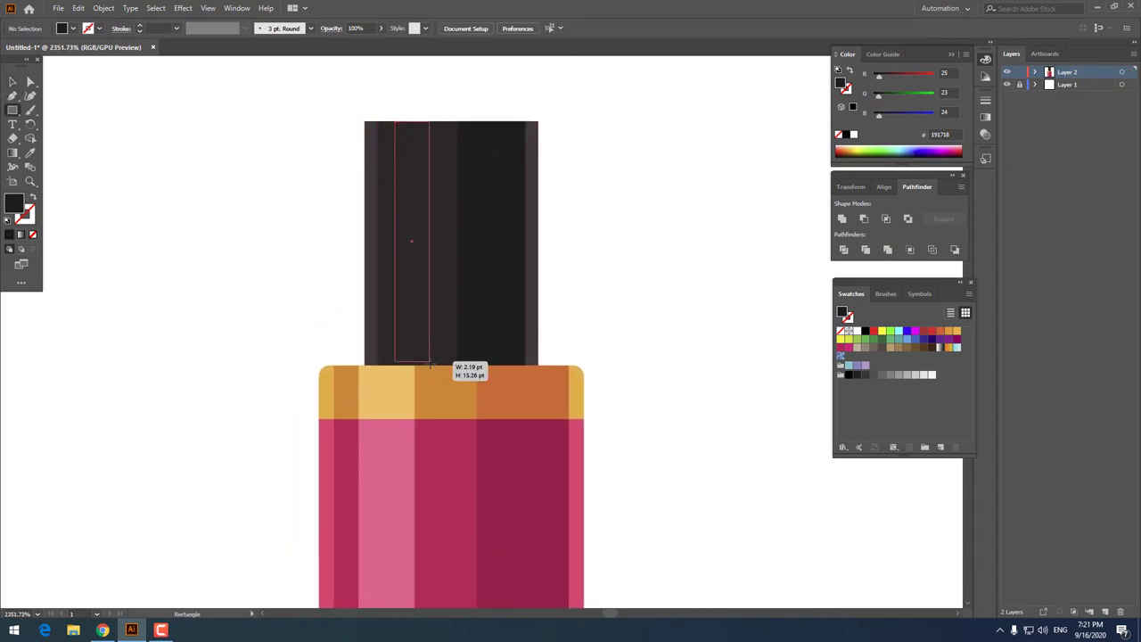
click(30, 153)
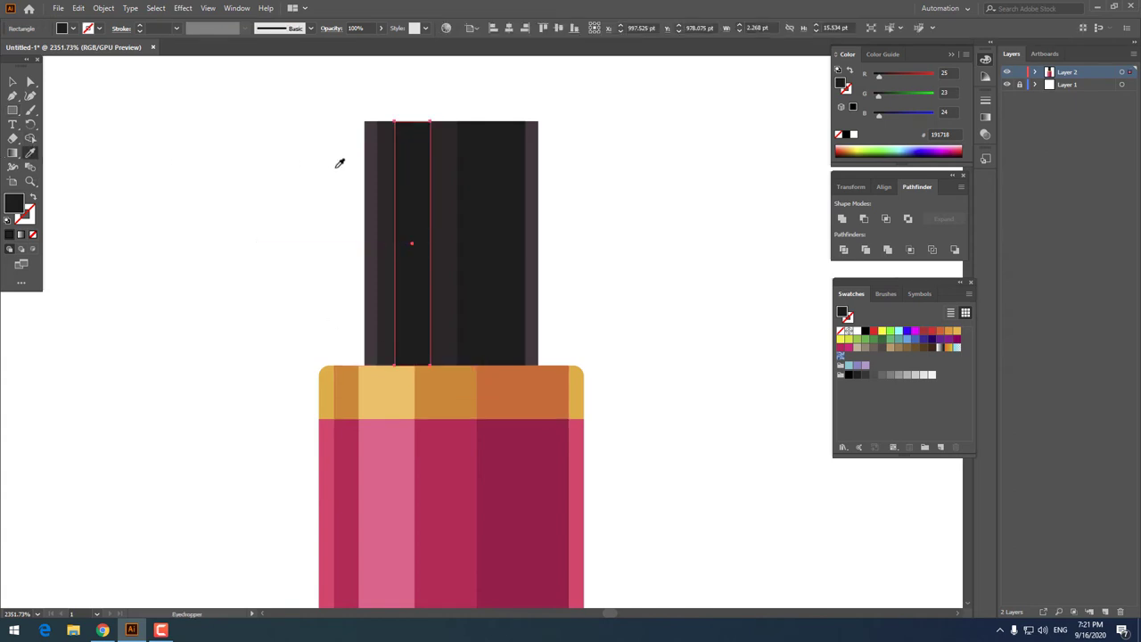
click(372, 179)
double_click(14, 205)
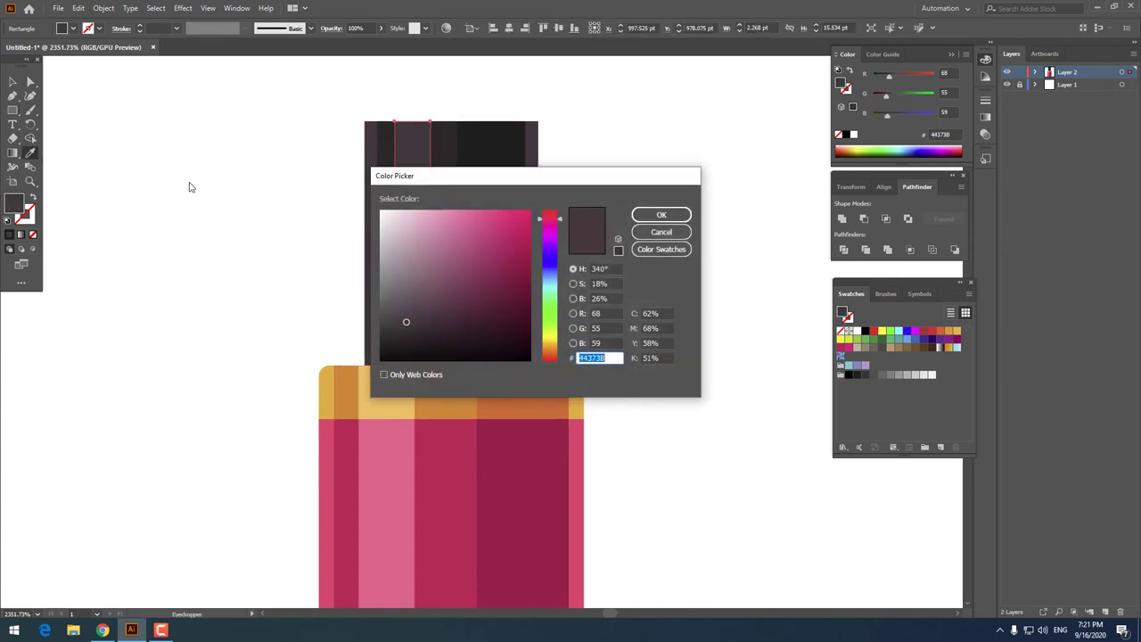
click(400, 307)
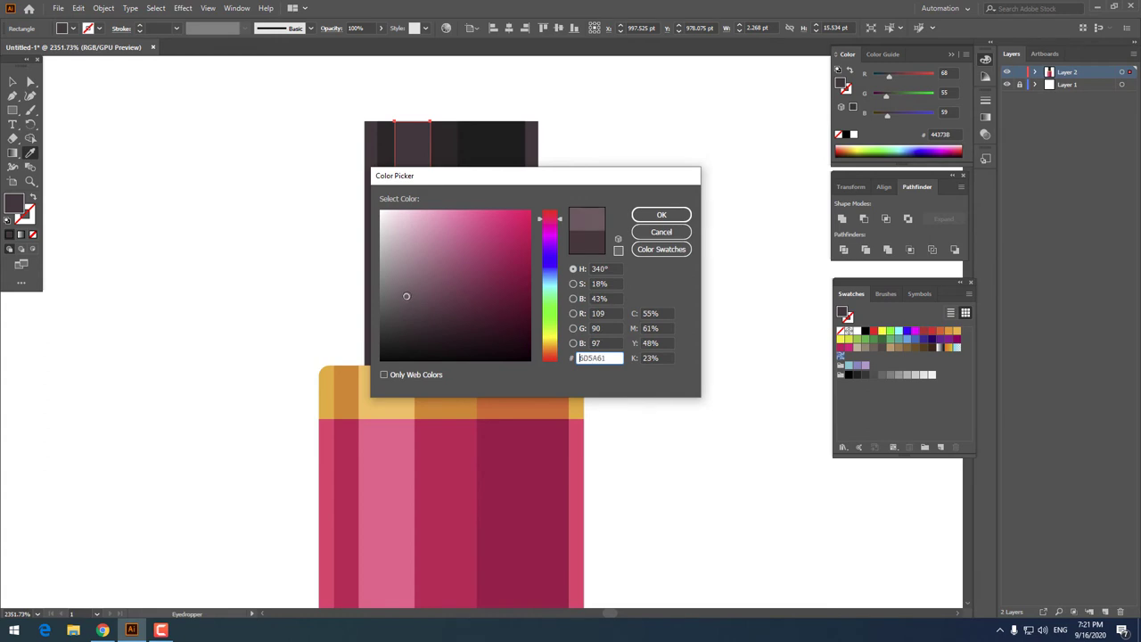
click(661, 215)
scroll(398, 162, down, 3)
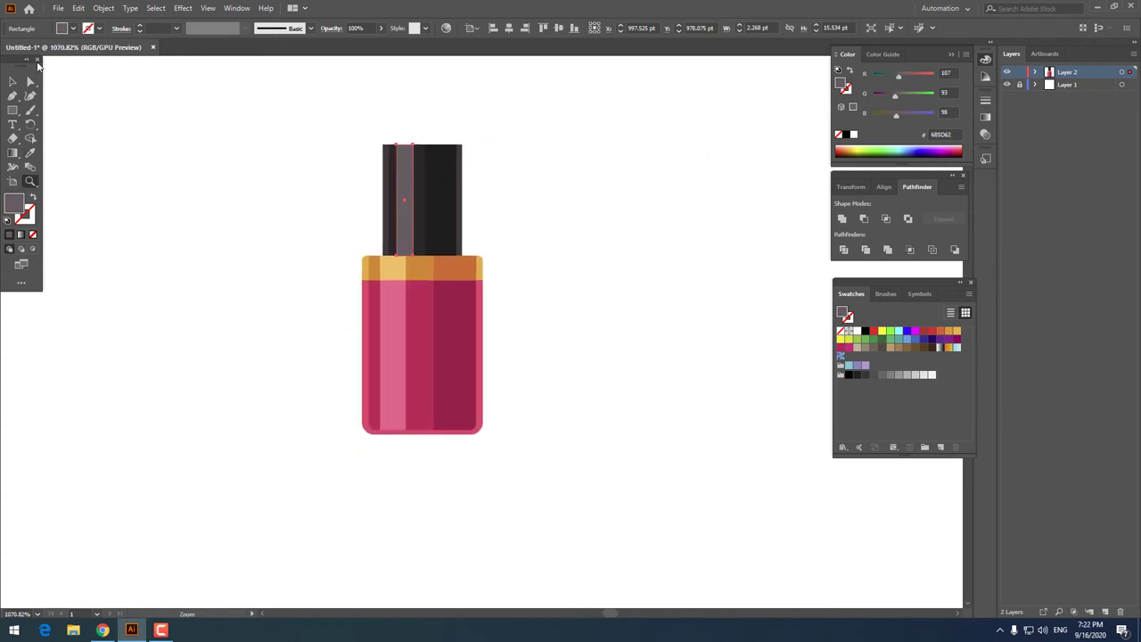
- Group the cap pieces into one unit after a failed join attempt
key(v)
shift+click(441, 191)
right_click(413, 178)
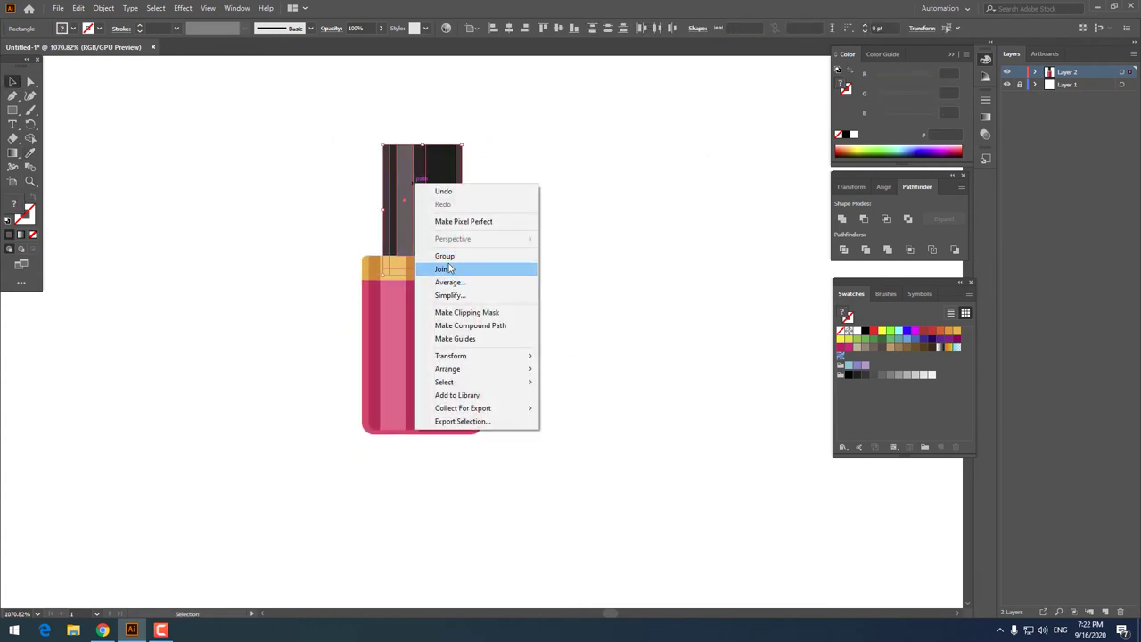
click(437, 267)
click(689, 339)
right_click(385, 190)
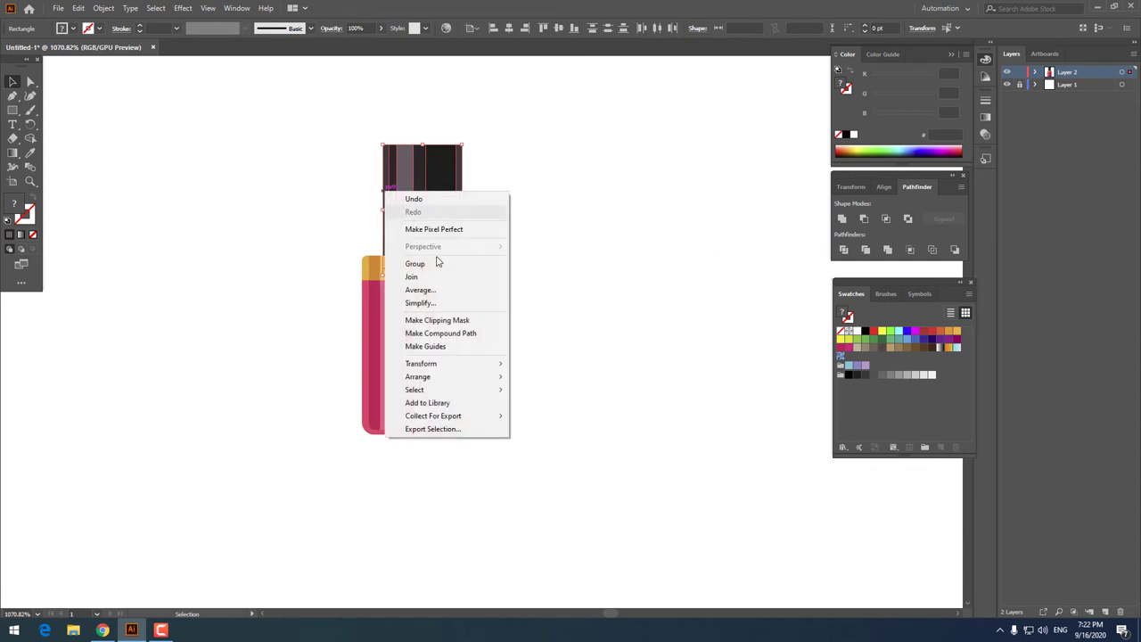
click(416, 263)
- Send the grouped cap to the back and align the bottle pieces
right_click(444, 208)
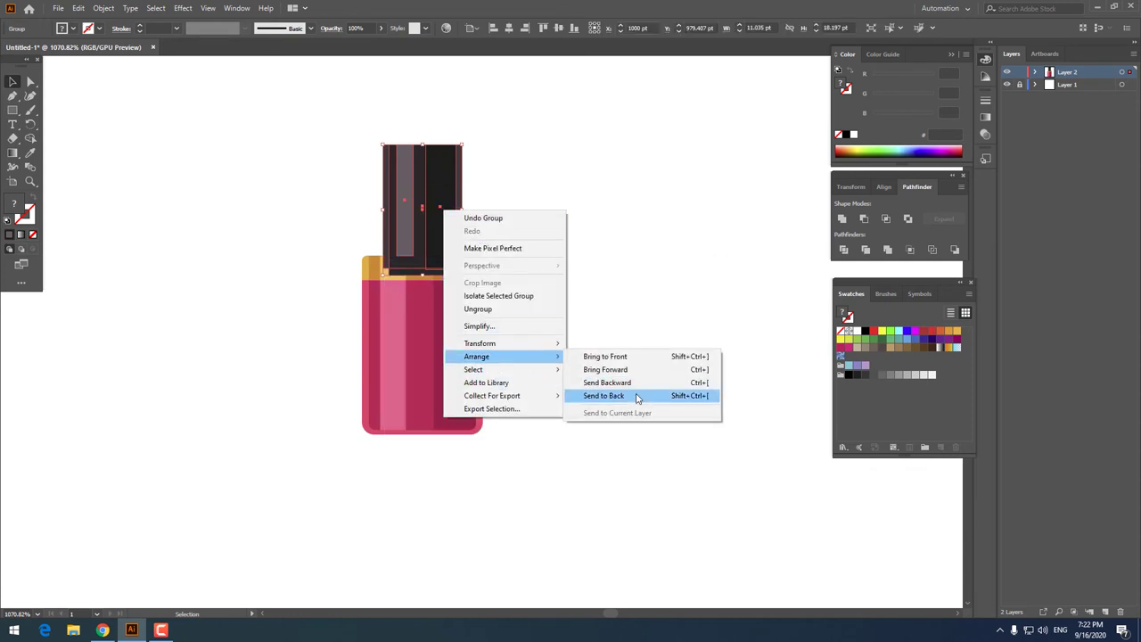
click(606, 395)
click(274, 155)
drag(276, 161, 525, 56)
click(508, 28)
click(538, 224)
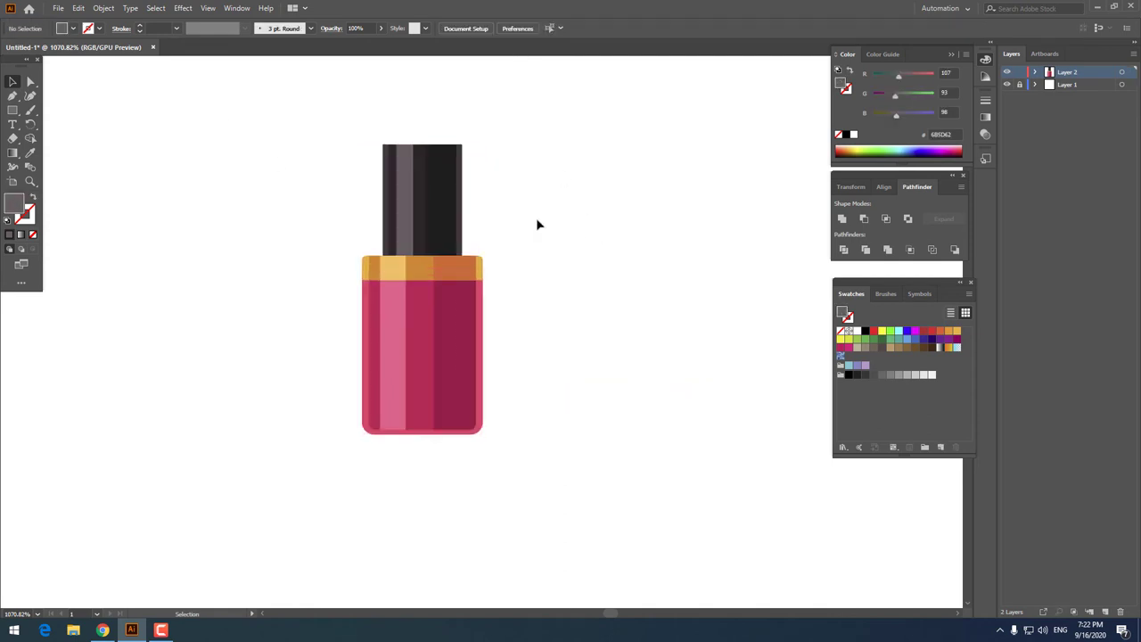
- Lower the grouped cap so it tucks behind the gold band
drag(452, 196, 464, 235)
click(583, 250)
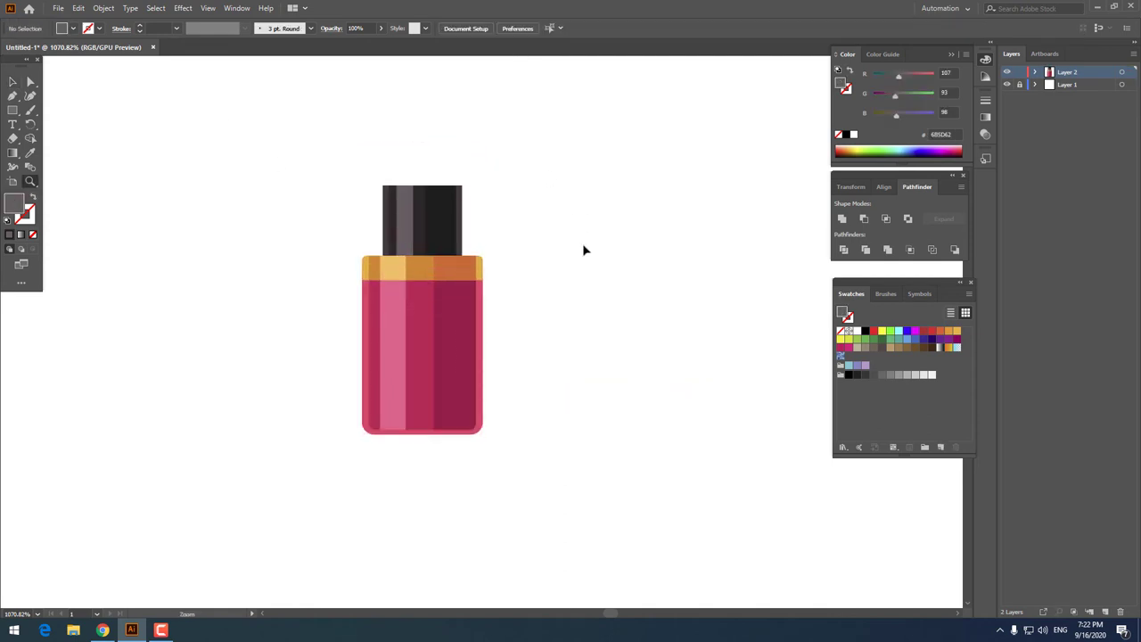
key(z)
alt+click(527, 251)
scroll(546, 285, up, 2)
alt+scroll(469, 259, up, 1)
alt+scroll(401, 256, up, 1)
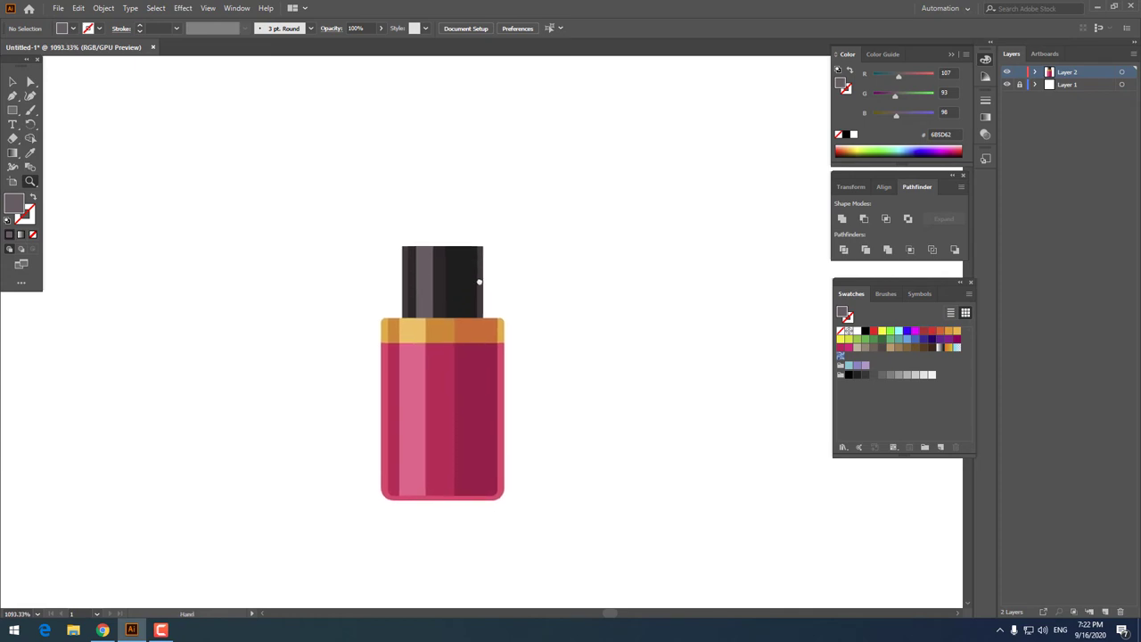
- Draw the bullet rectangle above the cap and fill it coral pink #F44566
drag(414, 113, 471, 240)
click(28, 152)
click(409, 398)
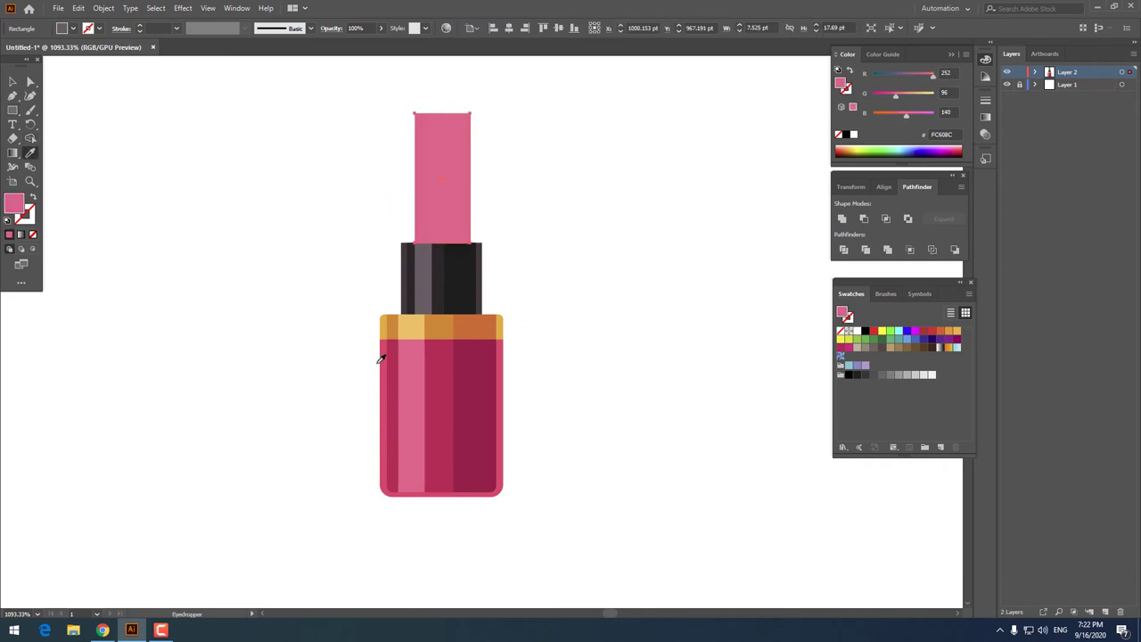
double_click(14, 206)
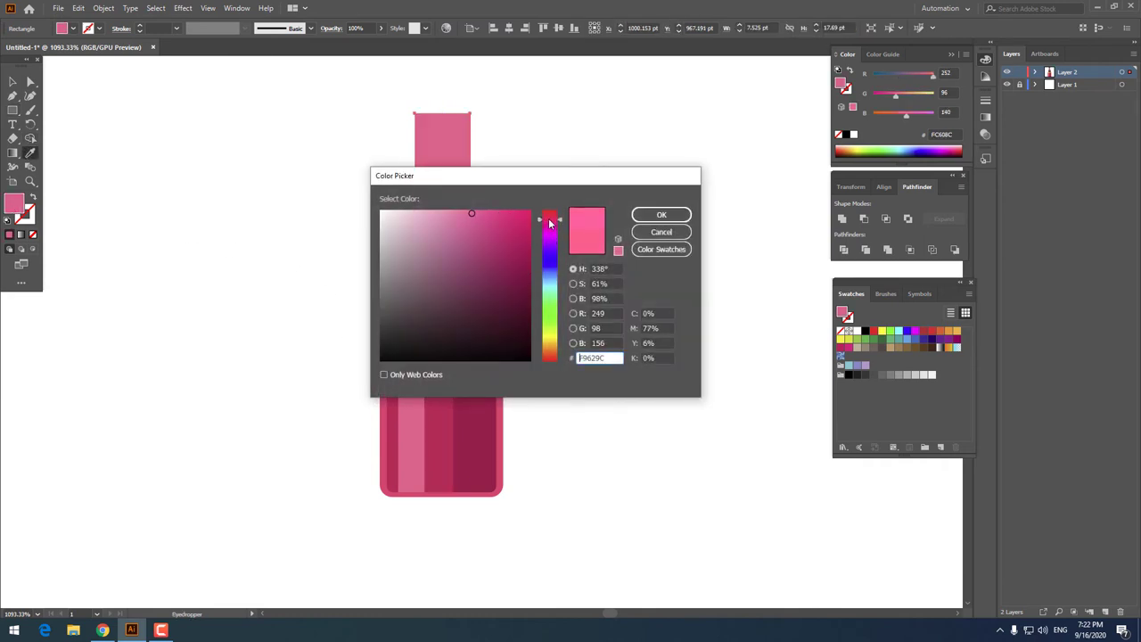
click(488, 218)
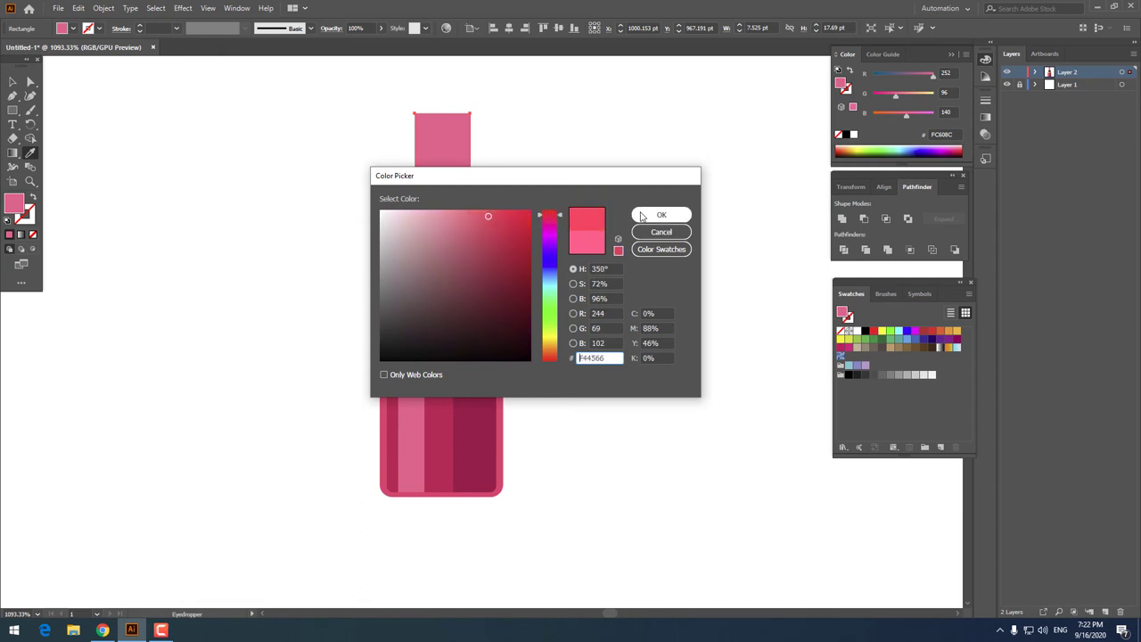
click(661, 214)
- Move the bullet down into the cap and lower its top-left corner to slant the top
click(14, 86)
drag(427, 177, 439, 191)
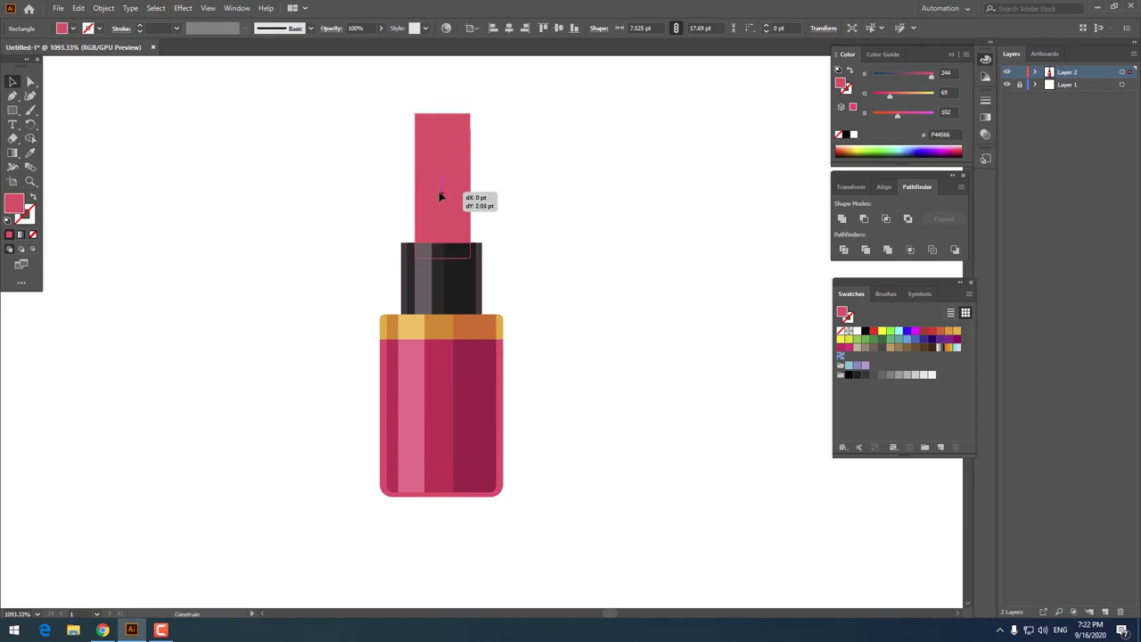
click(271, 135)
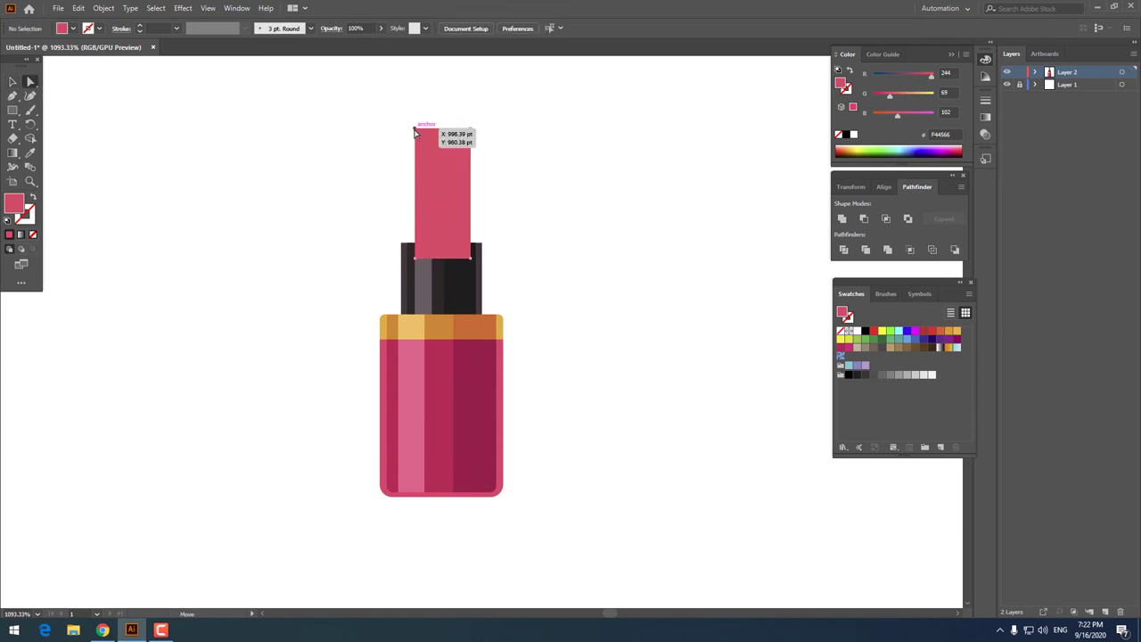
drag(414, 129, 416, 162)
click(541, 172)
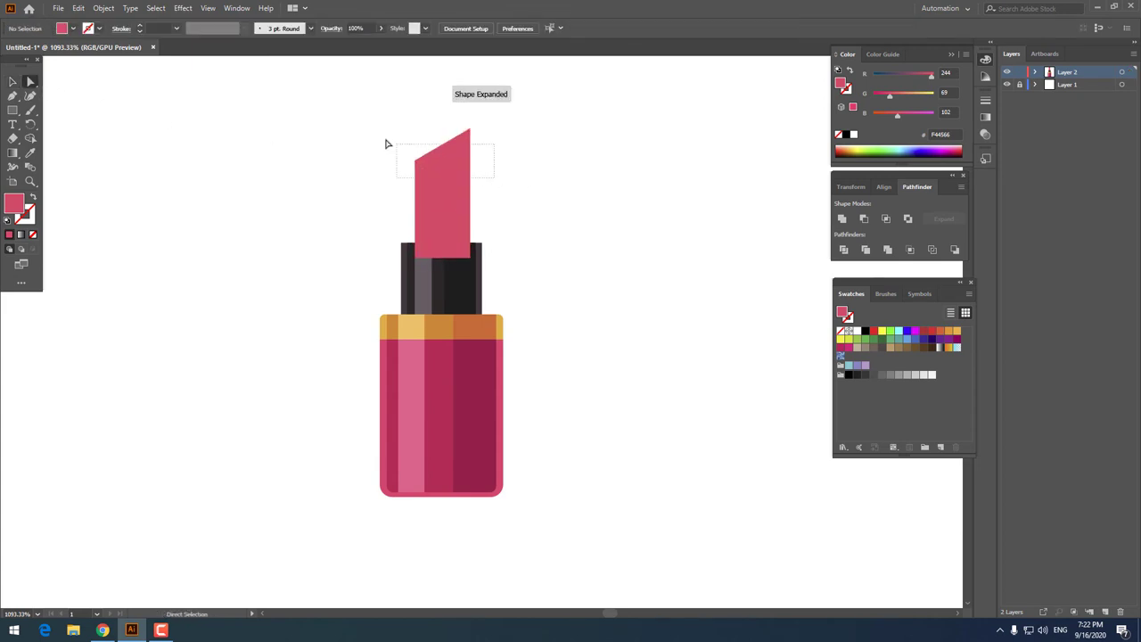
- Round the bullet's top-right and top-left corners
click(458, 147)
drag(466, 145, 464, 142)
key(z)
click(464, 143)
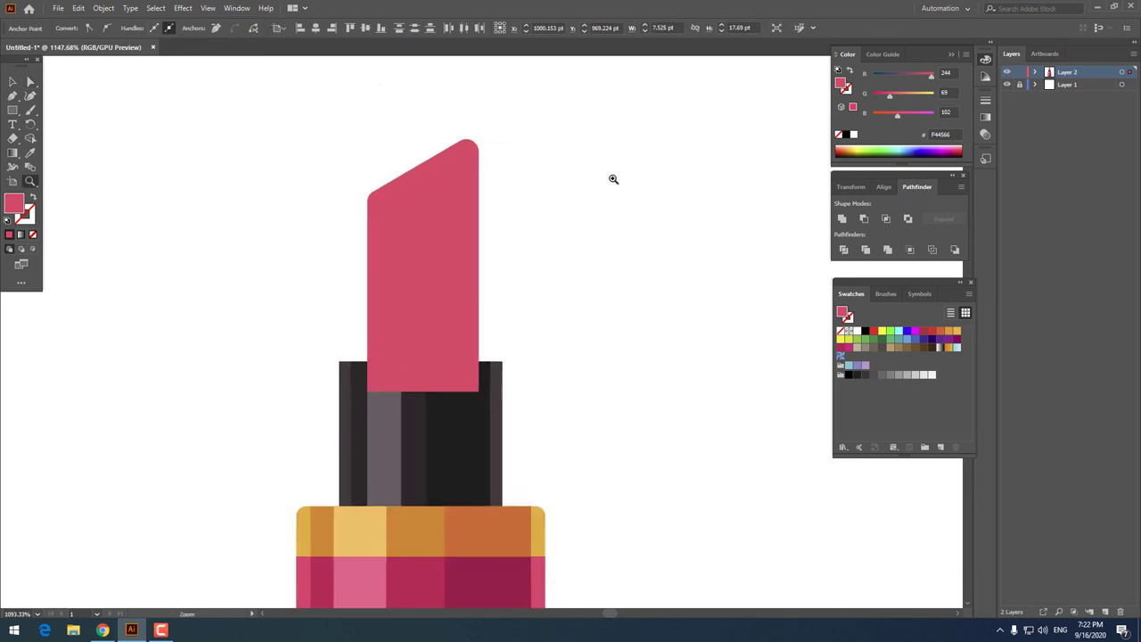
click(31, 82)
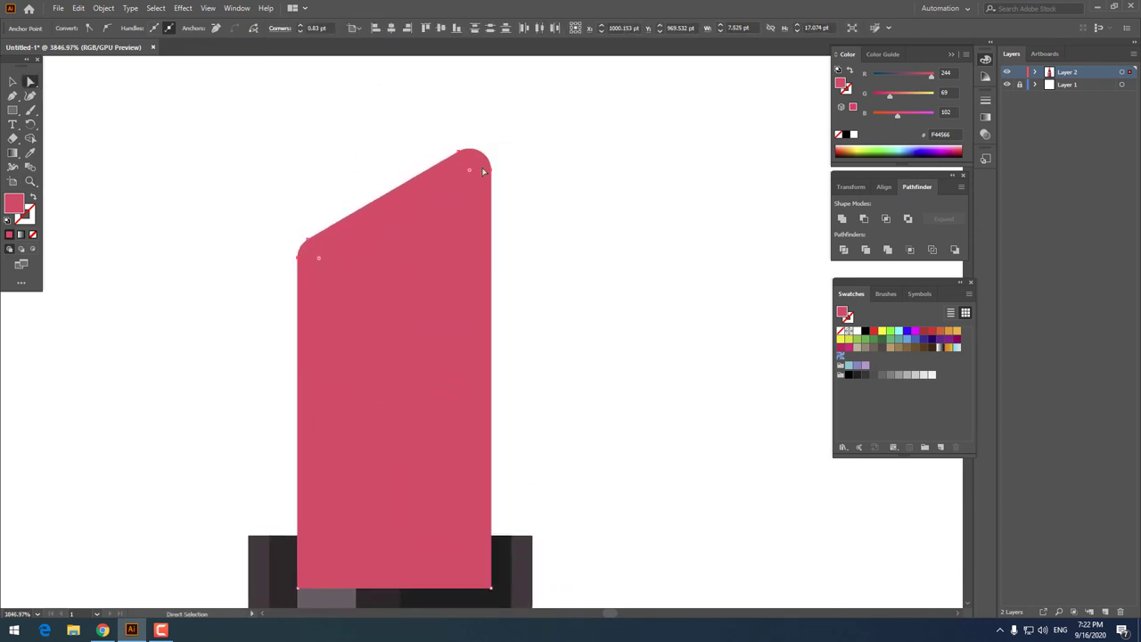
drag(473, 172, 486, 178)
drag(226, 196, 326, 311)
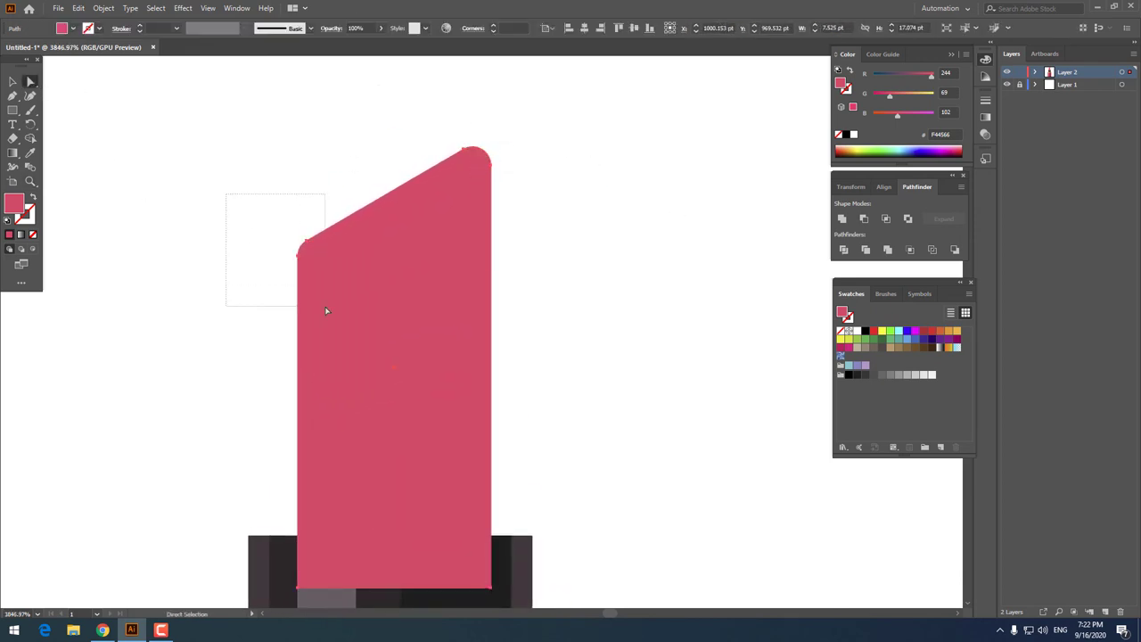
mouse_move(315, 258)
mouse_down()
mouse_move(400, 308)
mouse_move(178, 247)
mouse_up()
key(z)
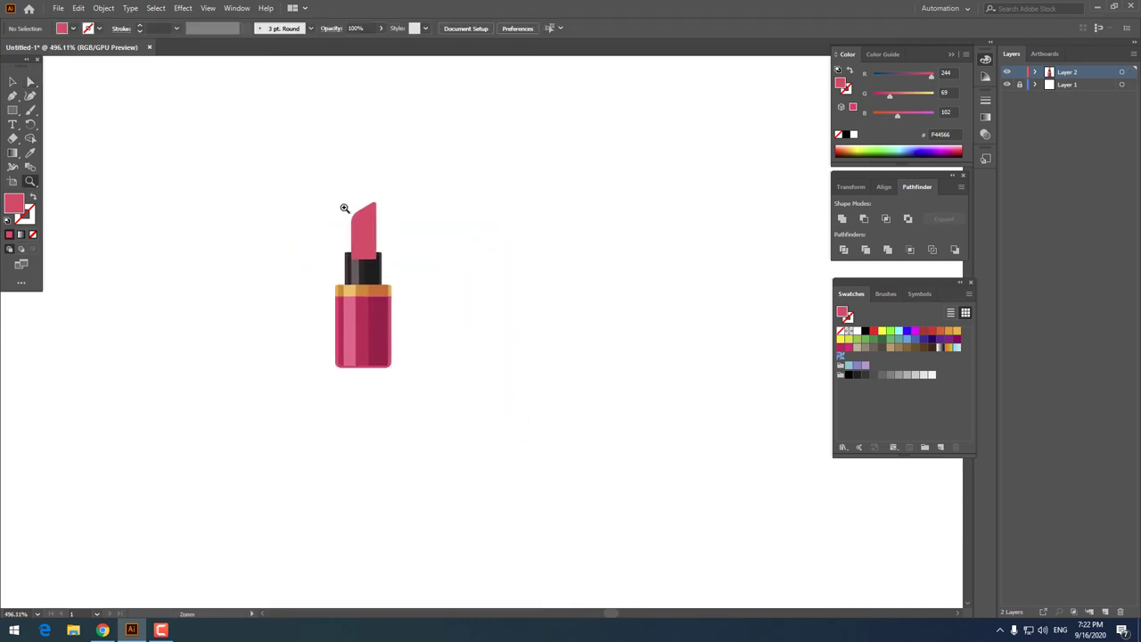
drag(344, 209, 403, 315)
- Send the bullet one step backward and group the cap with the bottle
click(13, 82)
click(382, 255)
right_click(381, 253)
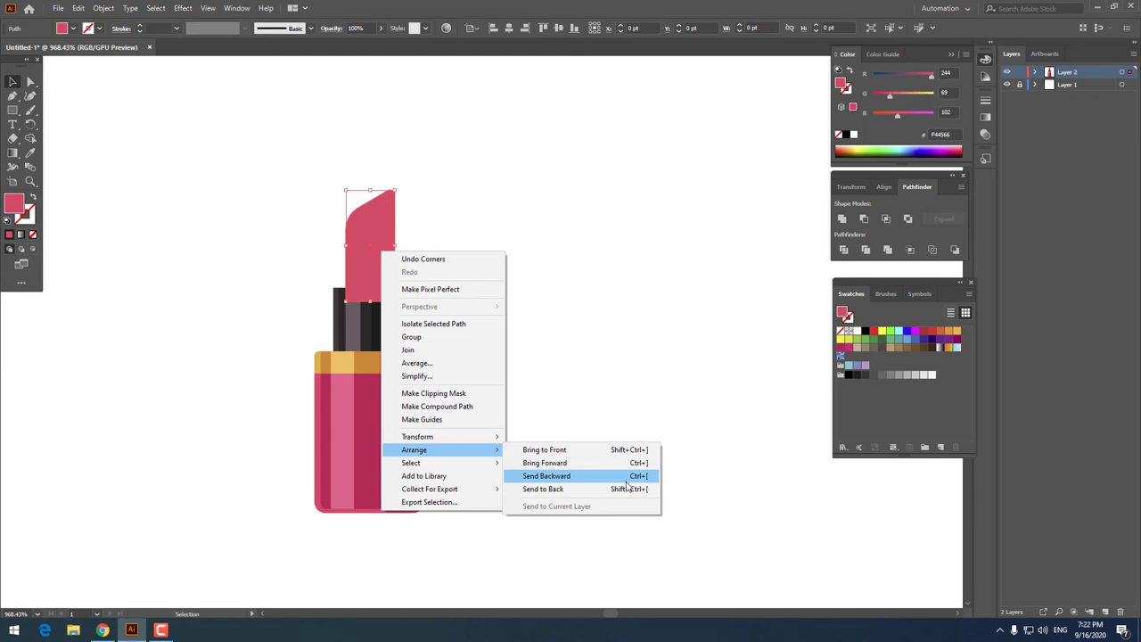
click(628, 482)
drag(547, 476, 244, 319)
right_click(394, 399)
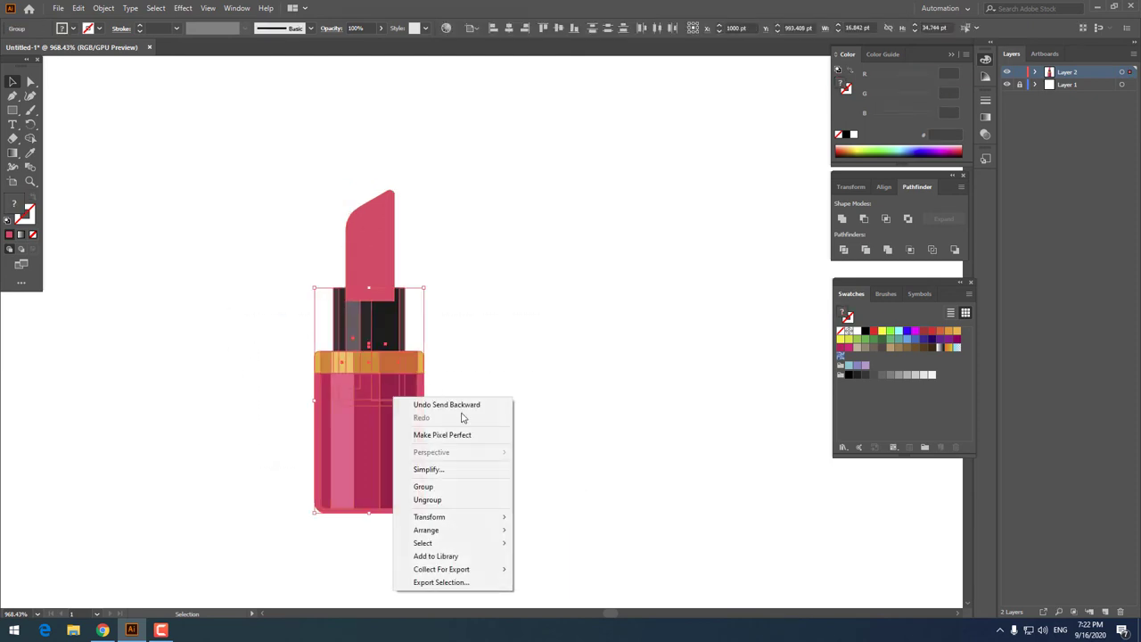
click(426, 486)
- Draw a rectangle over the bullet's left part filled deeper pink #E5305C
click(364, 255)
right_click(368, 257)
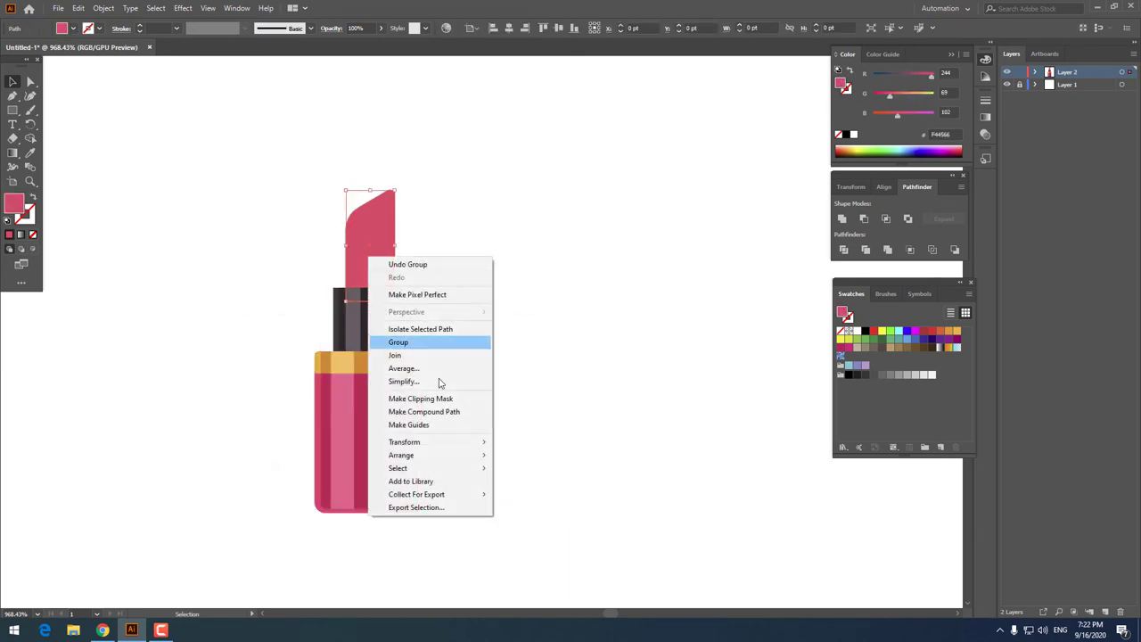
click(377, 183)
key(z)
drag(377, 184, 461, 285)
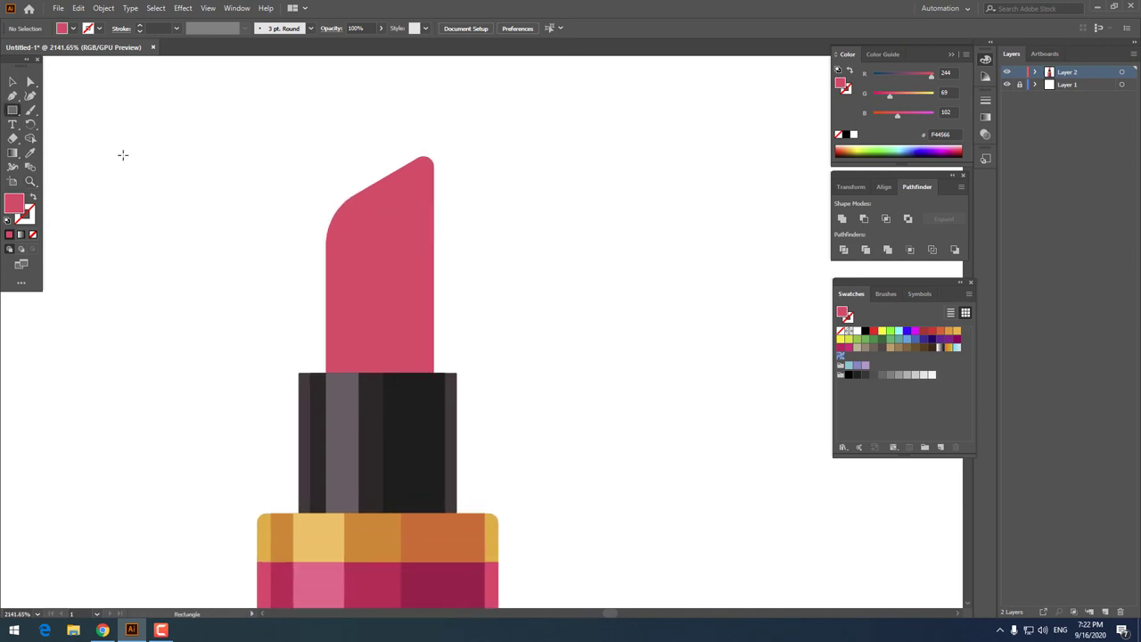
drag(336, 384, 418, 140)
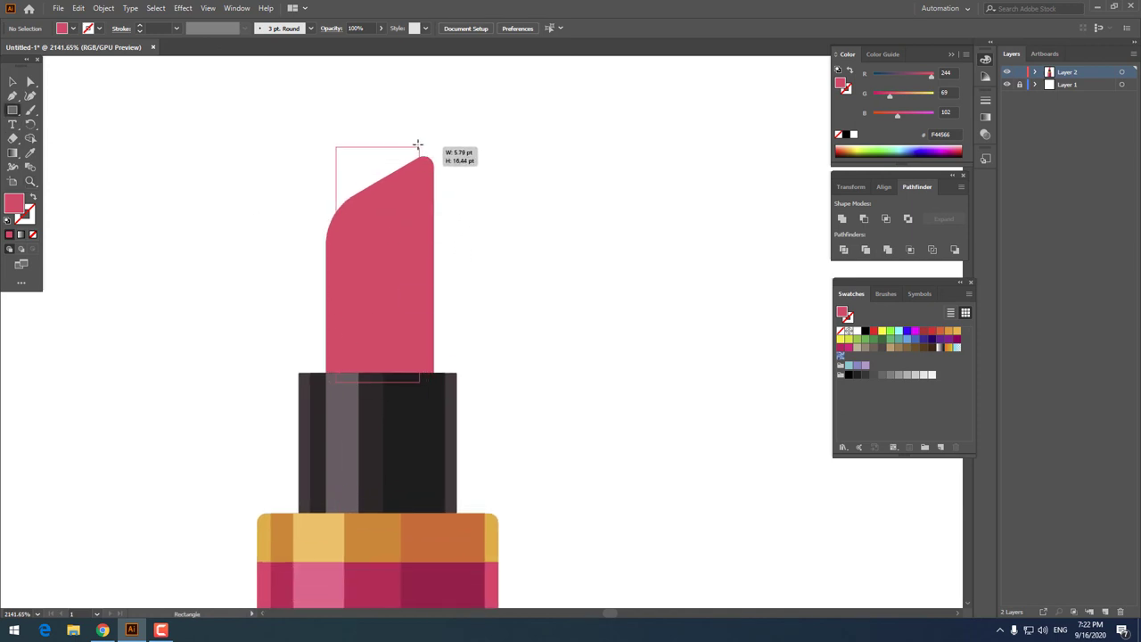
double_click(15, 201)
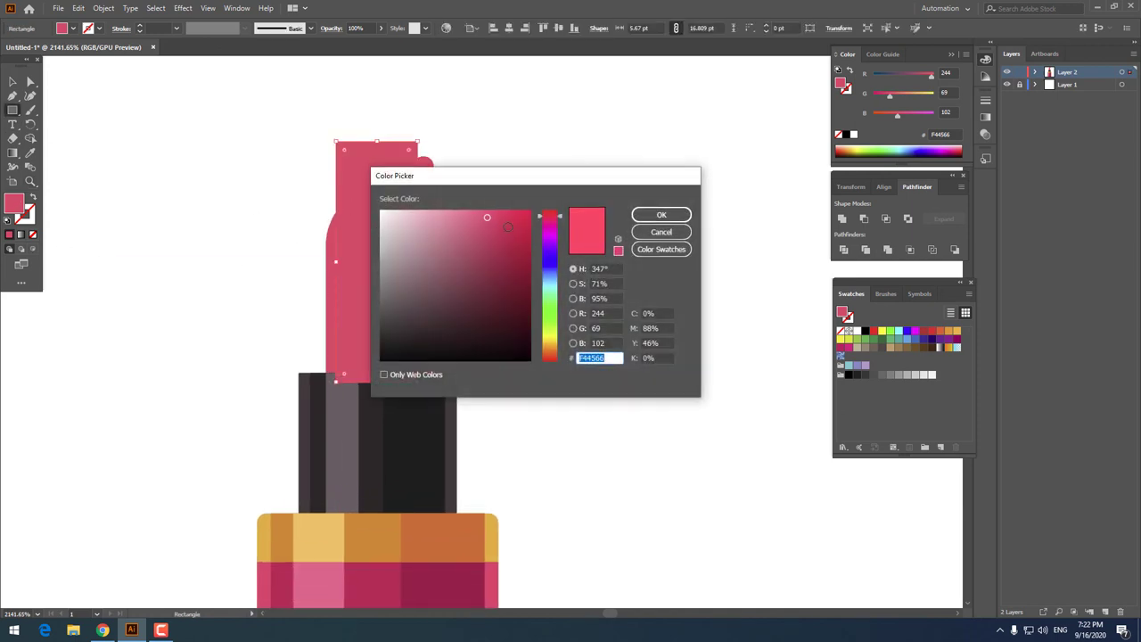
click(659, 215)
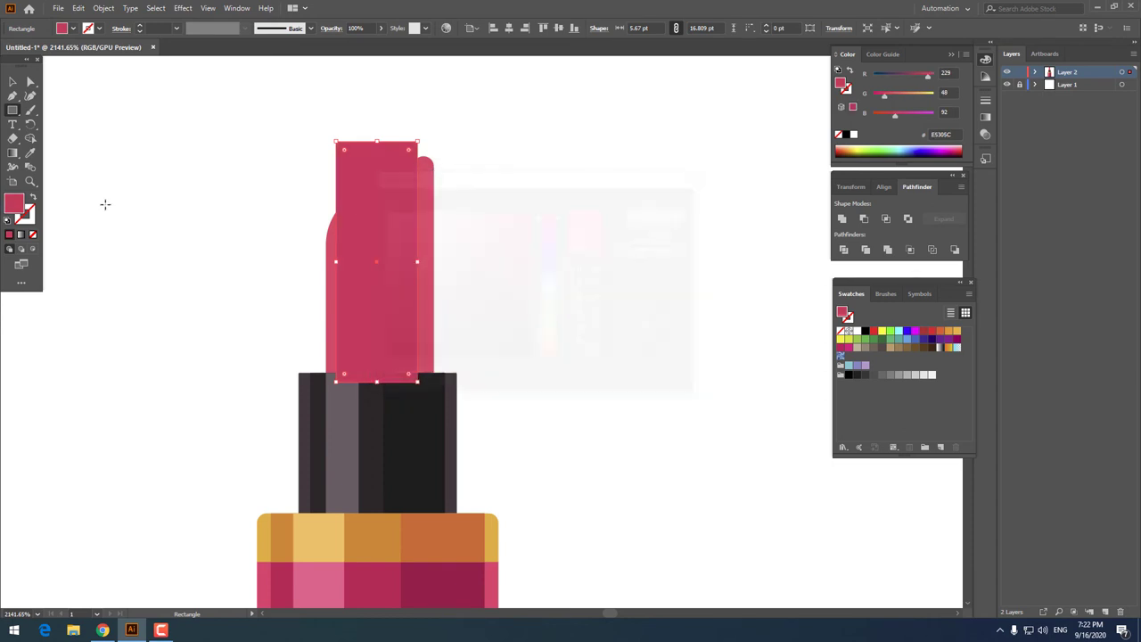
- Horizontally centre all the lipstick parts on each other
click(12, 82)
drag(562, 567, 413, 156)
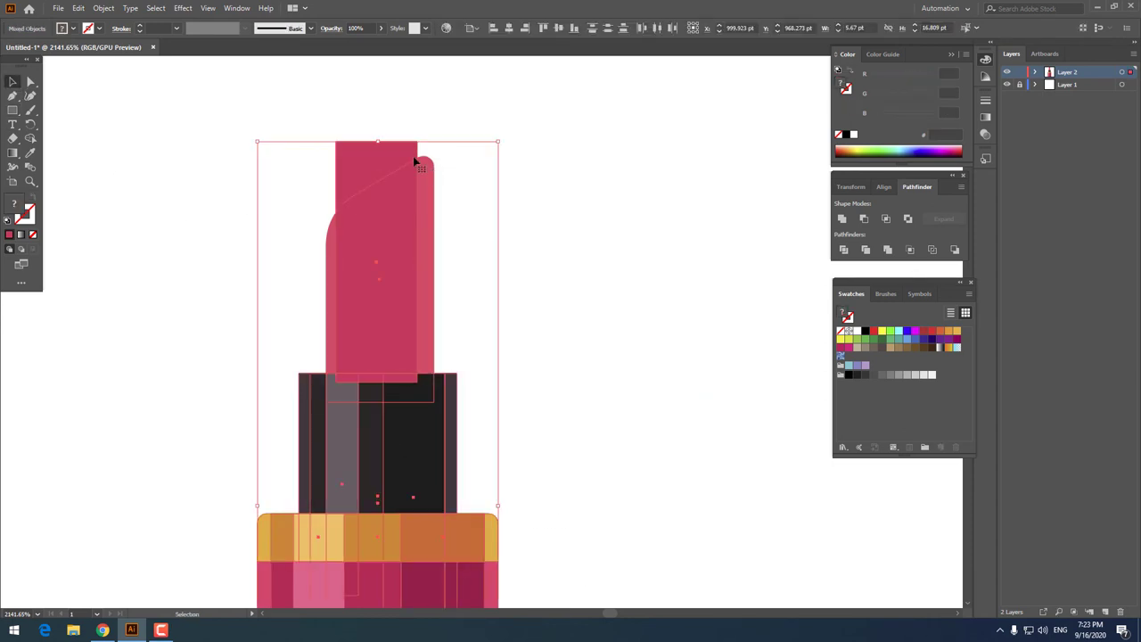
click(509, 27)
click(576, 247)
key(z)
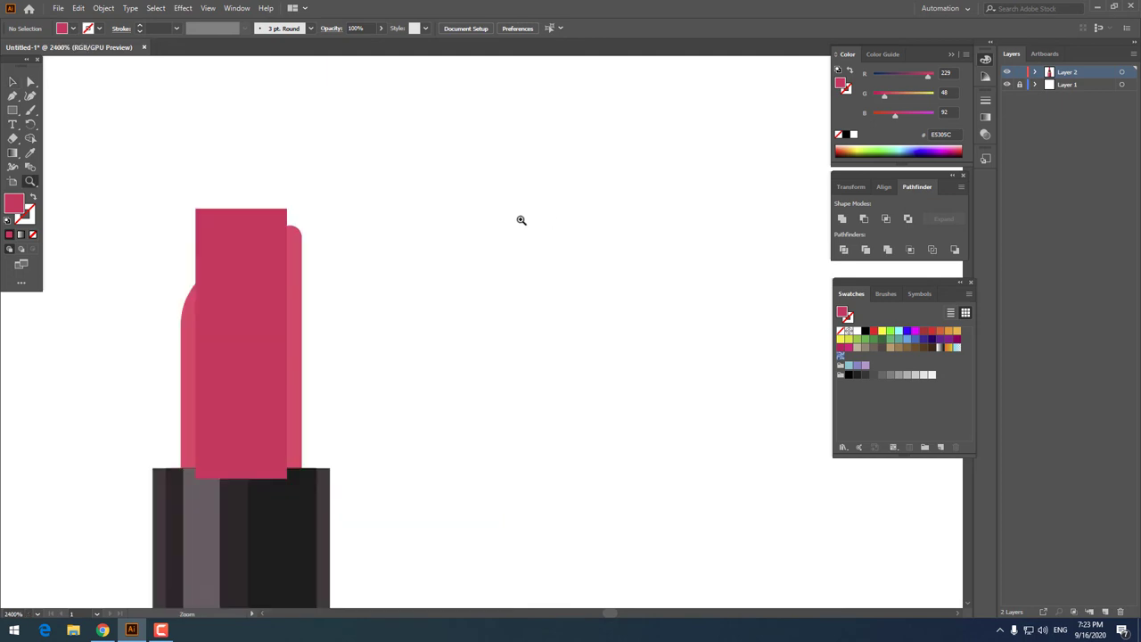
drag(520, 219, 437, 342)
click(438, 341)
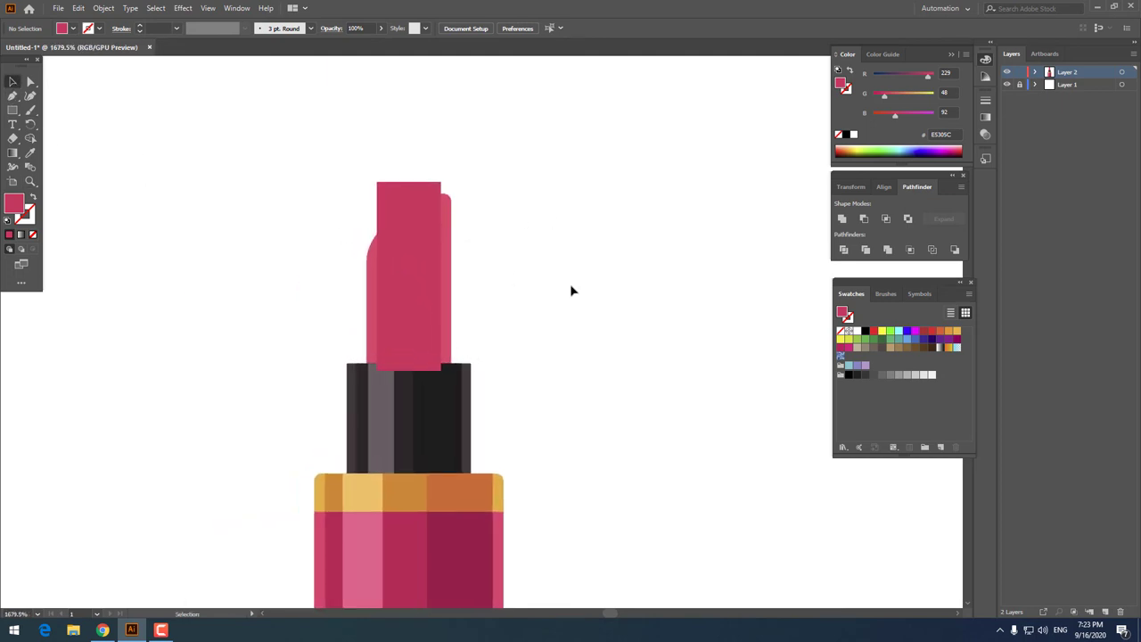
- Divide the overlapping bullet shapes, ungroup them, and delete the top-left corner piece
drag(539, 284, 449, 230)
click(844, 251)
right_click(460, 267)
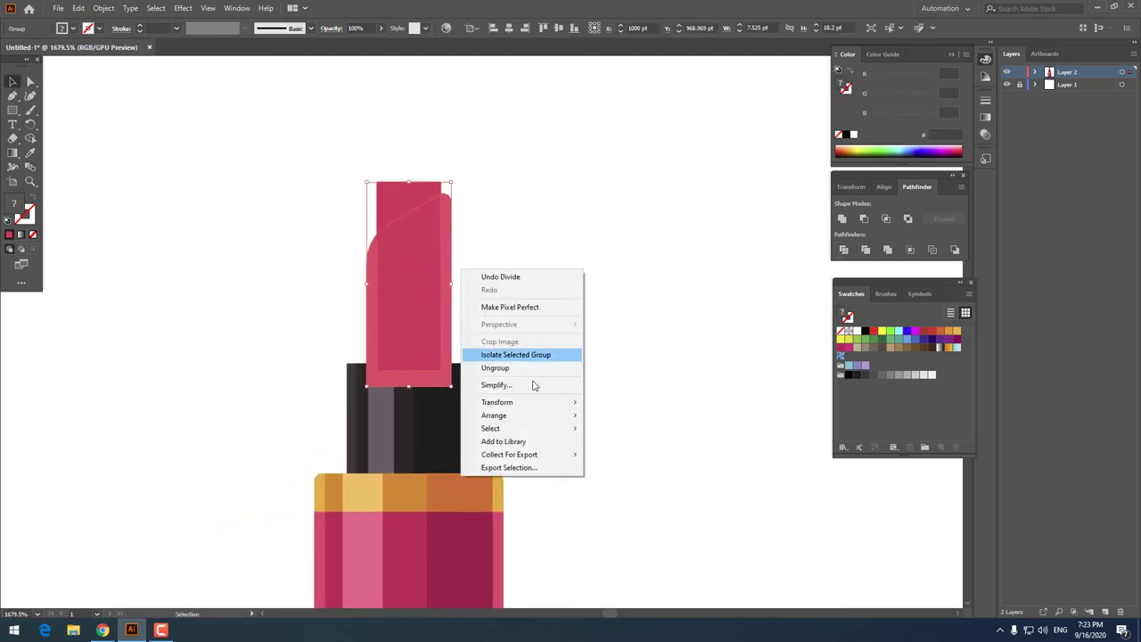
click(495, 368)
click(391, 186)
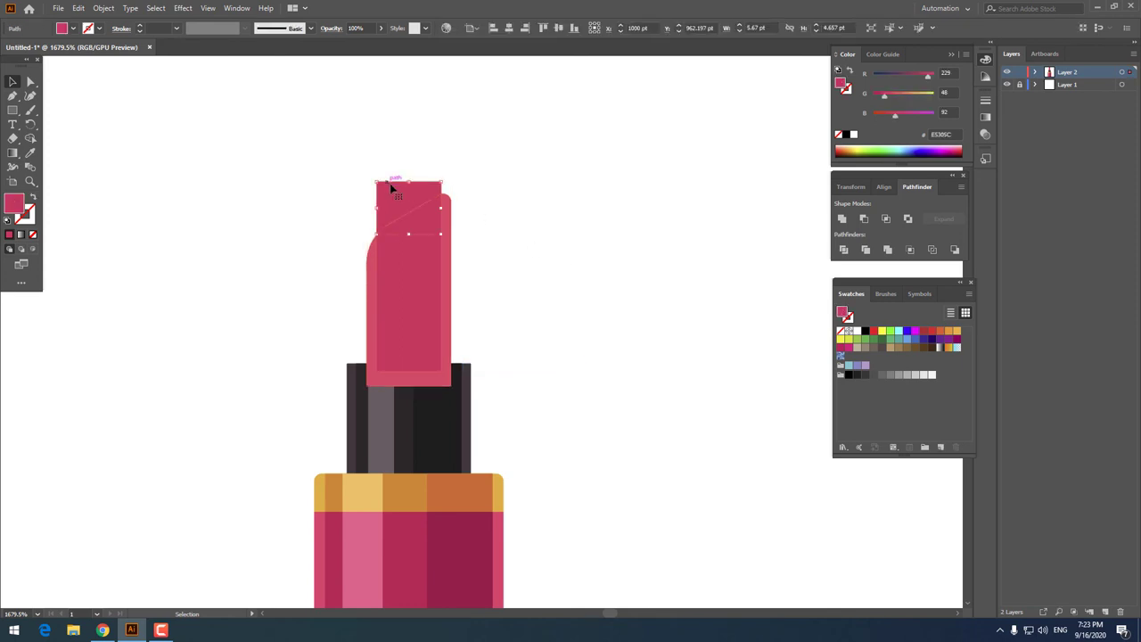
key(Delete)
key(z)
drag(511, 263, 540, 286)
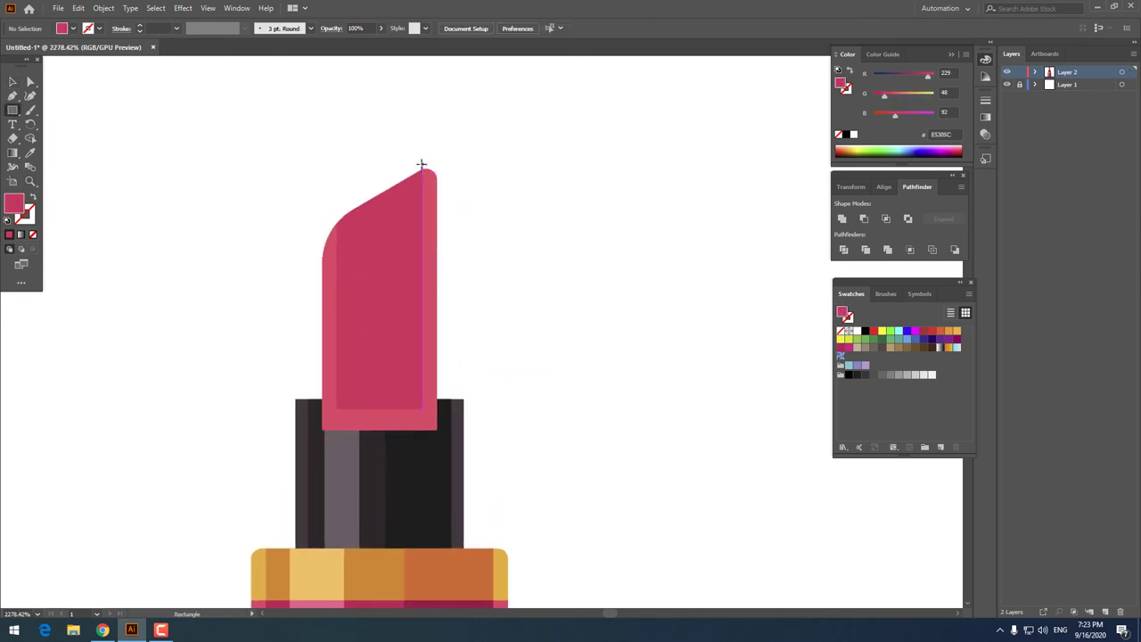
- Draw a tall stripe down the bullet's right side filled with darker pink CE2152
drag(422, 165, 378, 407)
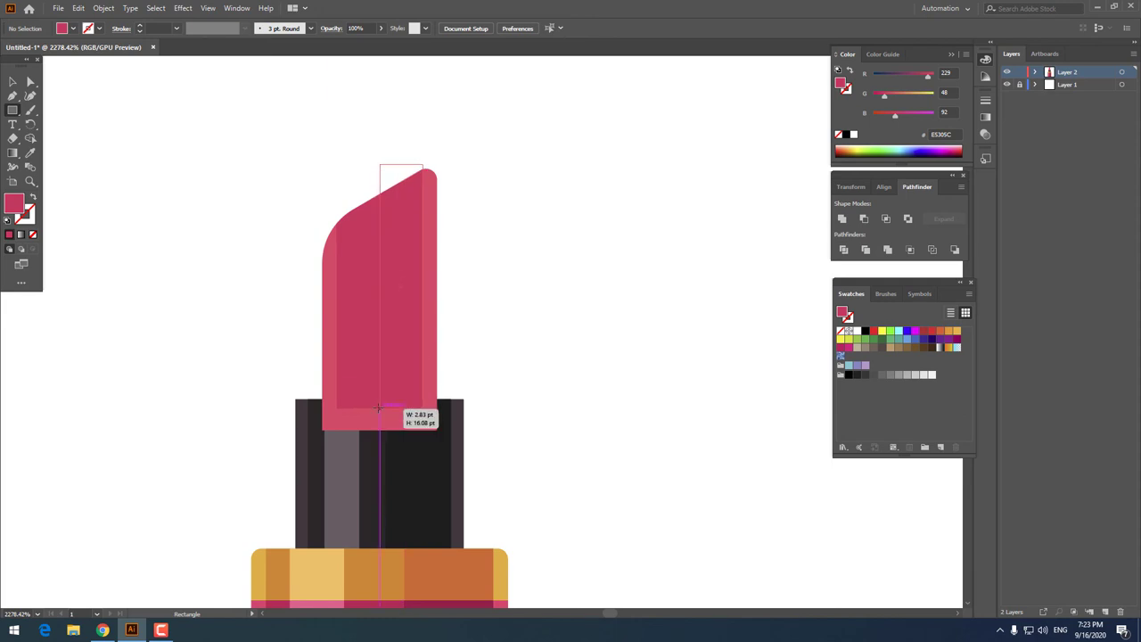
drag(378, 407, 390, 406)
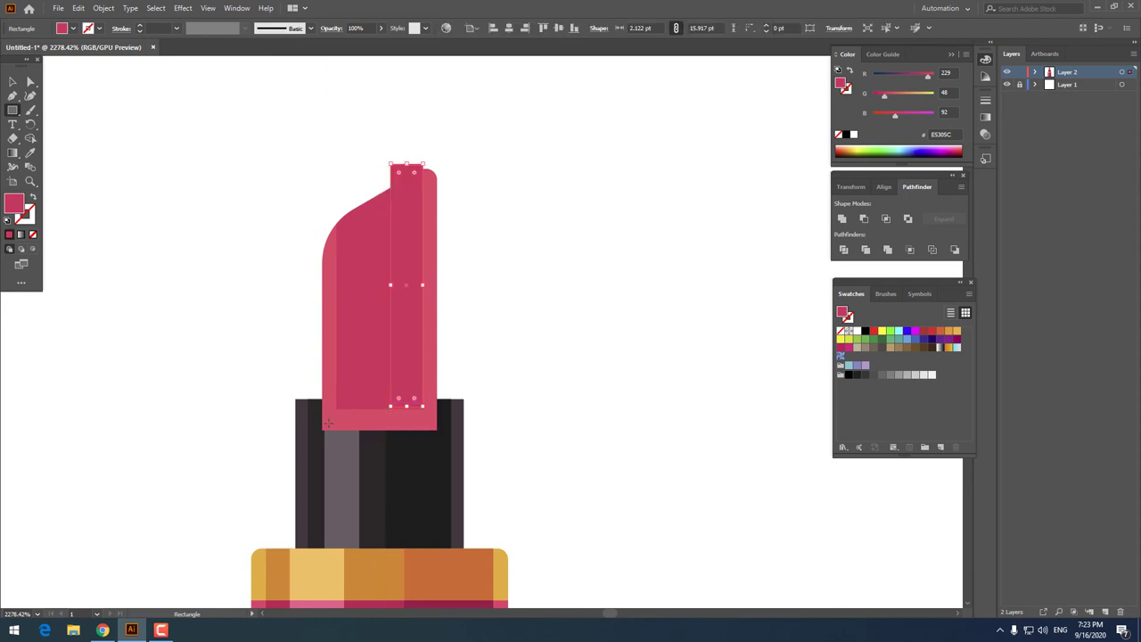
click(12, 83)
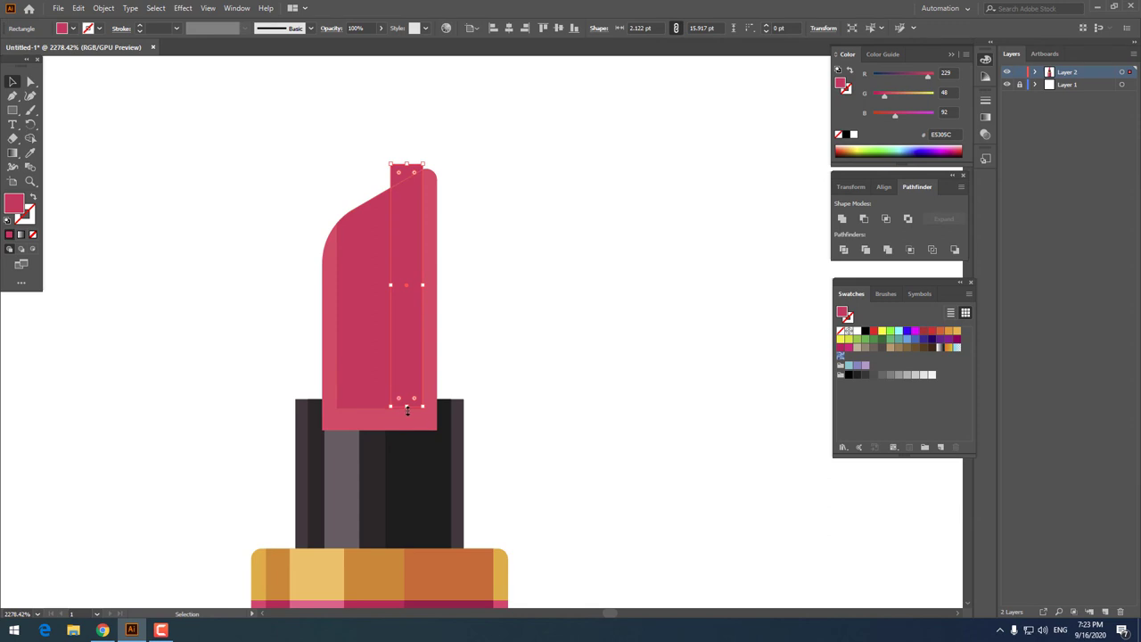
drag(408, 410, 408, 411)
double_click(12, 210)
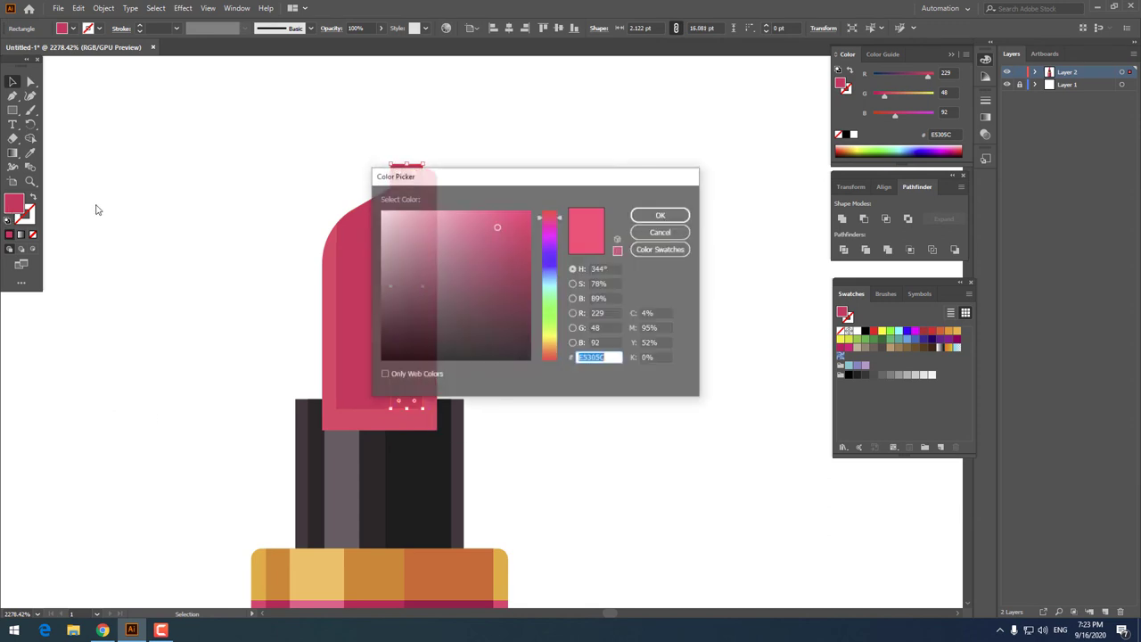
drag(497, 228, 504, 235)
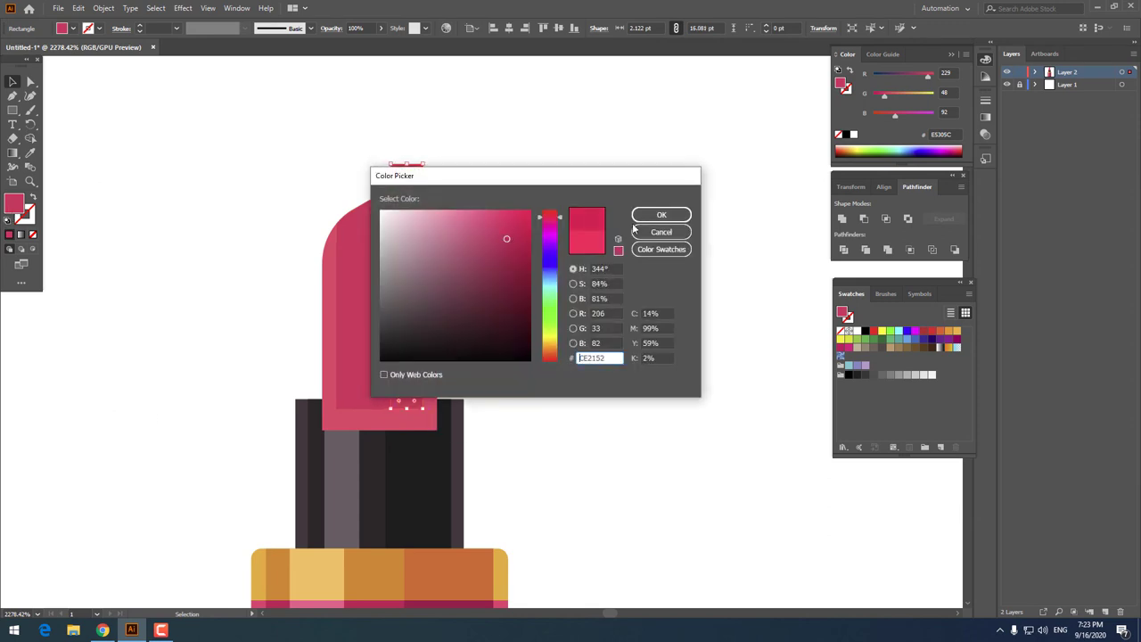
click(659, 215)
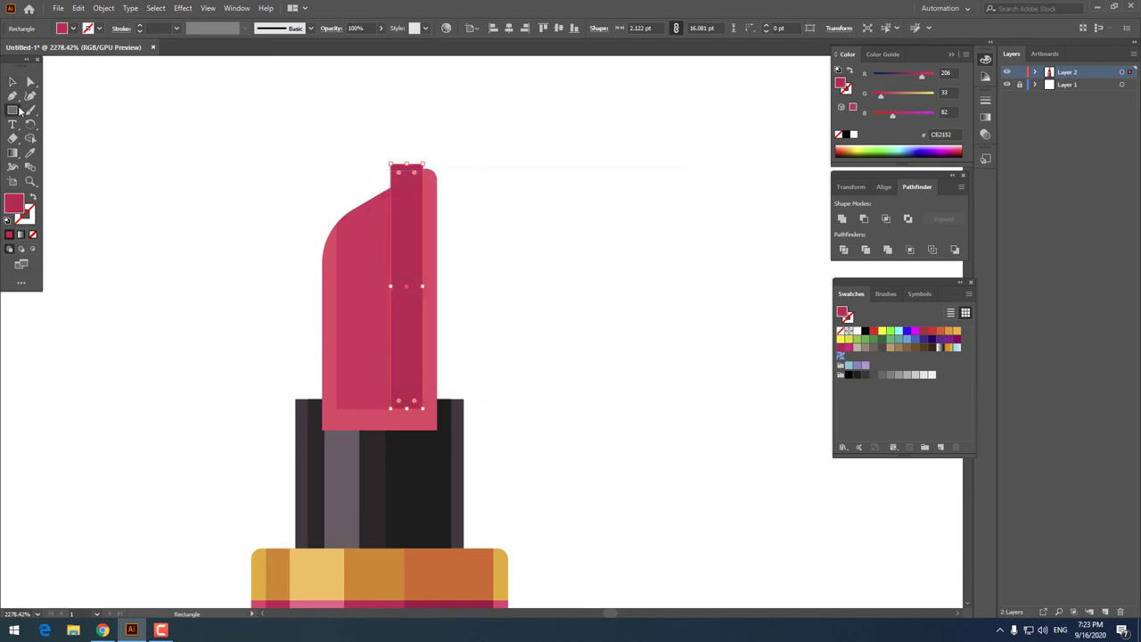
- Draw a narrow highlight stripe on the bullet's left part filled with light pink FF7193
drag(347, 204, 372, 416)
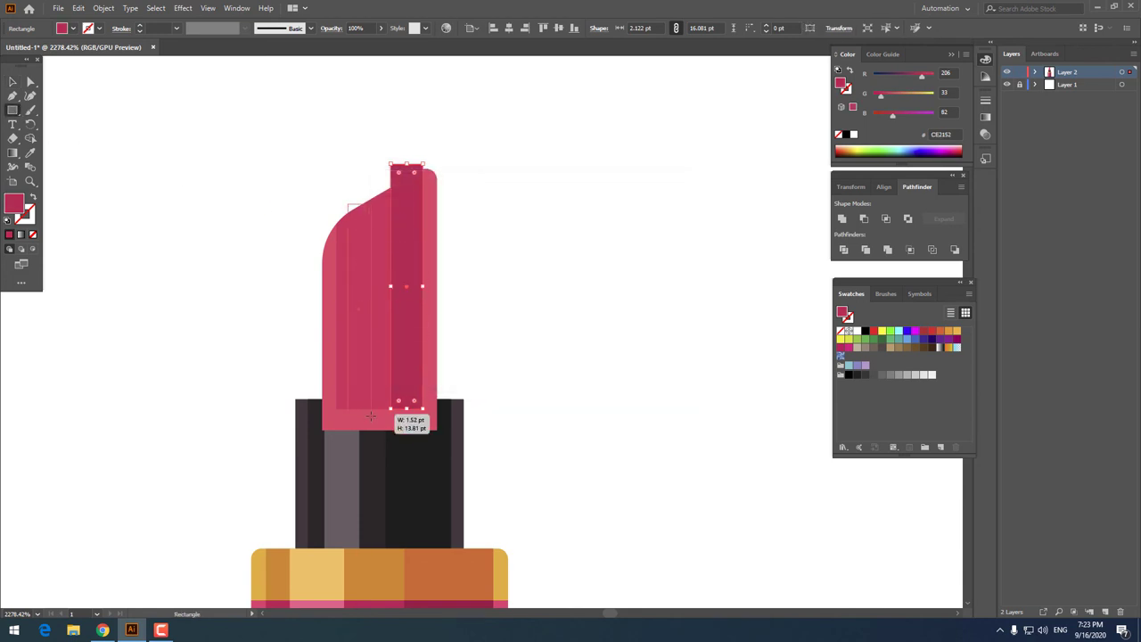
click(29, 153)
click(326, 293)
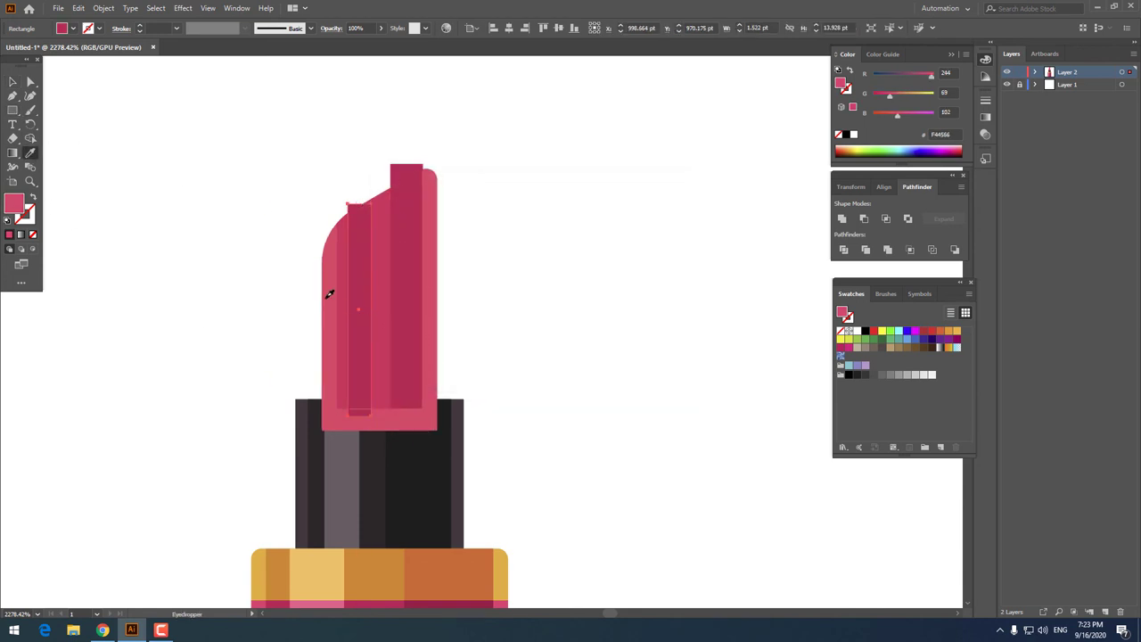
double_click(13, 205)
text(FF7193)
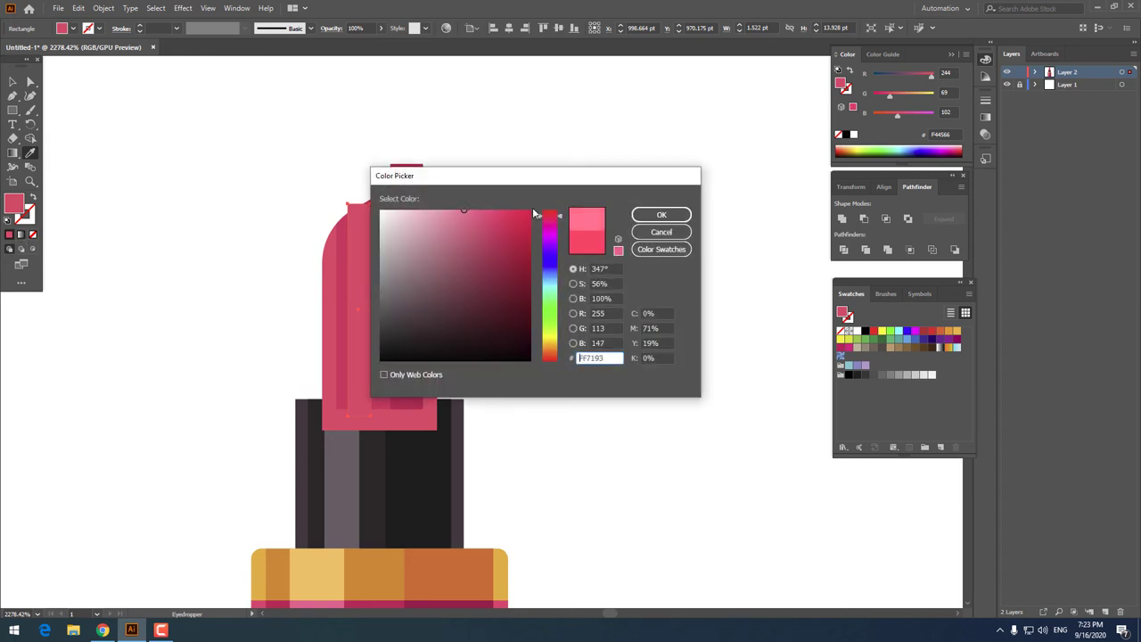
click(657, 216)
- Divide the stripes along the bullet outline, ungroup, and select the pieces above the slant
click(12, 81)
drag(499, 278, 235, 186)
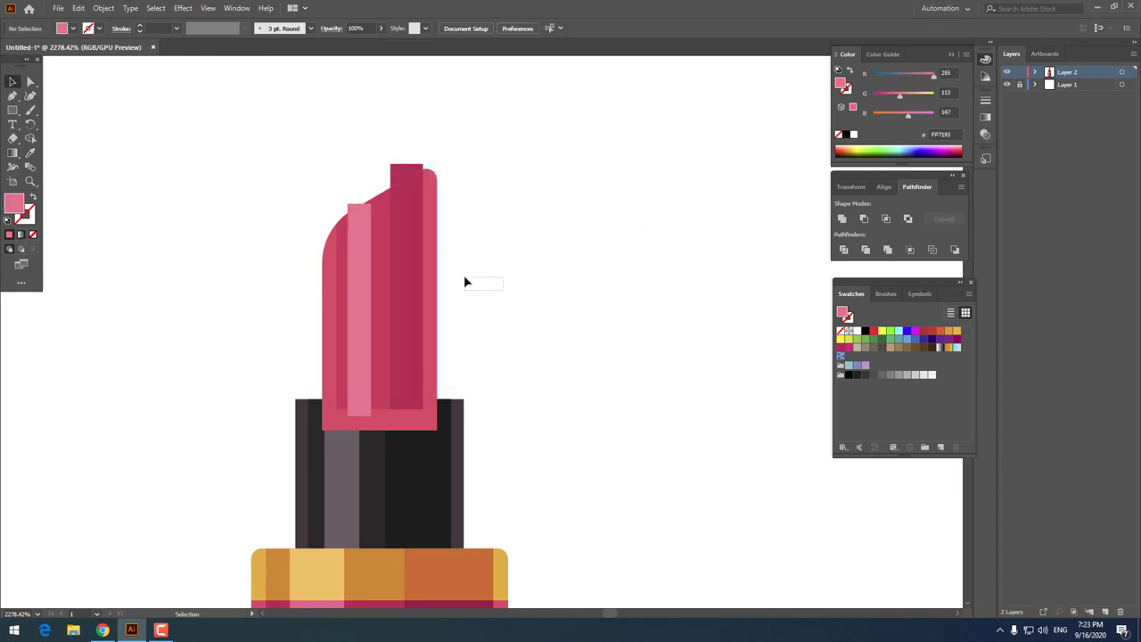
click(845, 250)
right_click(466, 253)
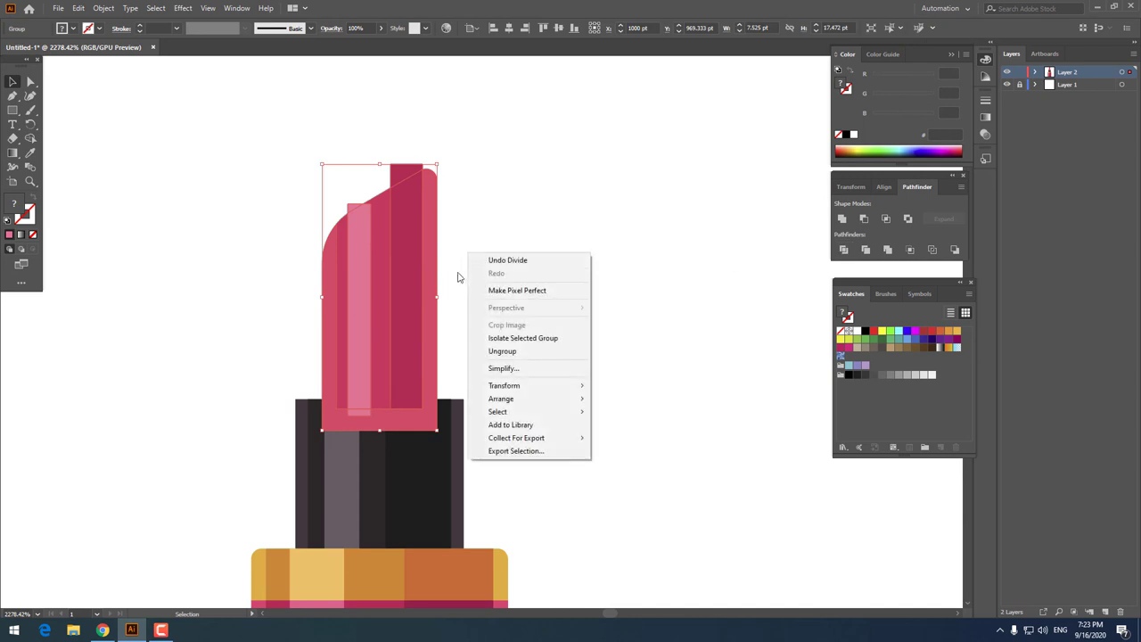
click(508, 350)
drag(322, 178, 349, 207)
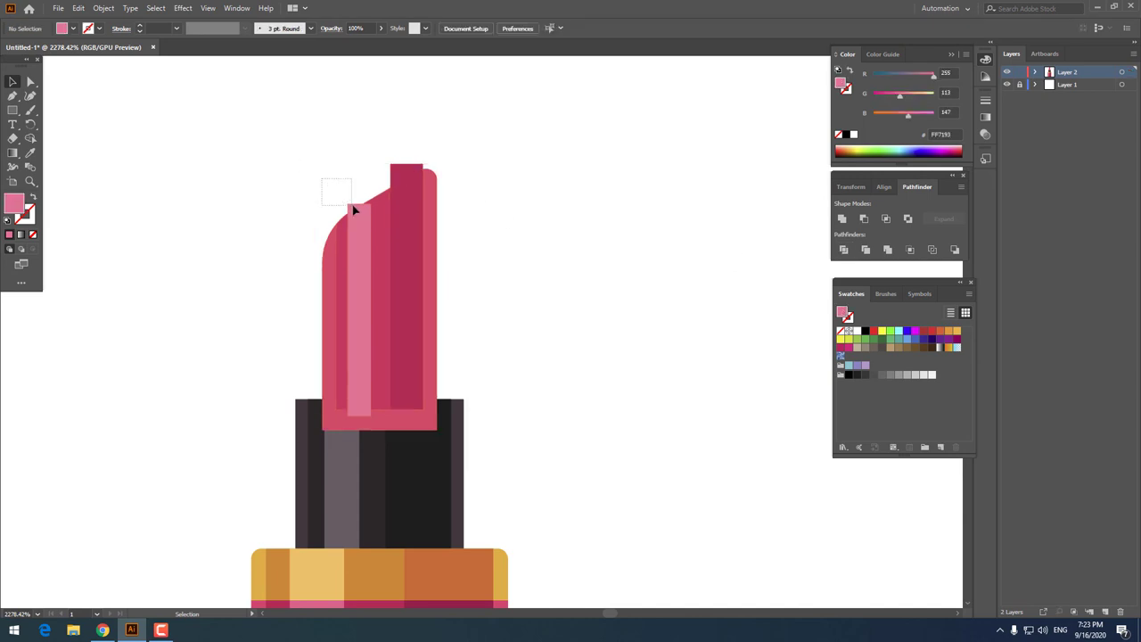
shift+click(408, 171)
- Delete the pieces above the slant and move the highlight stripe's corner onto the slanted edge
key(Delete)
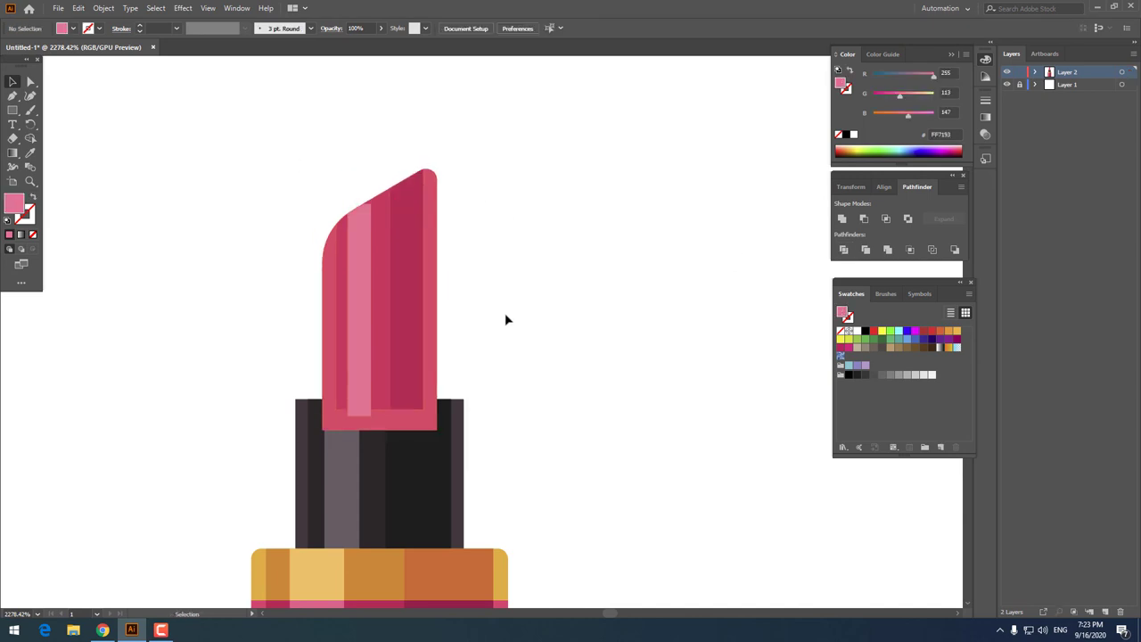
drag(485, 319, 485, 216)
scroll(365, 243, up, 3)
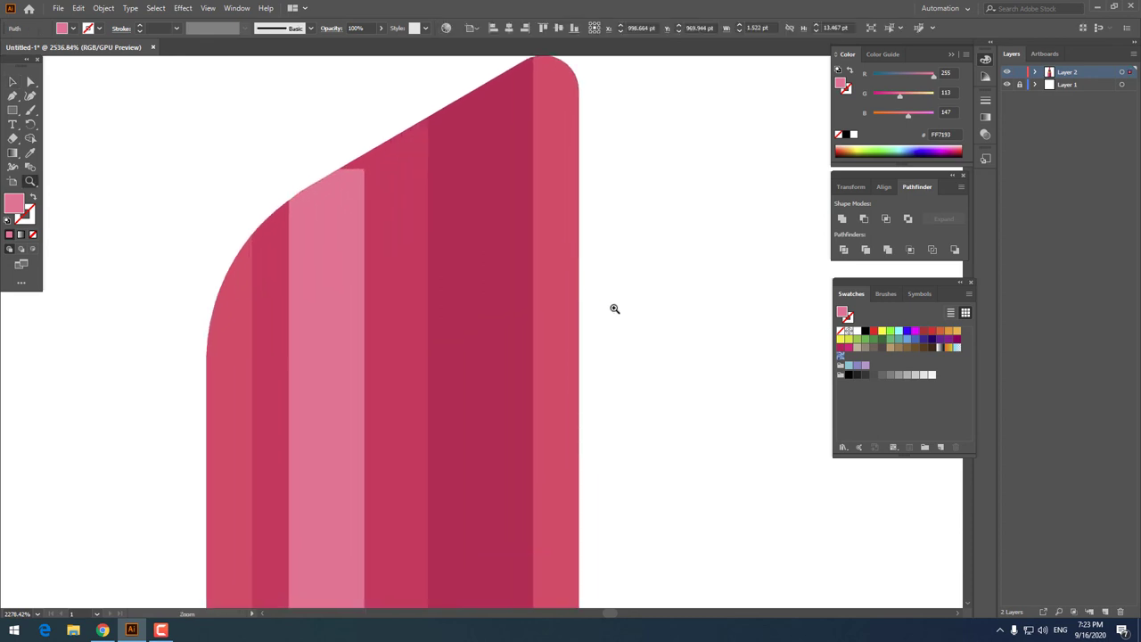
scroll(365, 242, up, 2)
key(a)
click(359, 134)
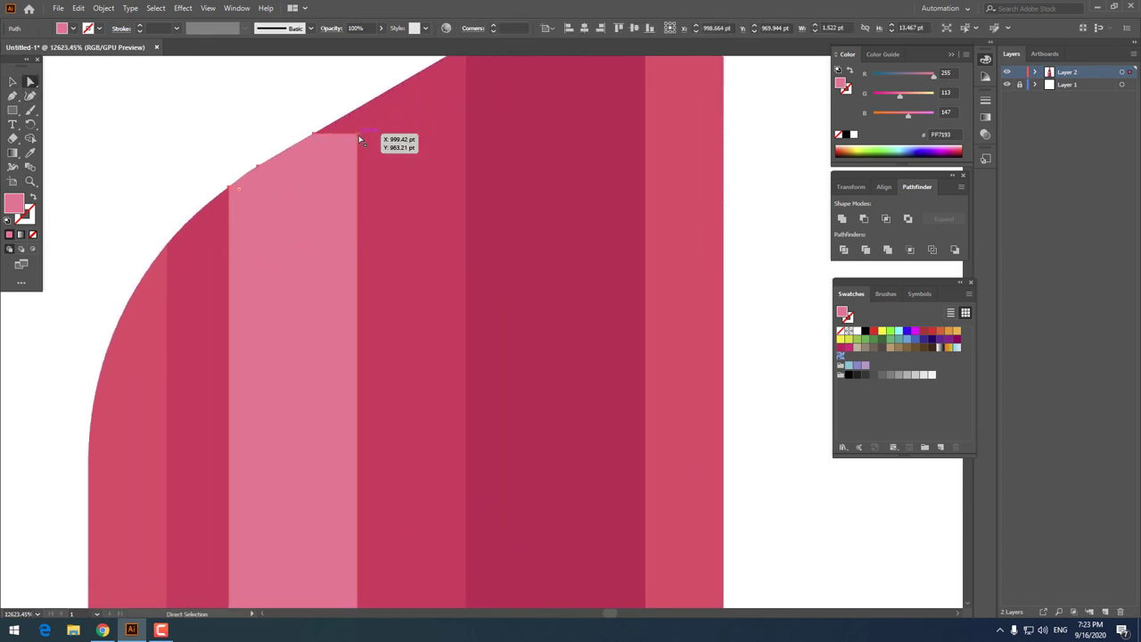
mouse_move(358, 134)
mouse_down()
mouse_move(358, 109)
mouse_move(117, 209)
mouse_up()
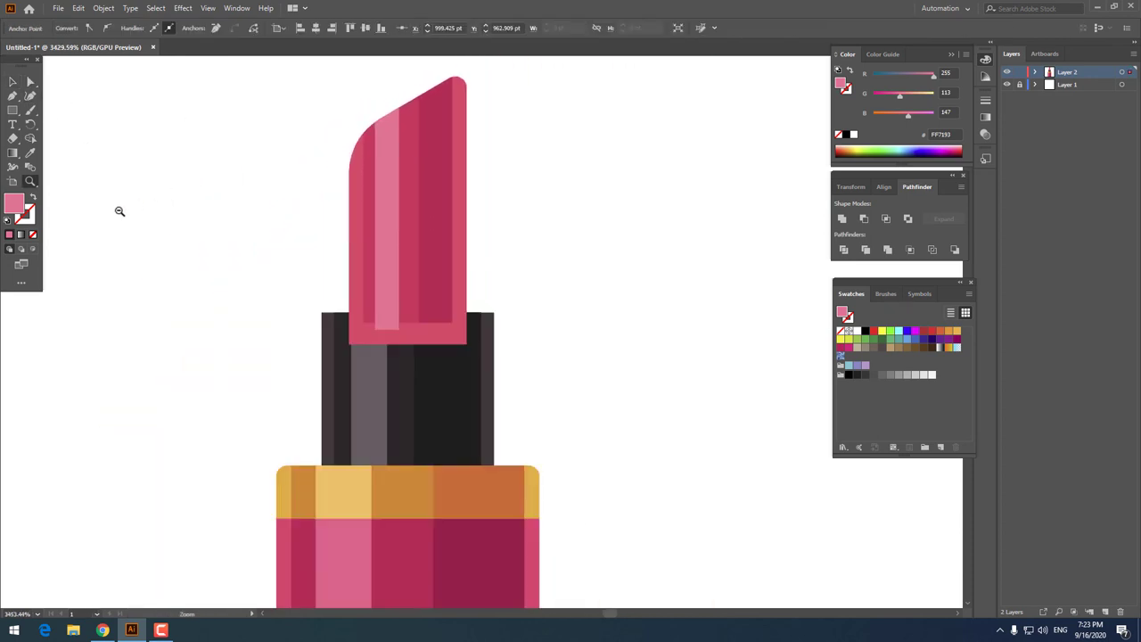
- Group all the bullet pieces and send the group behind the cap
key(v)
drag(462, 289, 163, 176)
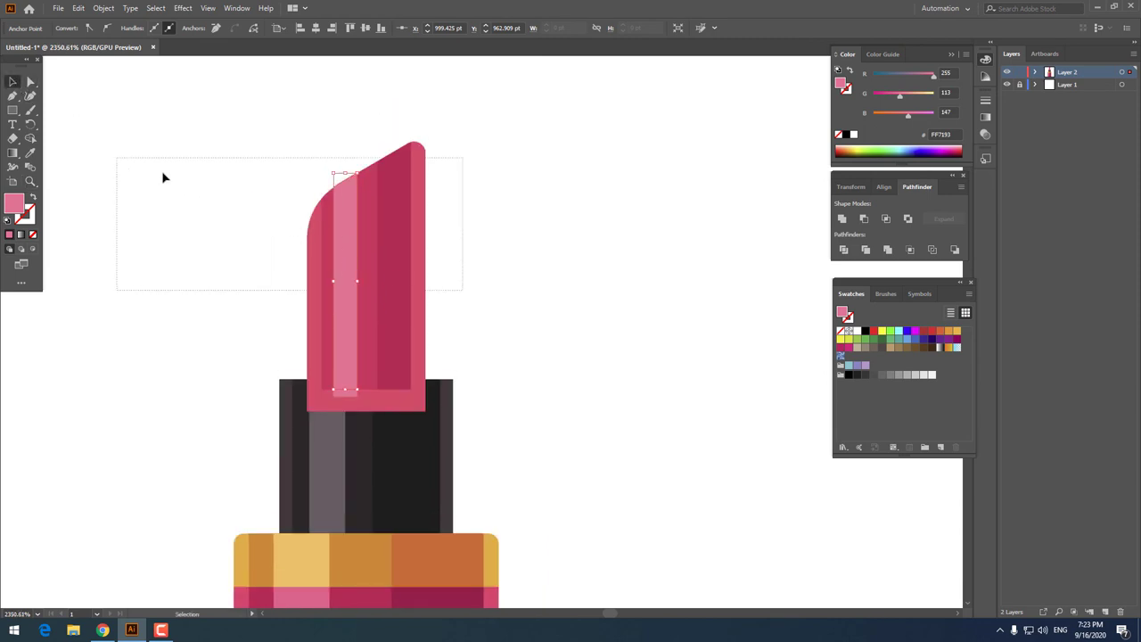
right_click(305, 183)
click(364, 258)
right_click(387, 277)
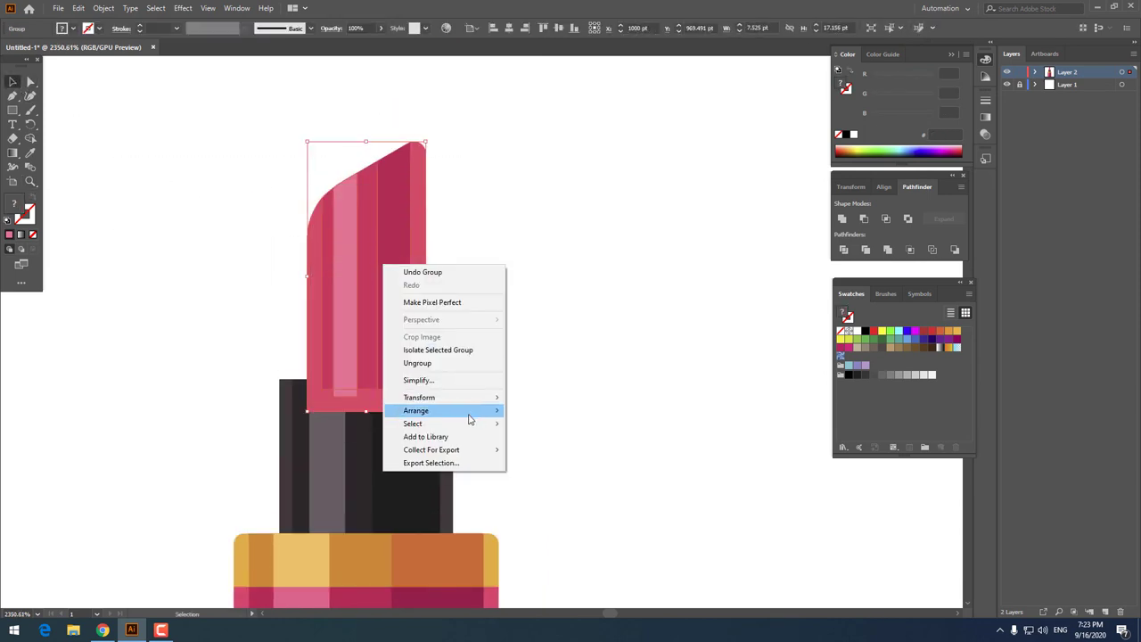
mouse_move(416, 410)
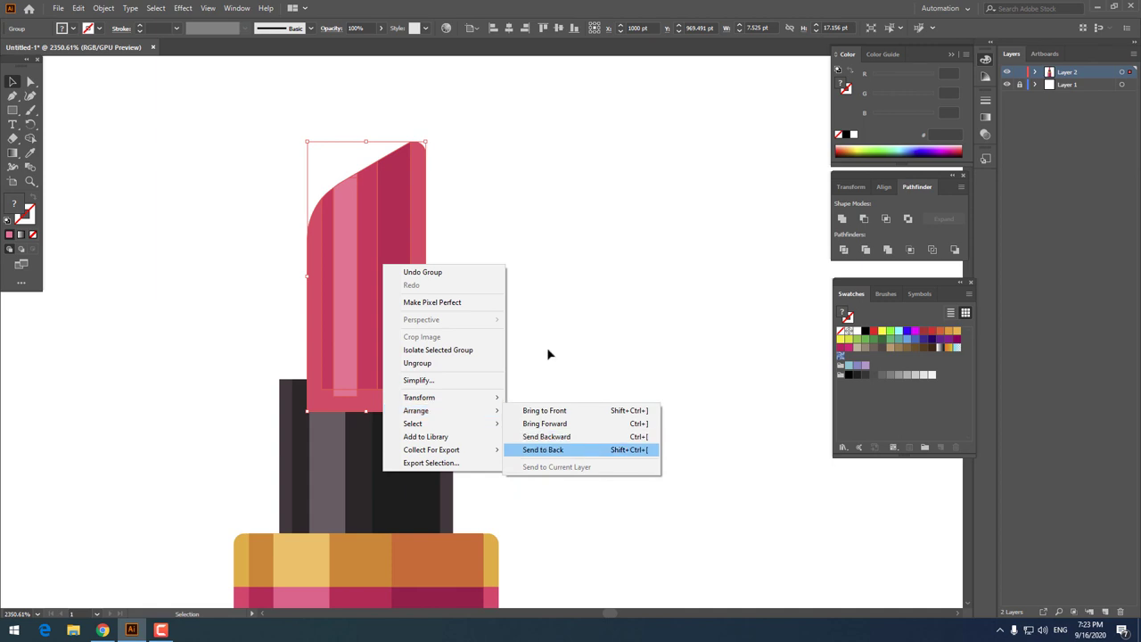
click(542, 449)
- Zoom in on the lipstick and check the cap and bullet by selecting each
key(ctrl+0)
key(z)
key(ctrl+equal)
key(v)
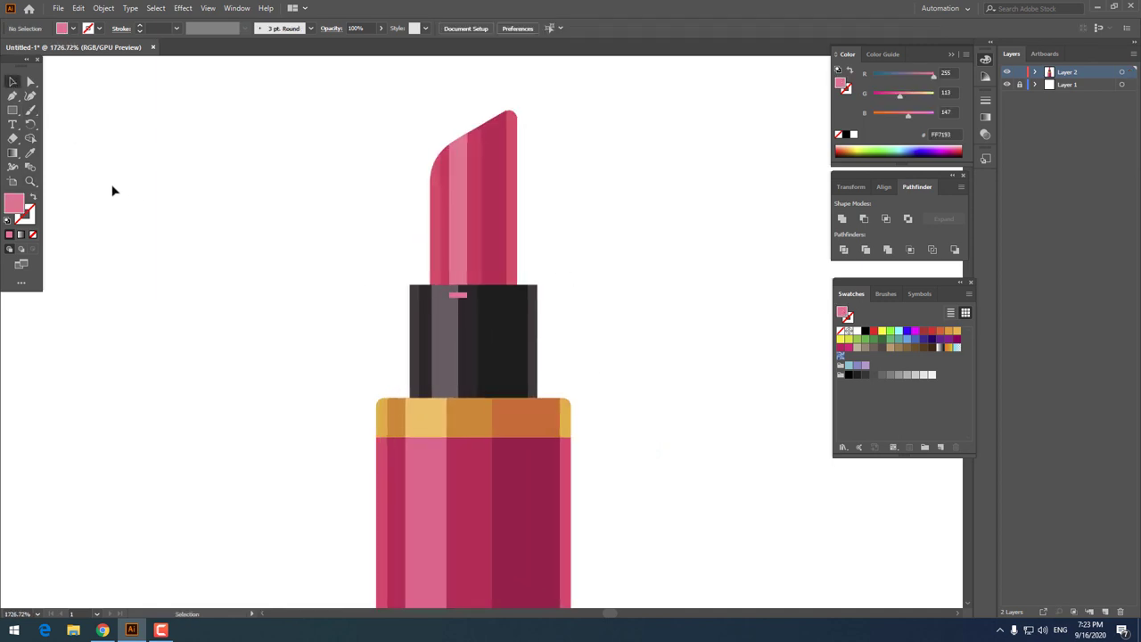
click(482, 308)
click(628, 370)
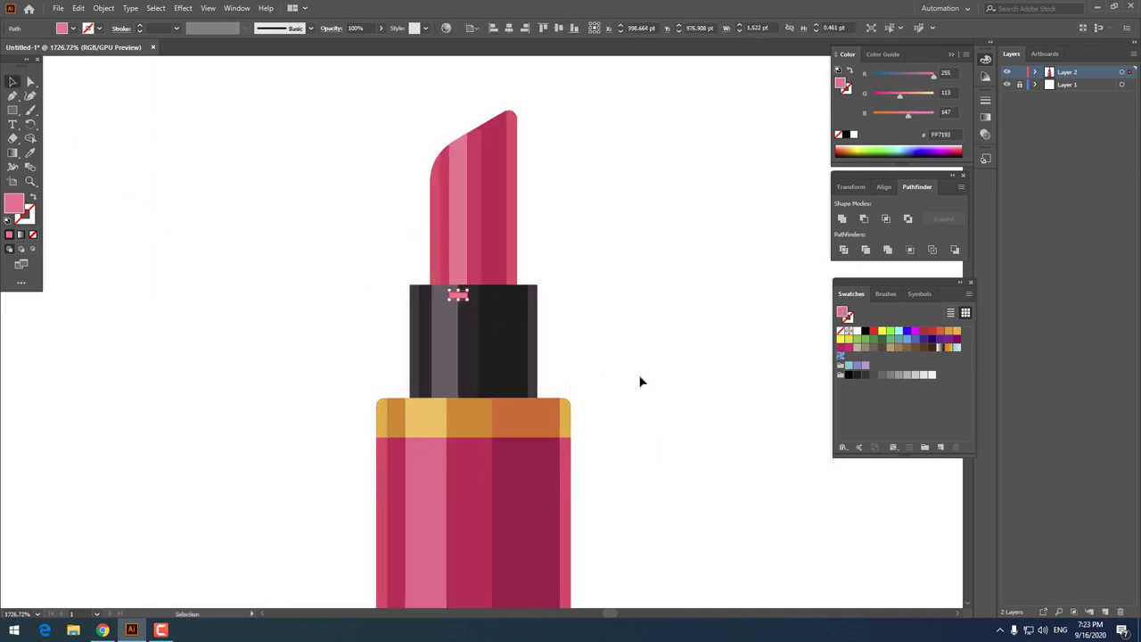
click(468, 222)
- Zoom in on the slanted tip of the lipstick bullet
click(603, 212)
key(ctrl+0)
key(z)
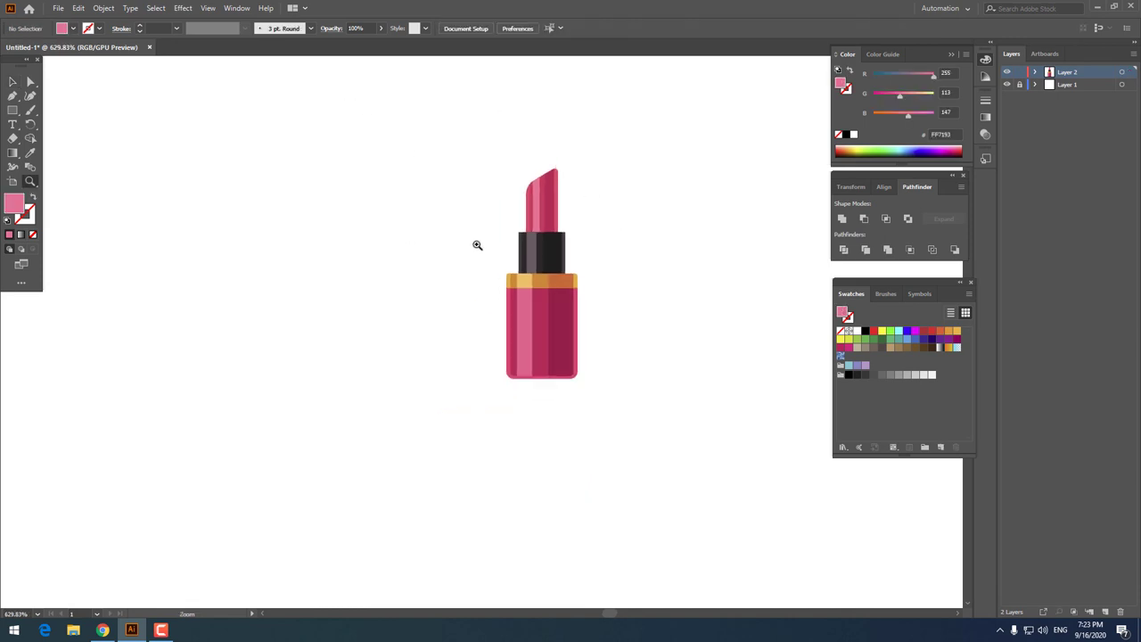
drag(580, 410, 250, 96)
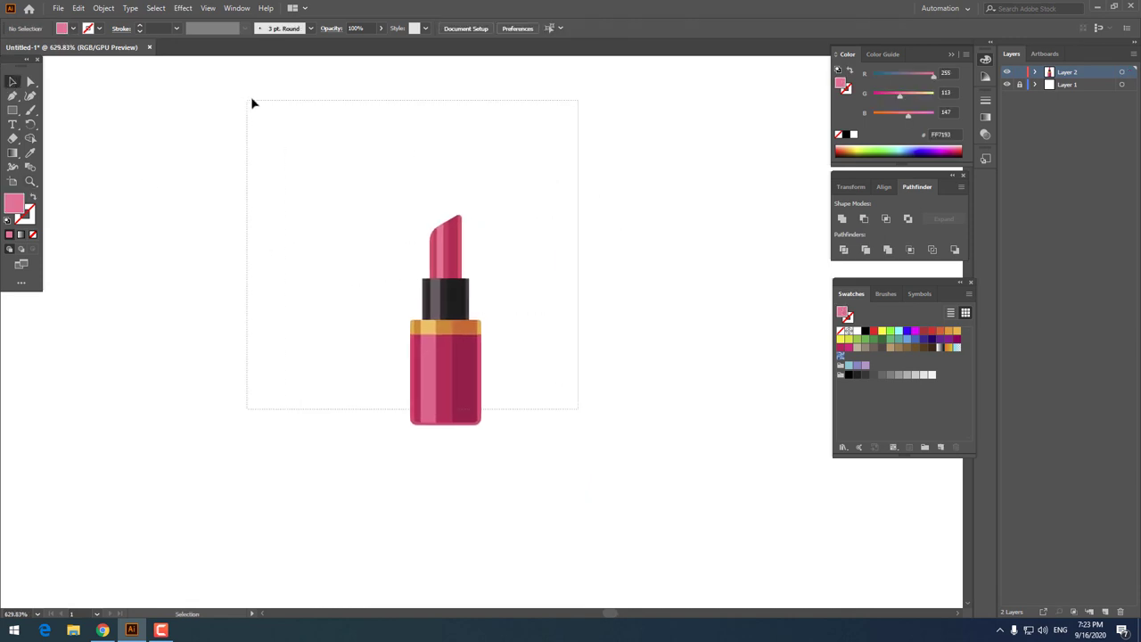
click(589, 256)
key(z)
click(575, 322)
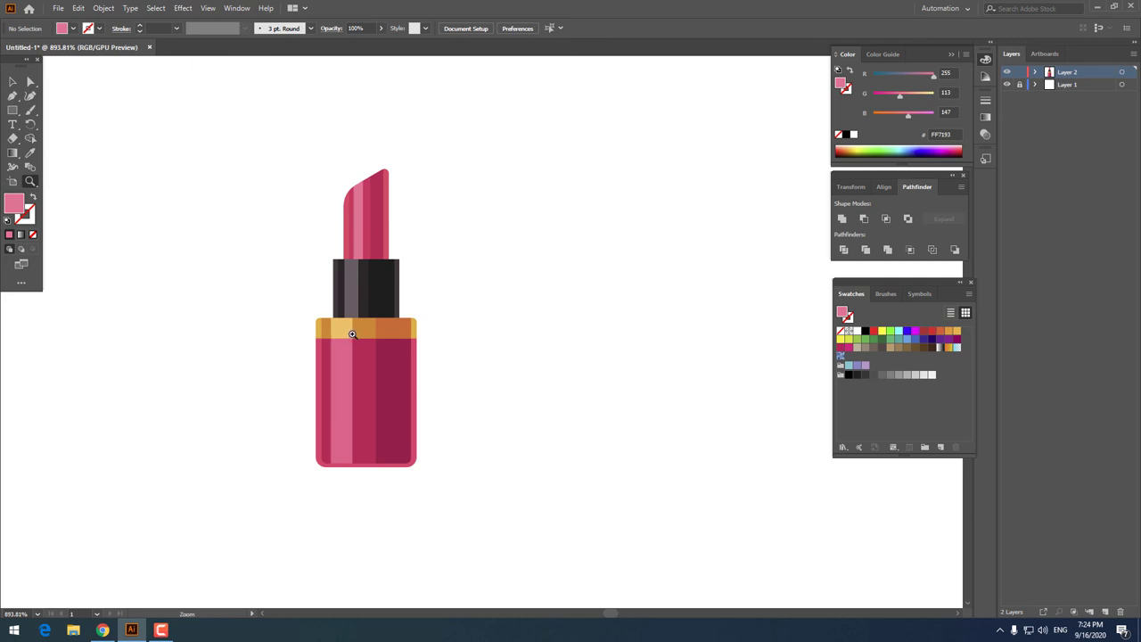
drag(420, 248, 428, 269)
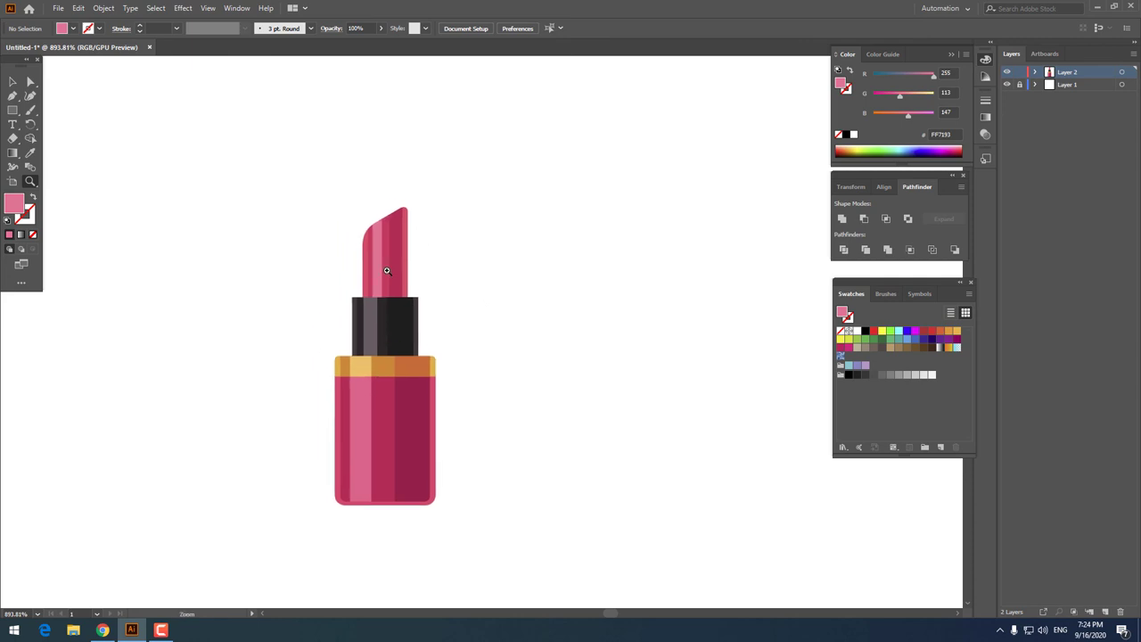
click(350, 262)
click(401, 241)
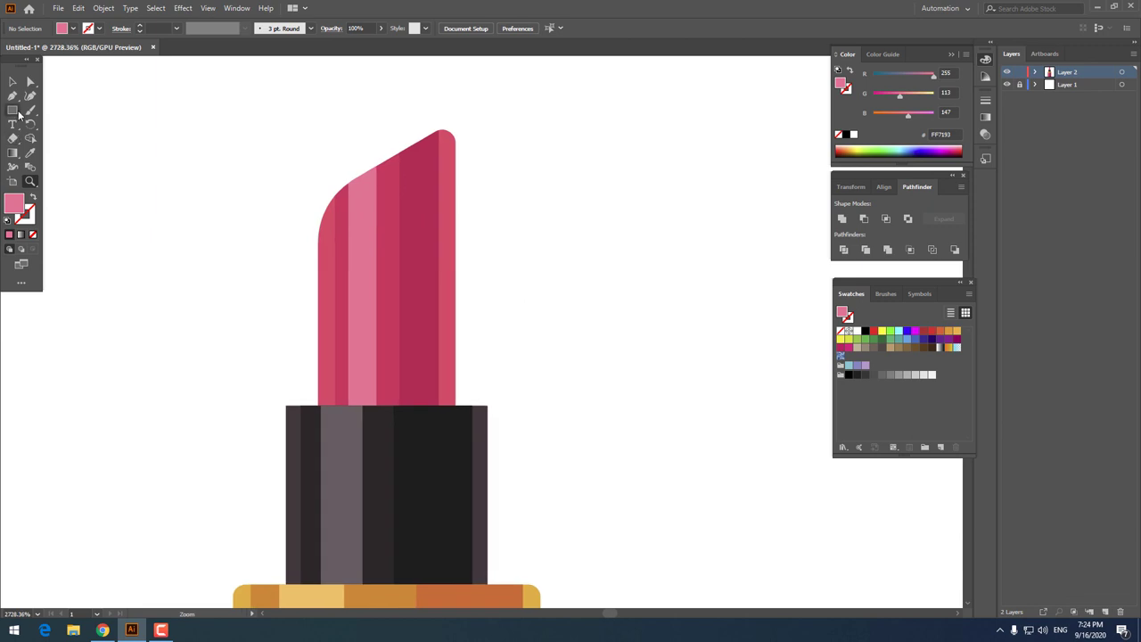
- Draw a small circle on the upper bullet filled with pale pink FFA9C2
key(l)
drag(347, 195, 373, 219)
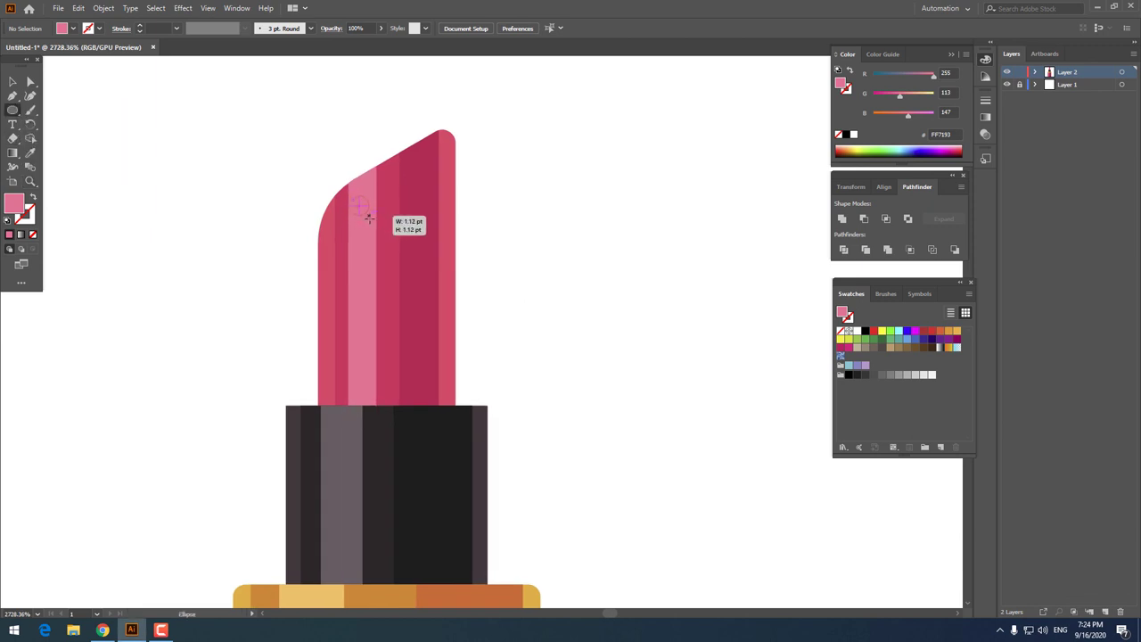
double_click(16, 211)
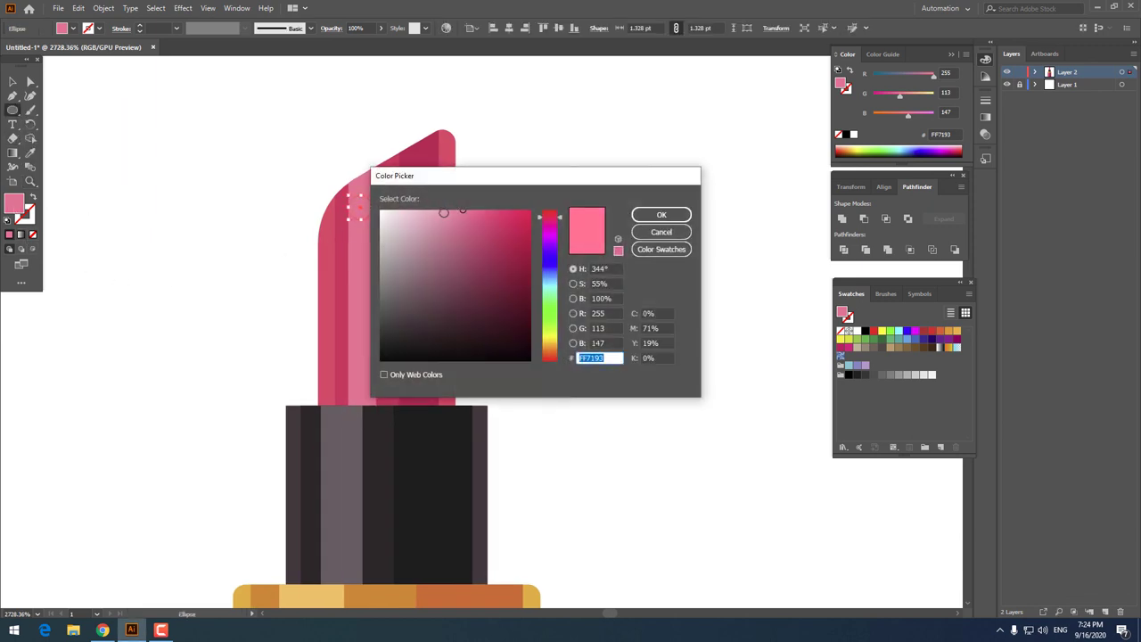
text(FFA9C2)
key(Return)
drag(398, 204, 193, 230)
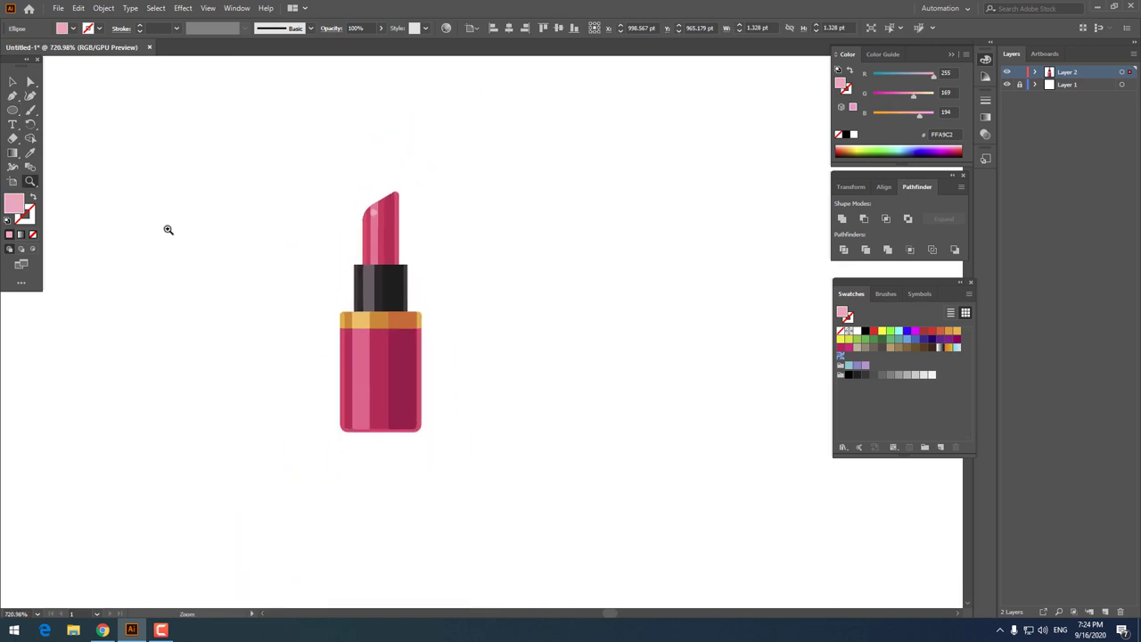
key(v)
click(206, 228)
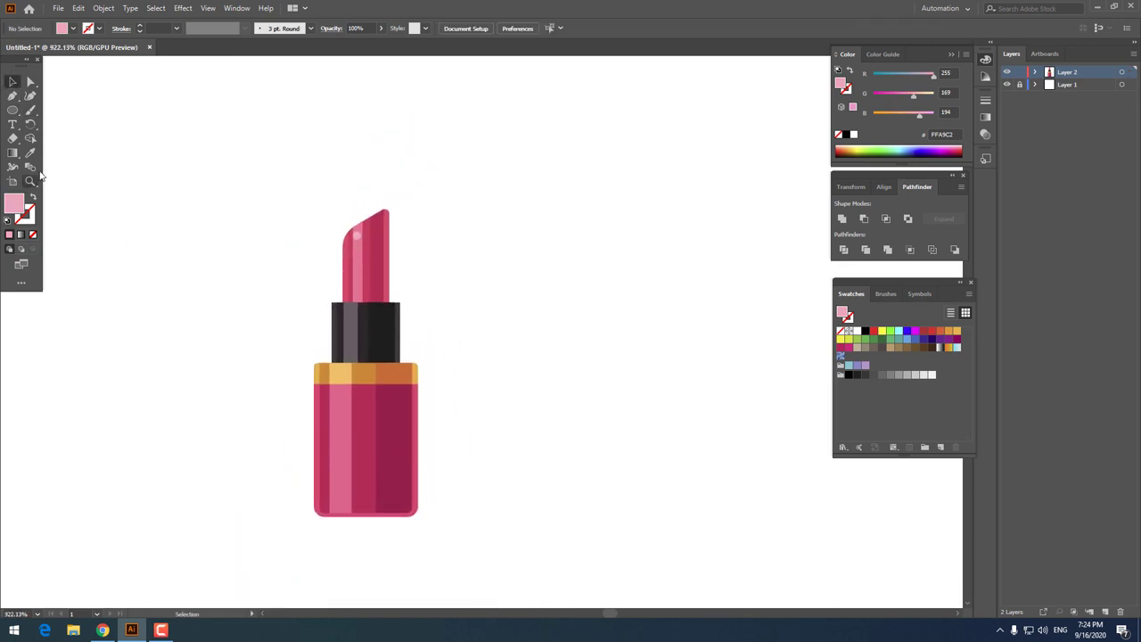
- Create a 4-point star with Radius 2 set to 80 pt
scroll(512, 426, up, 2)
drag(436, 393, 454, 383)
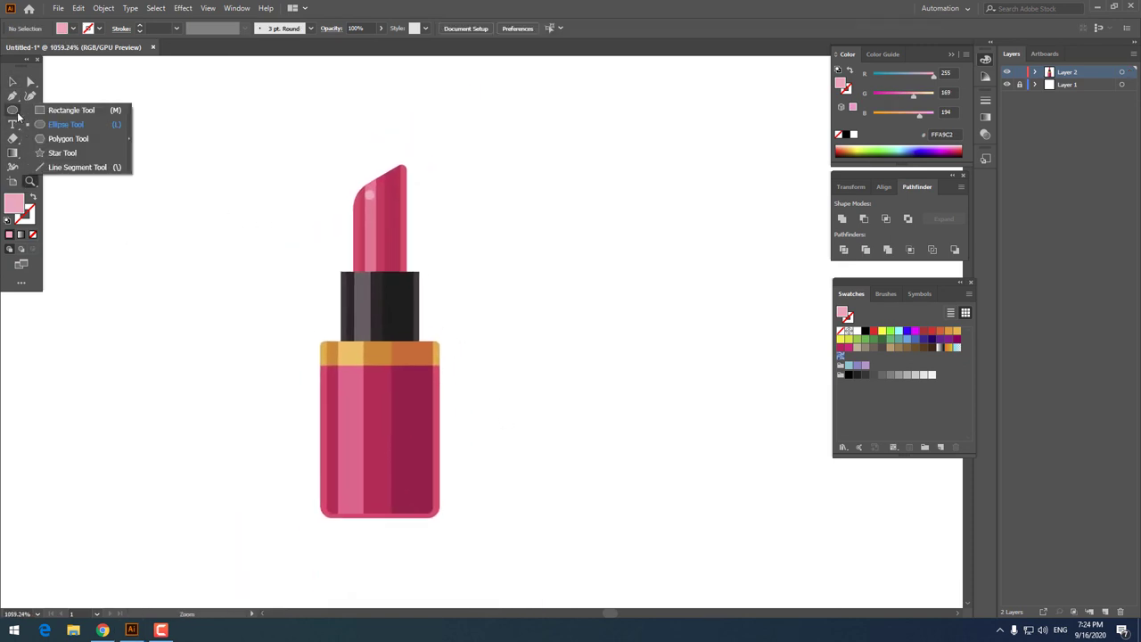
drag(13, 109, 65, 153)
click(160, 178)
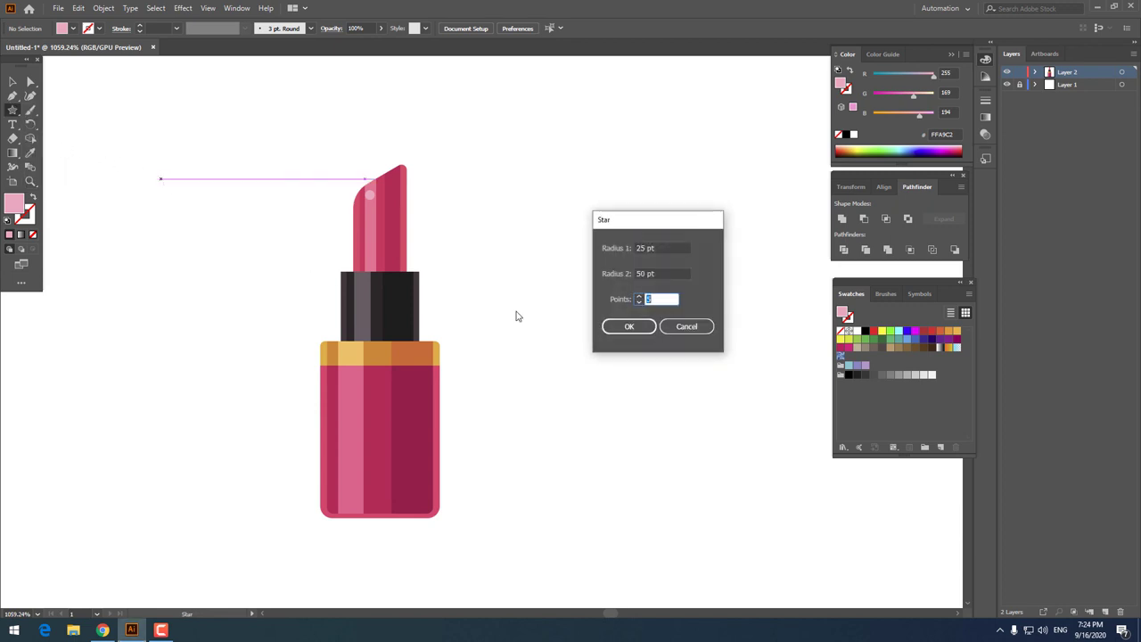
key(shift+Tab)
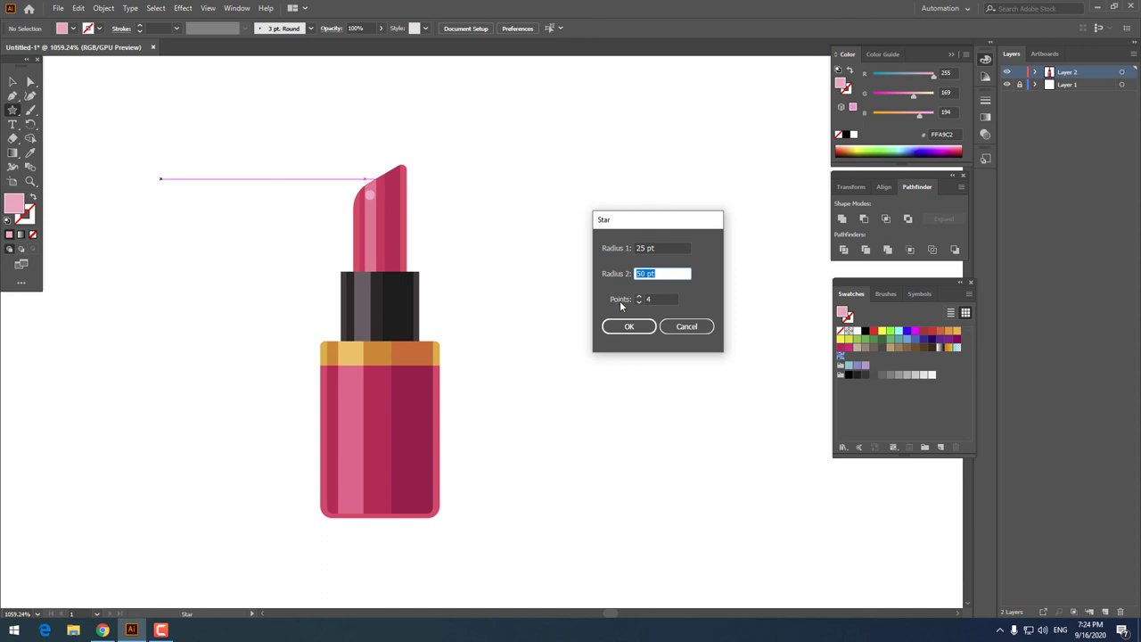
text(80)
click(645, 328)
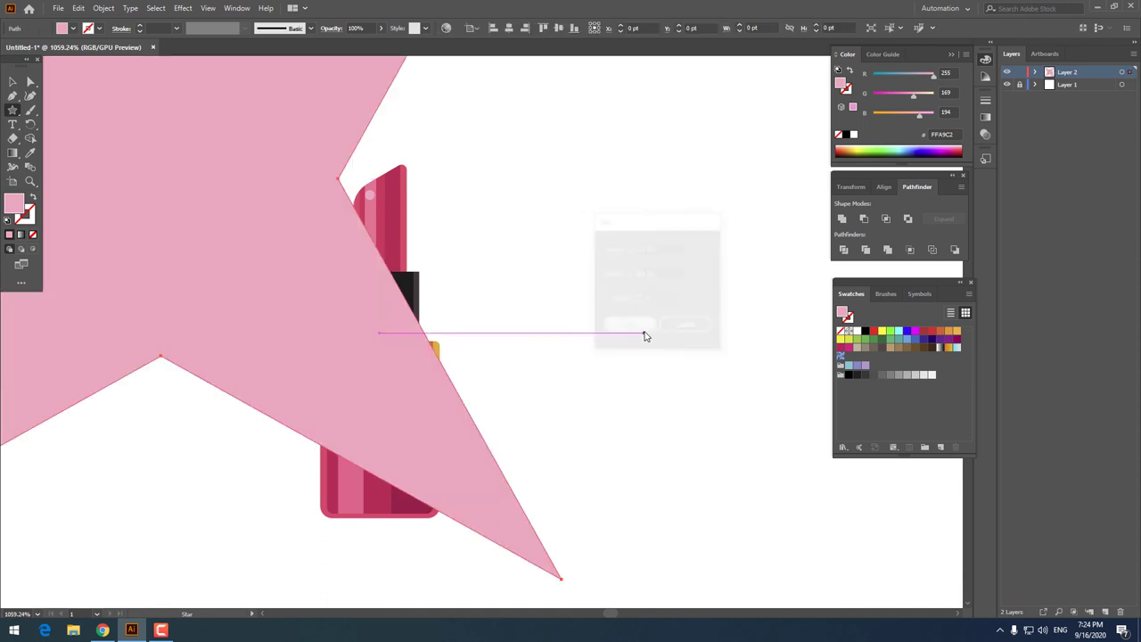
- Rotate the star 45°, move it beside the lipstick, Unite it, and make it narrower
key(z)
drag(413, 266, 181, 339)
click(14, 83)
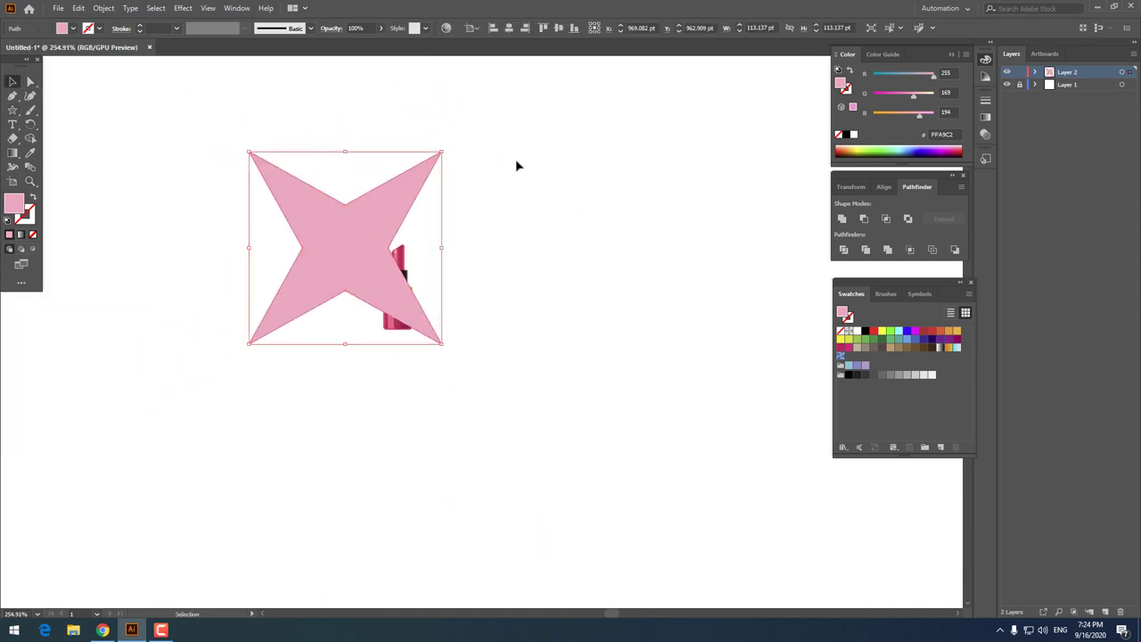
mouse_move(450, 157)
mouse_down()
mouse_move(481, 246)
mouse_move(398, 272)
mouse_move(595, 304)
mouse_up()
key(z)
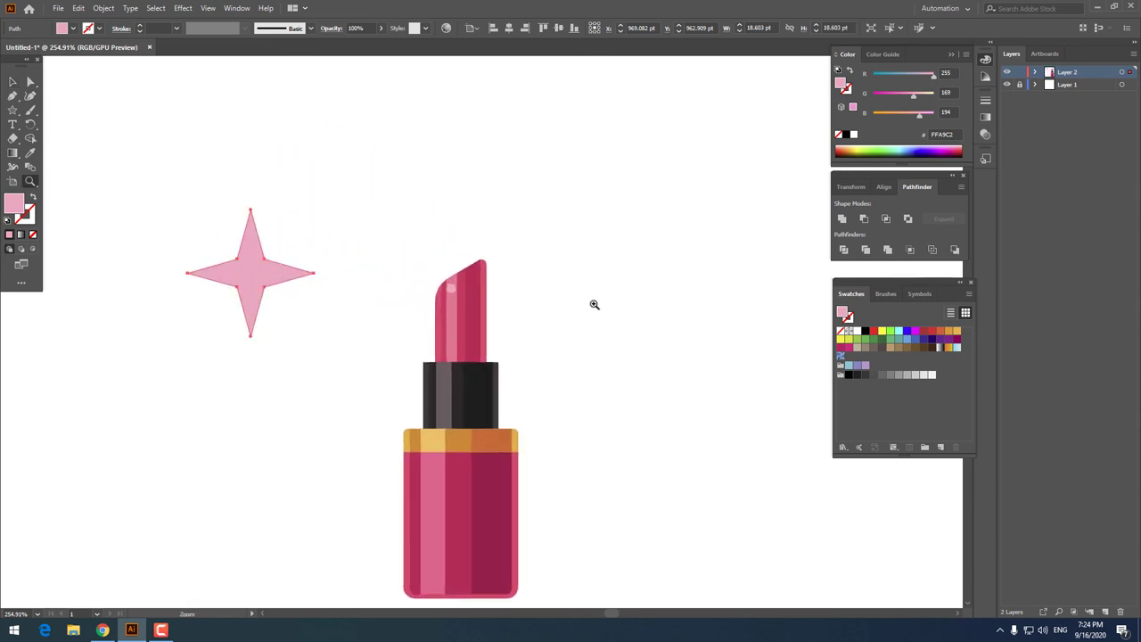
click(13, 82)
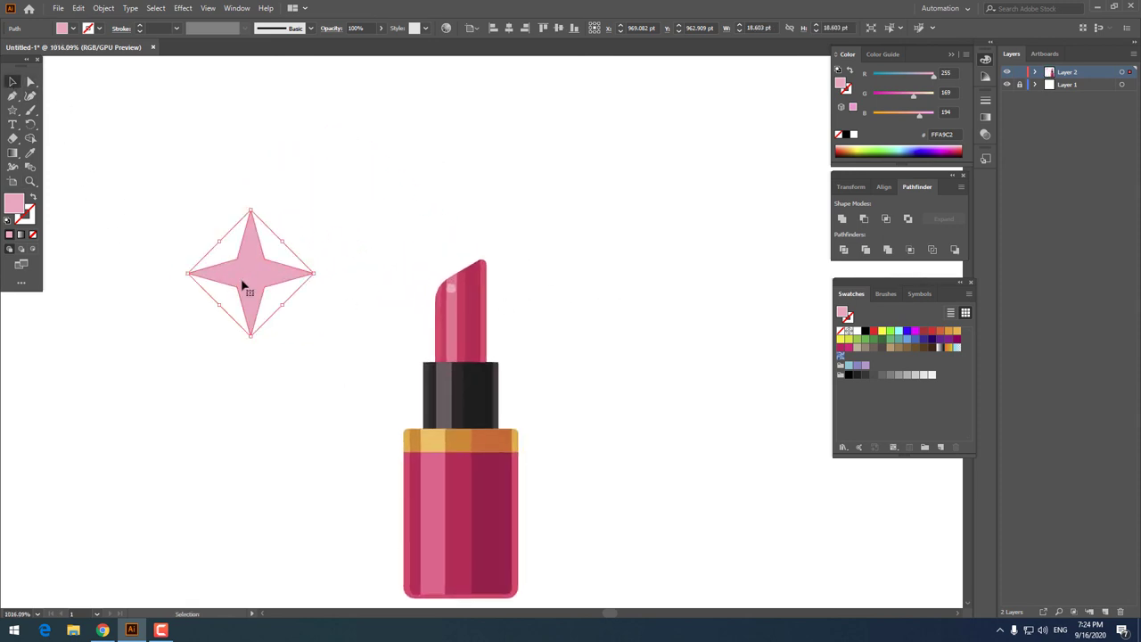
drag(242, 284, 375, 301)
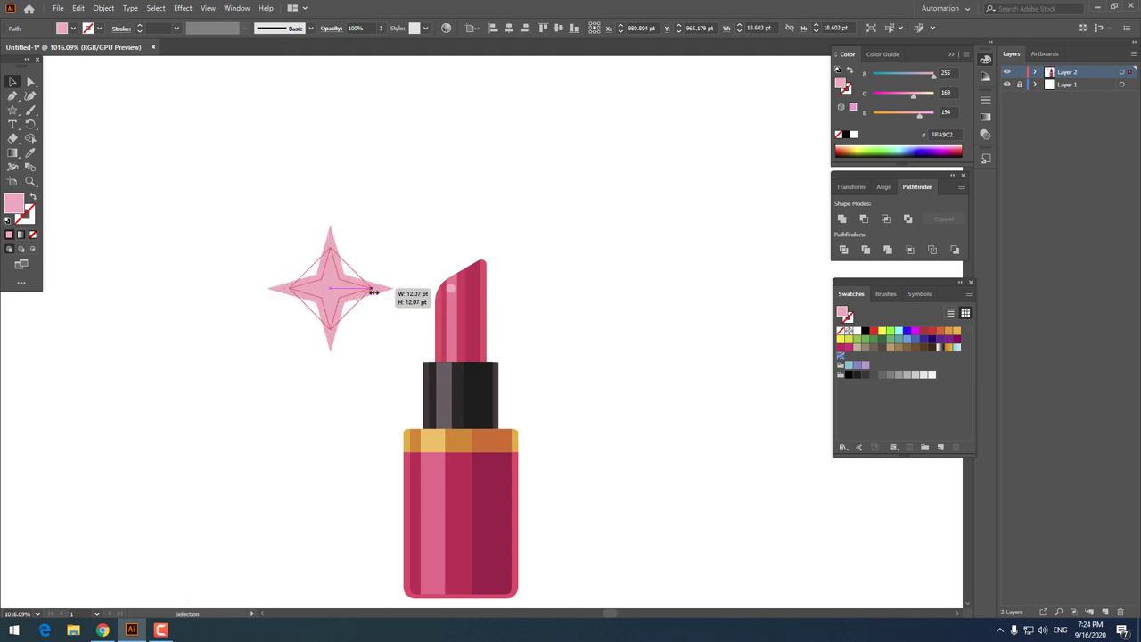
click(843, 218)
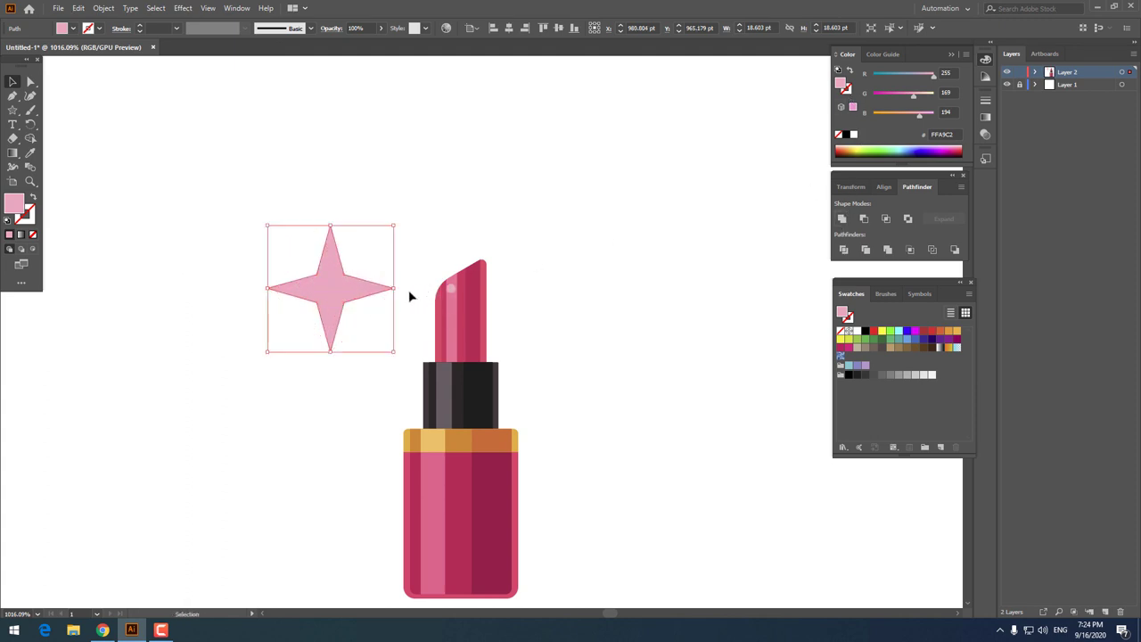
drag(397, 289, 364, 296)
- Round the star's inner corners into curved sides and fill it white
click(343, 314)
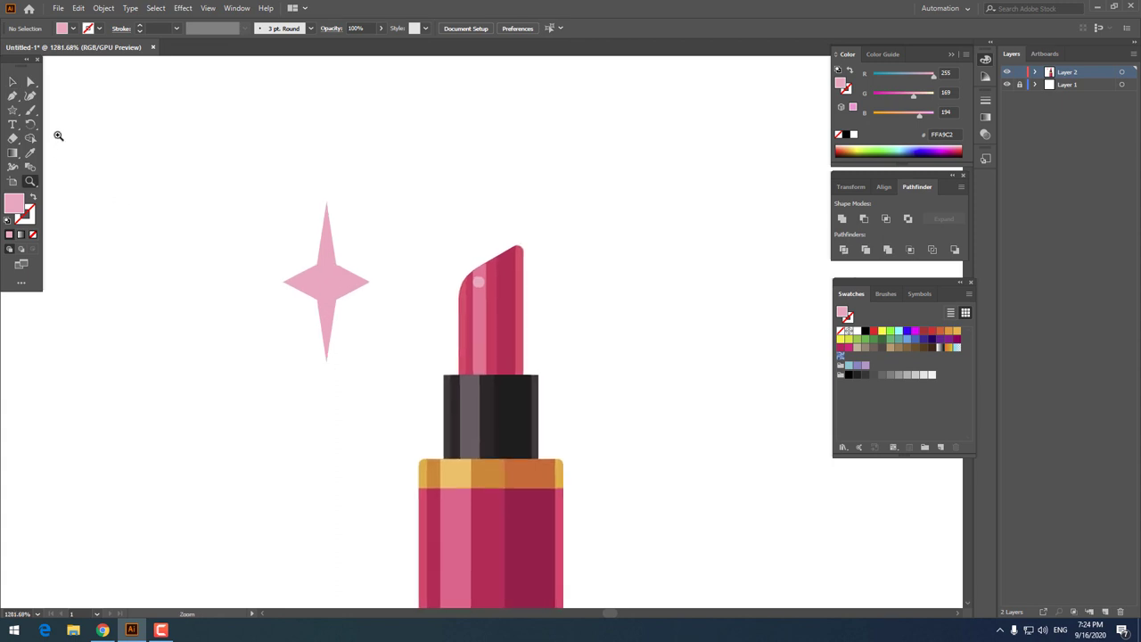
click(30, 82)
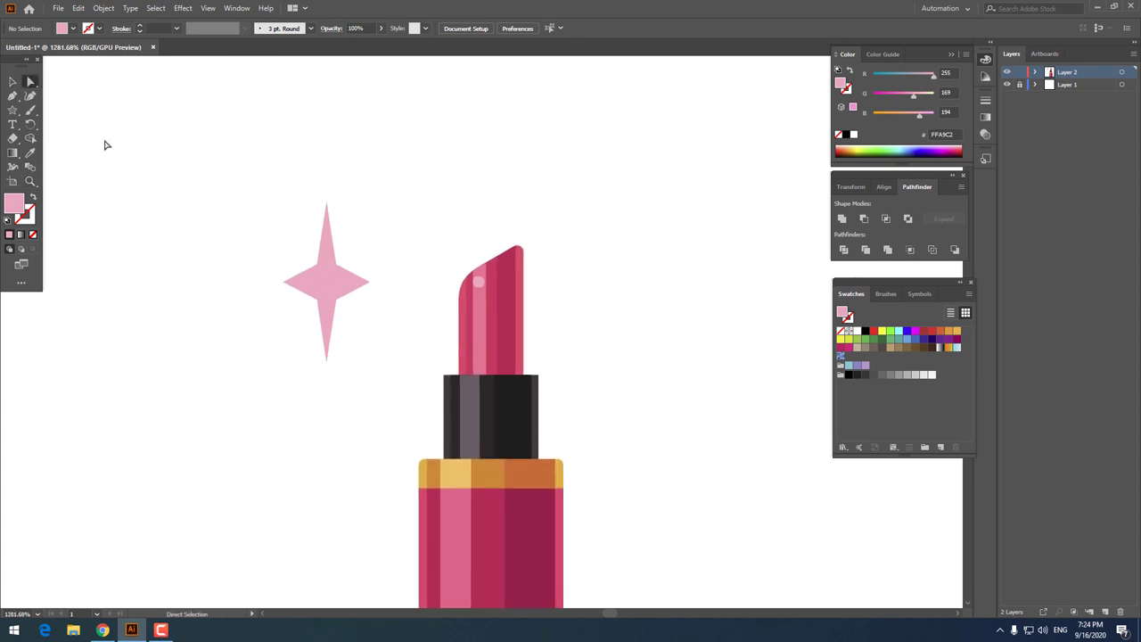
click(325, 290)
drag(348, 309, 367, 330)
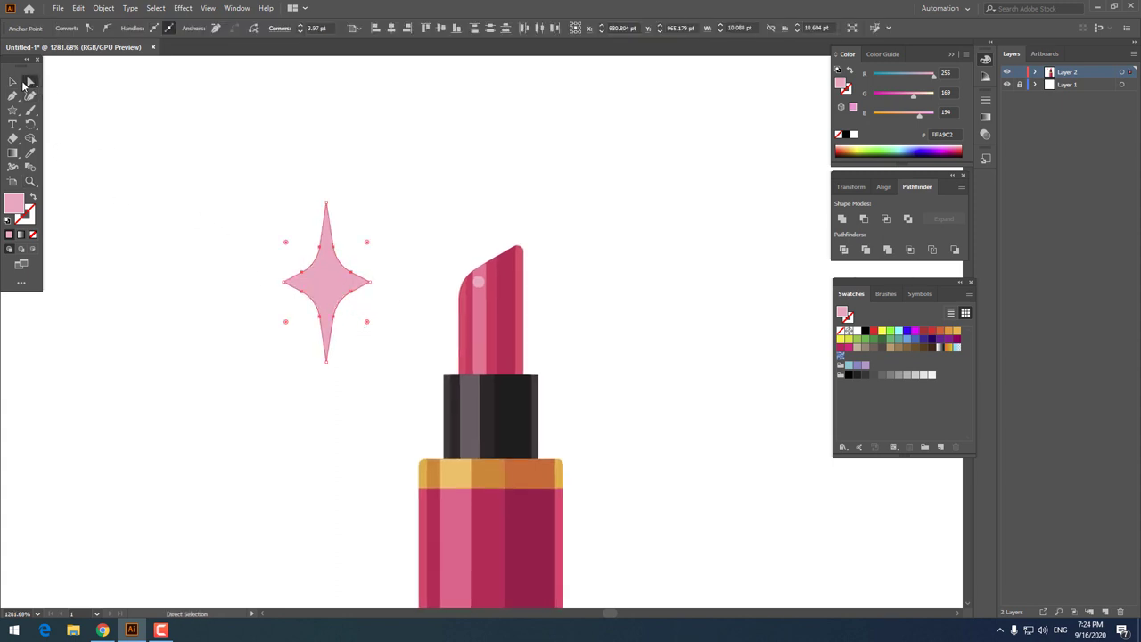
click(31, 152)
click(145, 175)
- Shrink the white sparkle and place it on the left of the dark cap
click(13, 81)
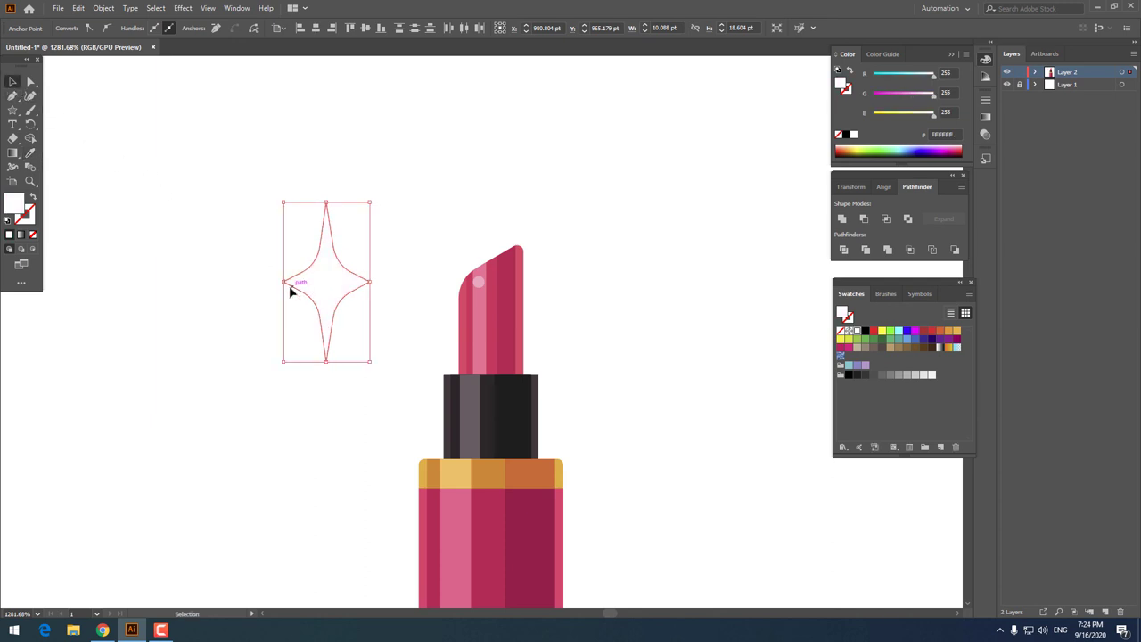
drag(289, 285, 475, 280)
mouse_move(557, 359)
mouse_down()
mouse_move(533, 309)
mouse_move(466, 271)
mouse_up()
click(561, 316)
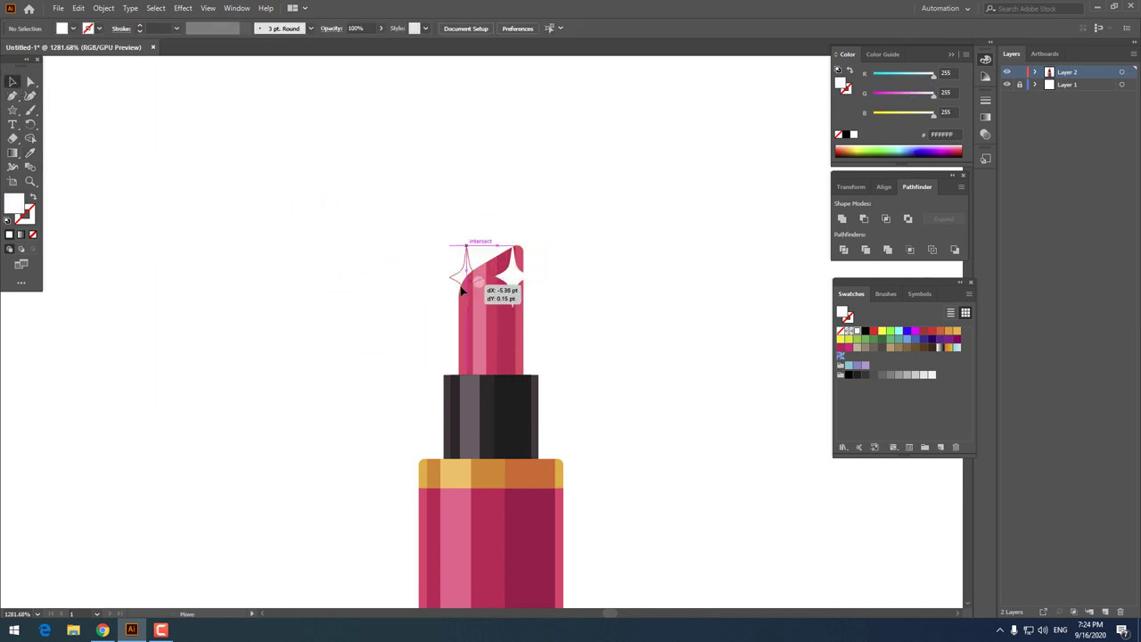
drag(603, 331, 405, 316)
click(427, 316)
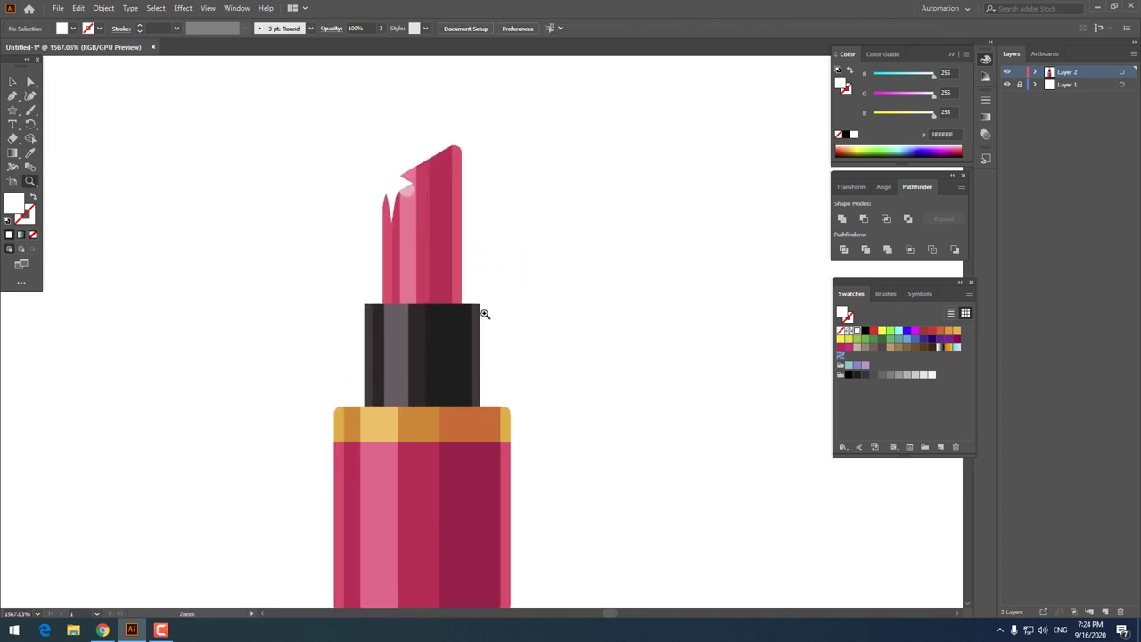
click(12, 82)
drag(403, 196, 381, 339)
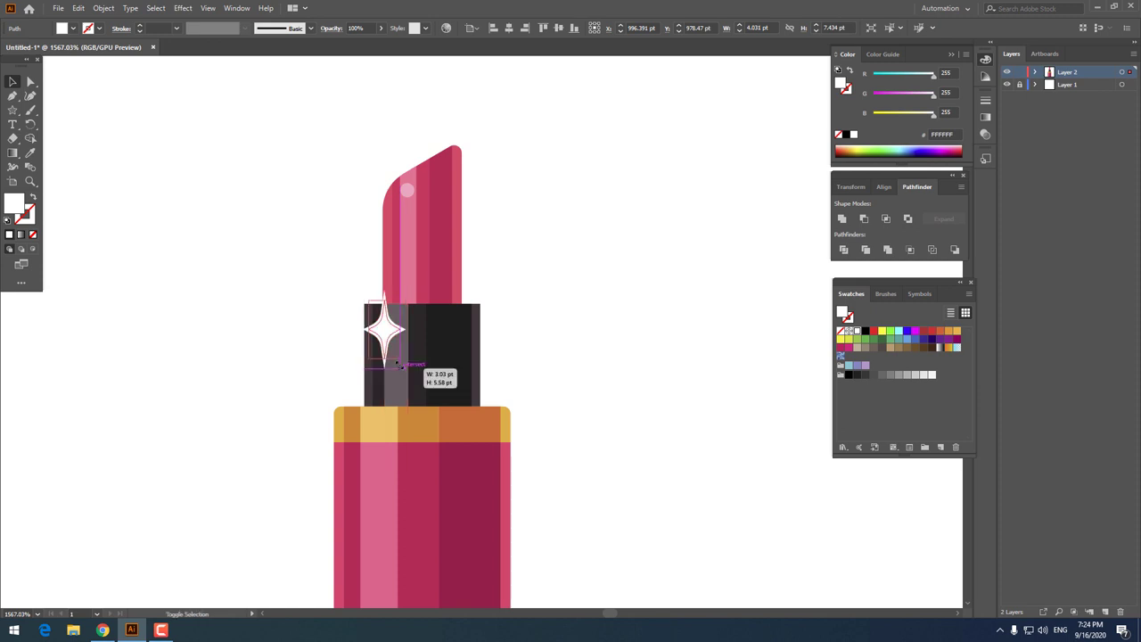
click(603, 374)
- Place a larger copy of the sparkle on the pink tube's left side
key(z)
mouse_move(604, 374)
mouse_down()
mouse_move(420, 334)
mouse_move(361, 391)
mouse_move(380, 419)
mouse_up()
key(v)
click(491, 428)
key(z)
mouse_move(491, 428)
mouse_down()
mouse_move(432, 336)
mouse_move(419, 337)
mouse_up()
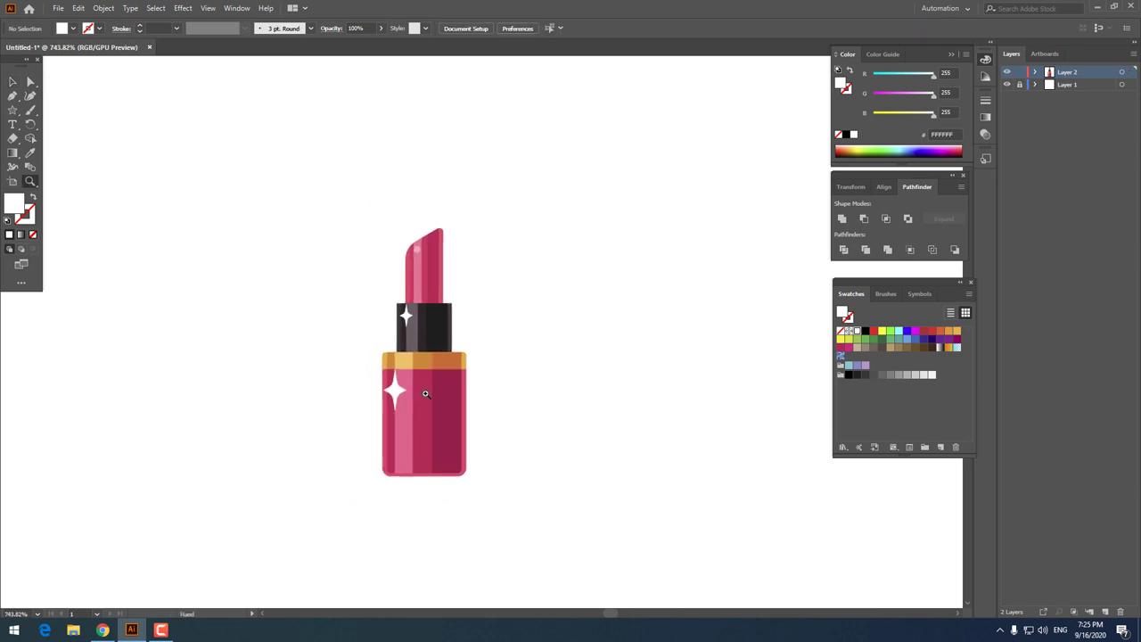
- Marquee-select the whole lipstick with its sparkles and group it into one object
click(12, 81)
drag(553, 455, 326, 201)
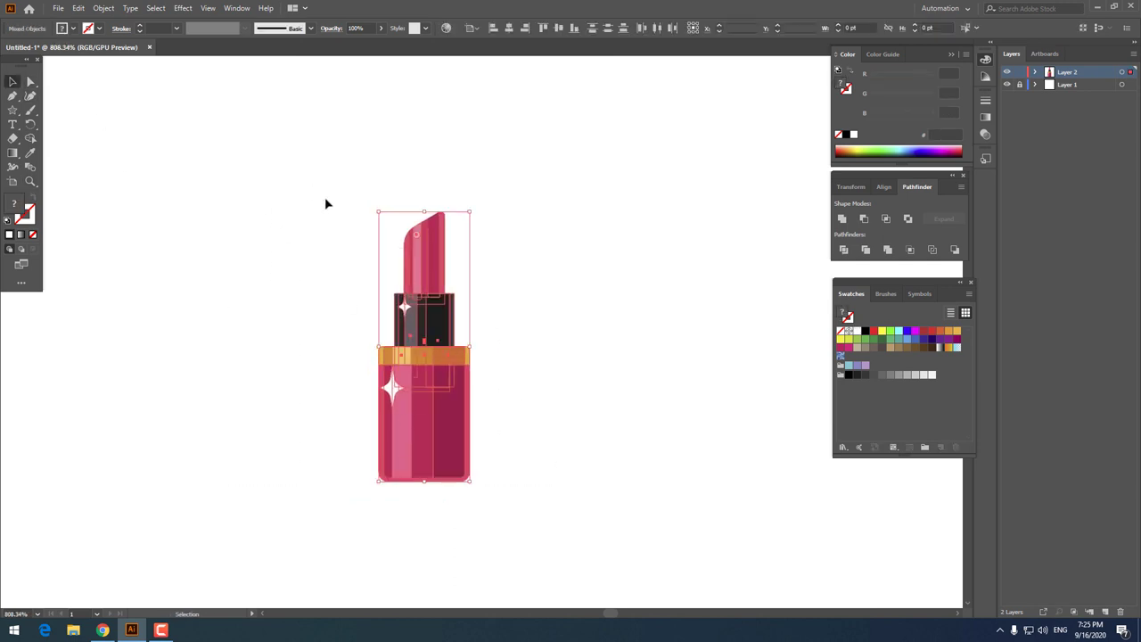
right_click(417, 290)
click(473, 379)
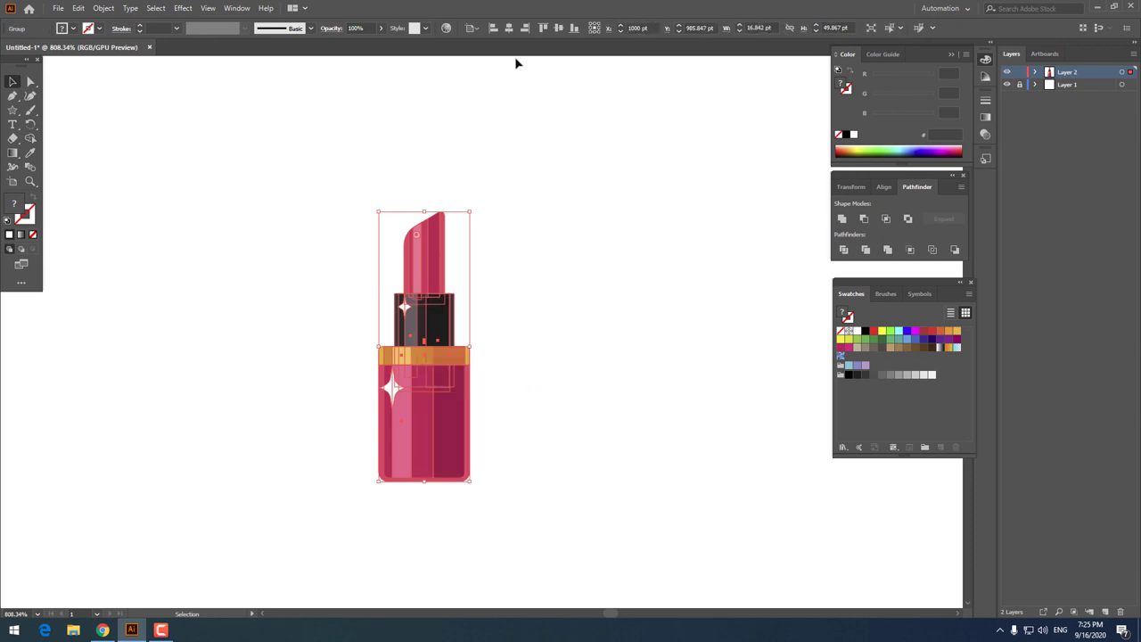
click(571, 339)
key(z)
mouse_move(570, 339)
mouse_down()
mouse_move(474, 393)
mouse_move(512, 401)
mouse_move(529, 375)
mouse_up()
key(ctrl+a)
click(11, 82)
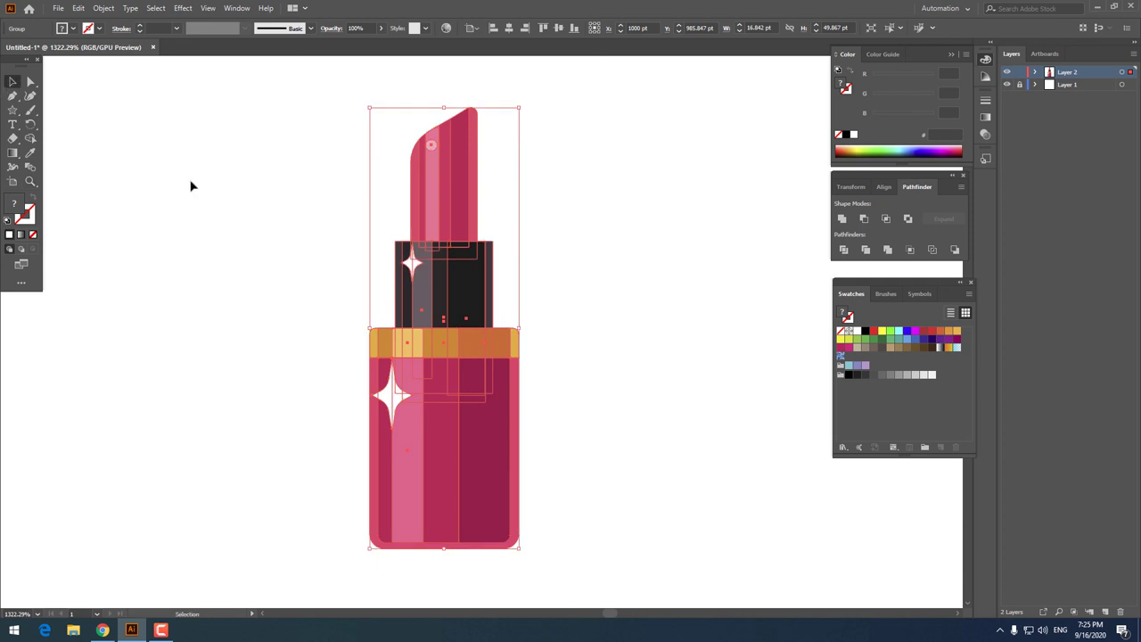
click(230, 223)
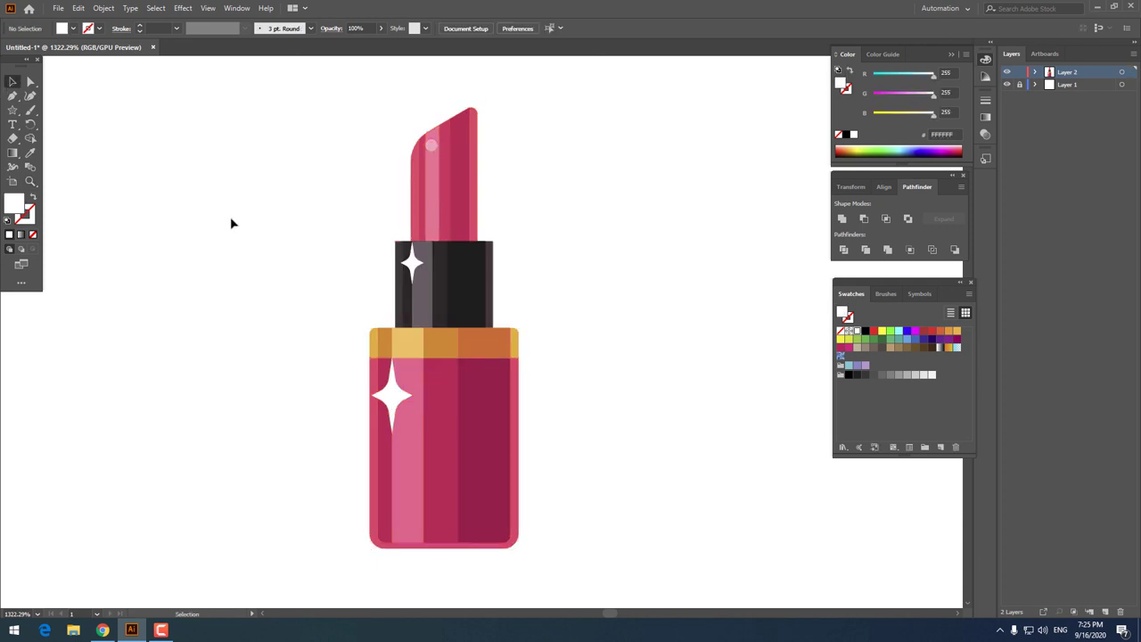